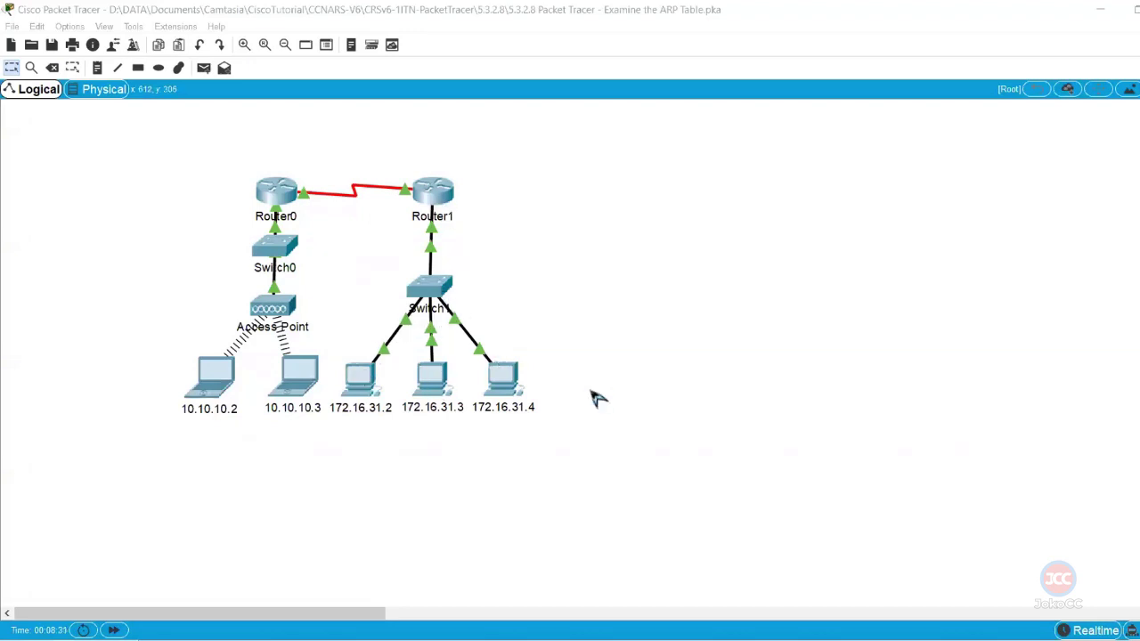
- Switch to the activity PDF in Foxit PhantomPDF and read the addressing table, objectives and Part 1 Step 1 on pinging 172.16.31.3 from 172.16.31.2
key(alt+Tab)
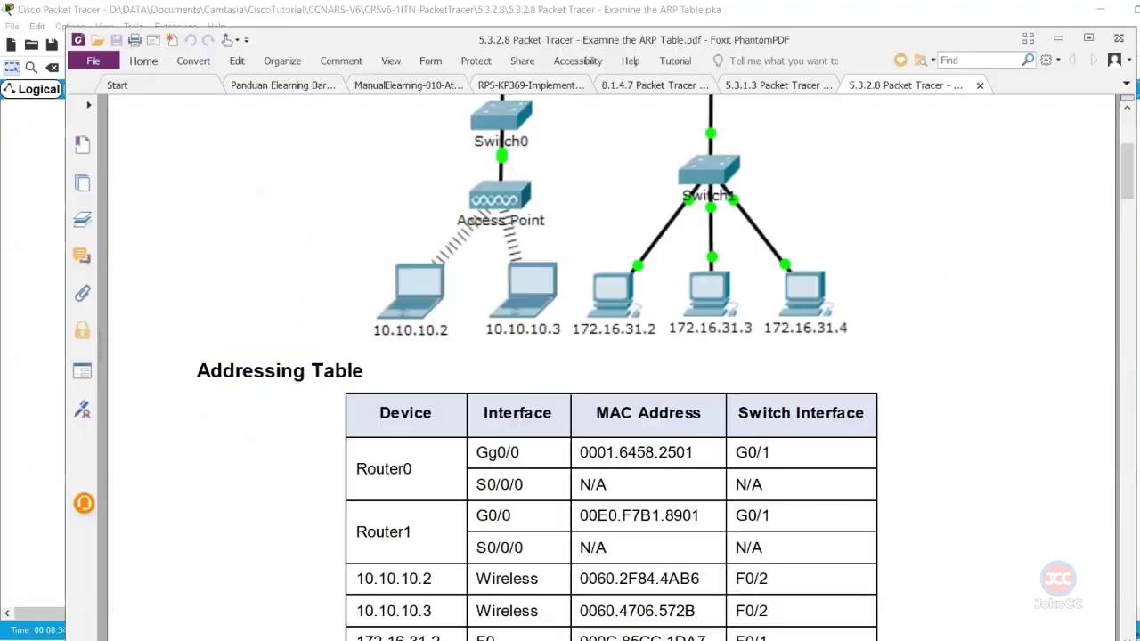
scroll(860, 384, down, 3)
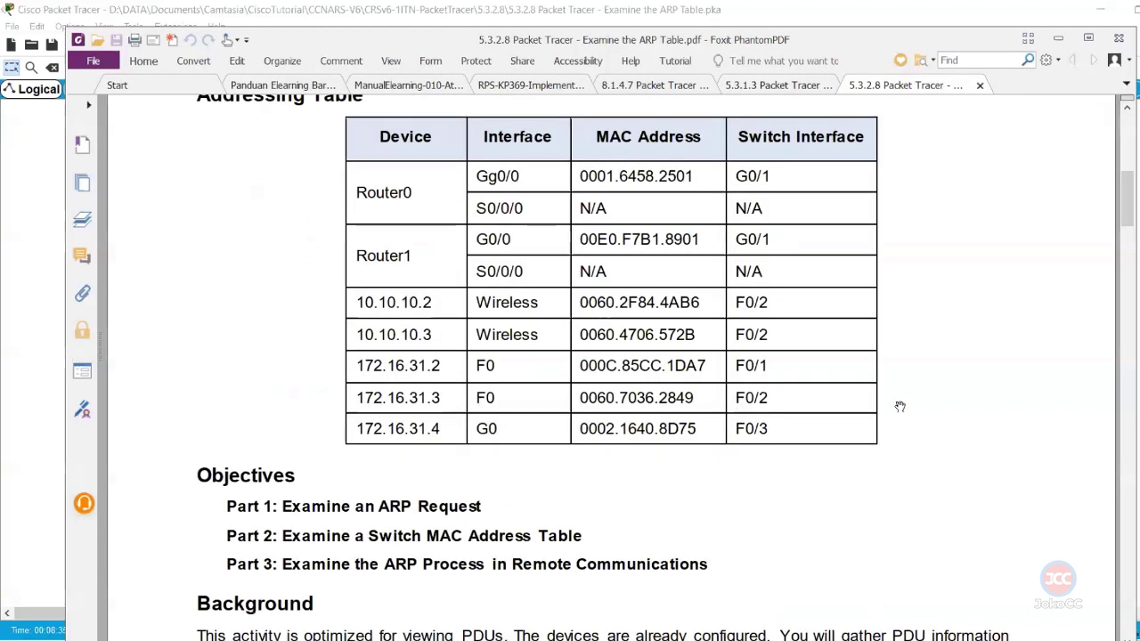
scroll(900, 406, down, 3)
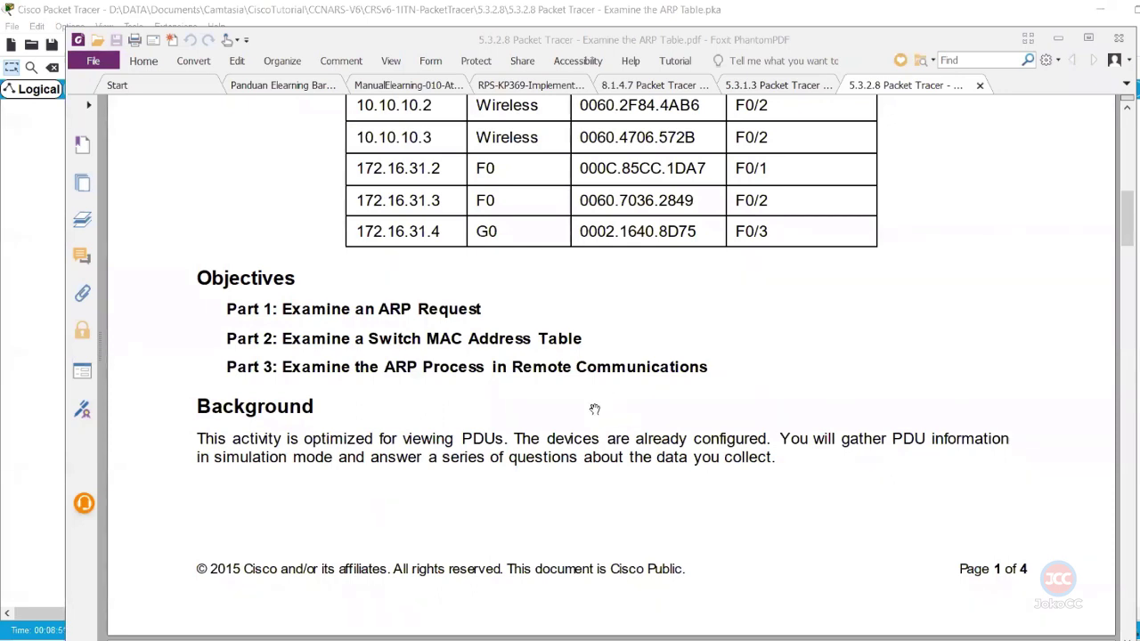
scroll(595, 410, down, 5)
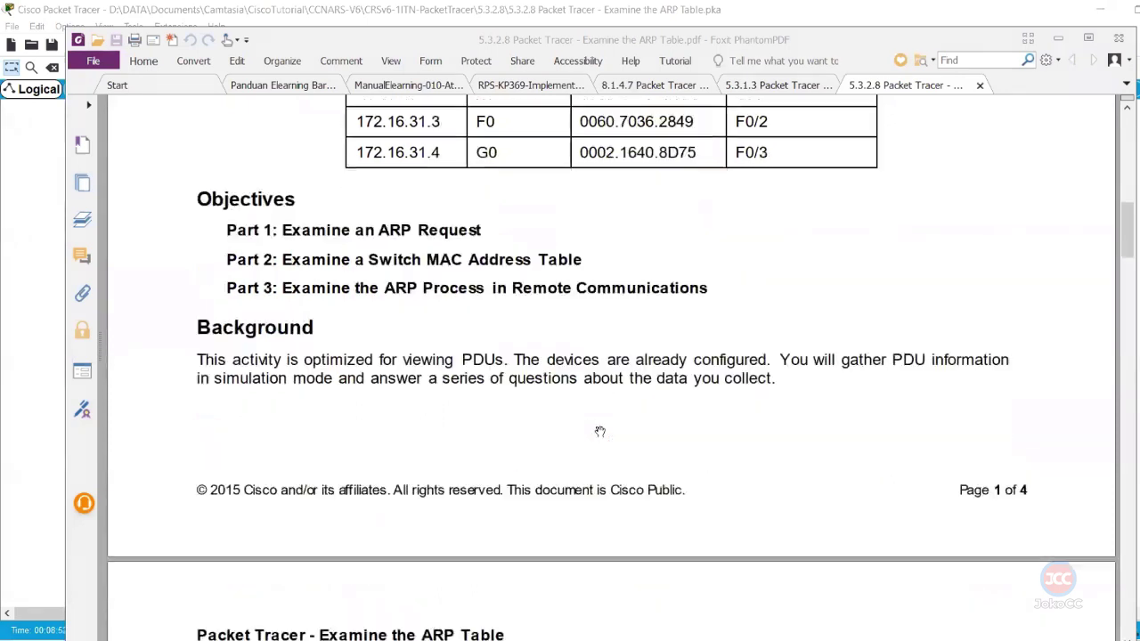
scroll(603, 429, down, 3)
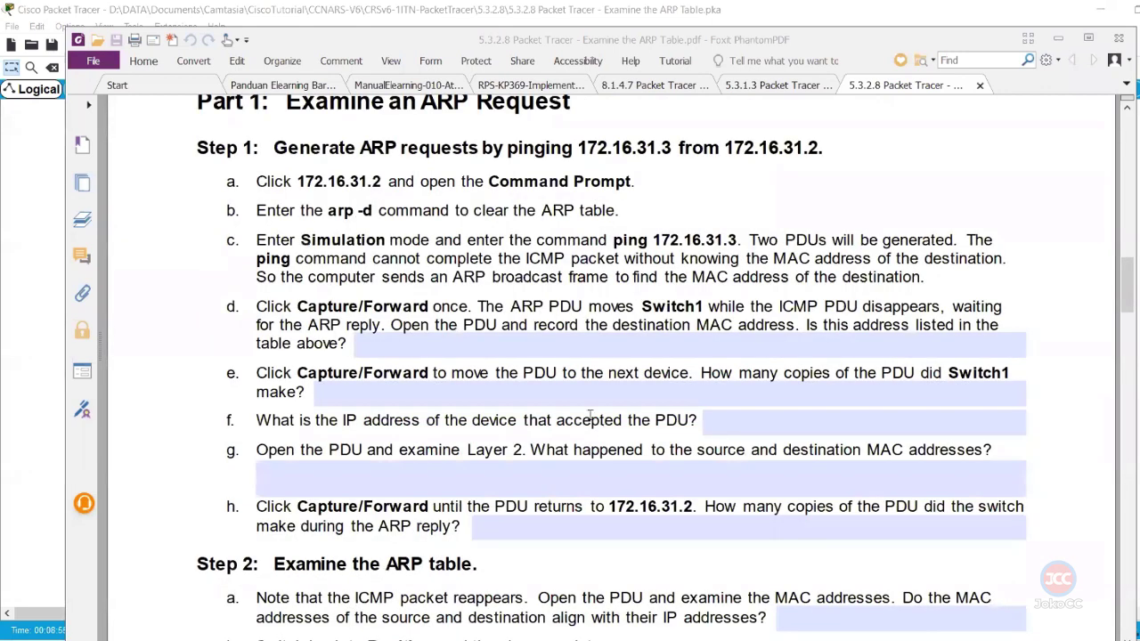
scroll(504, 364, up, 1)
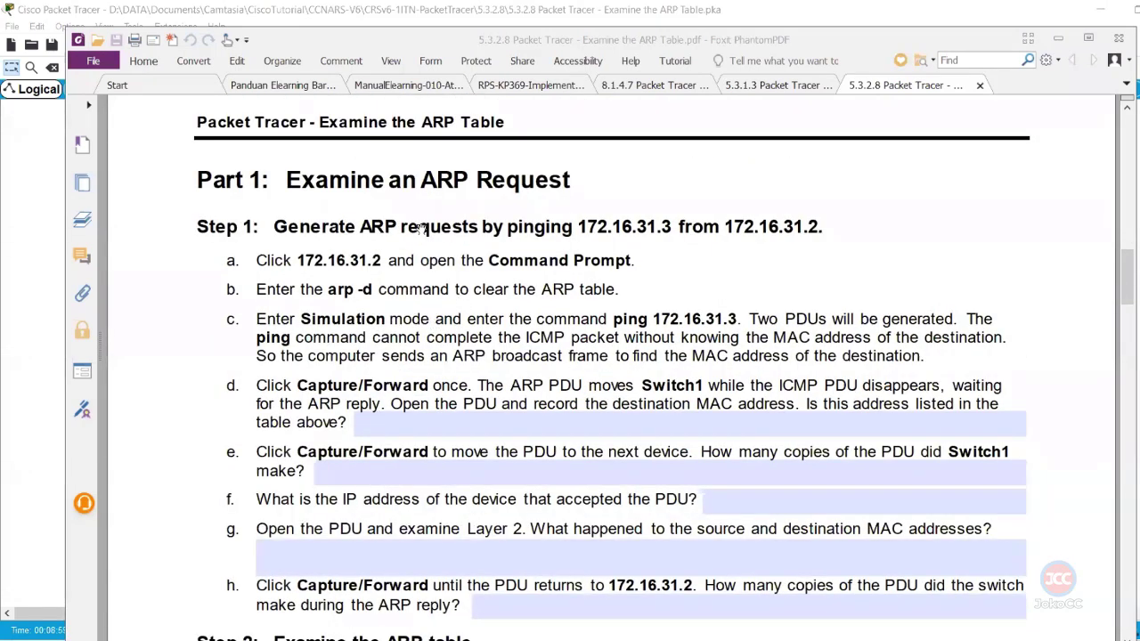
drag(359, 228, 398, 220)
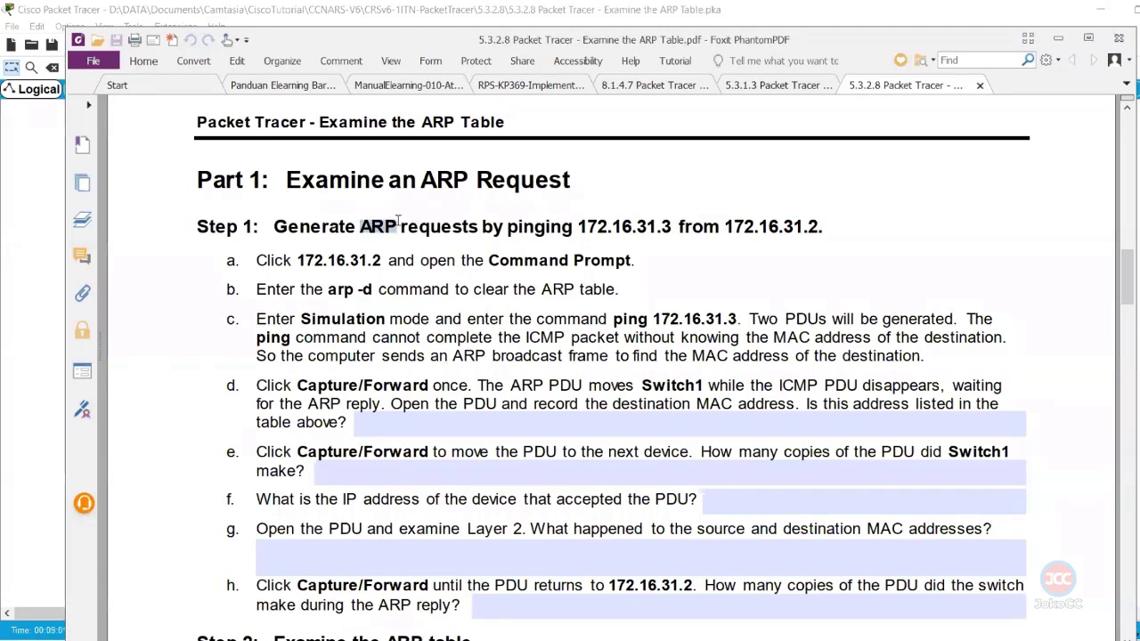
click(577, 225)
drag(577, 226, 668, 220)
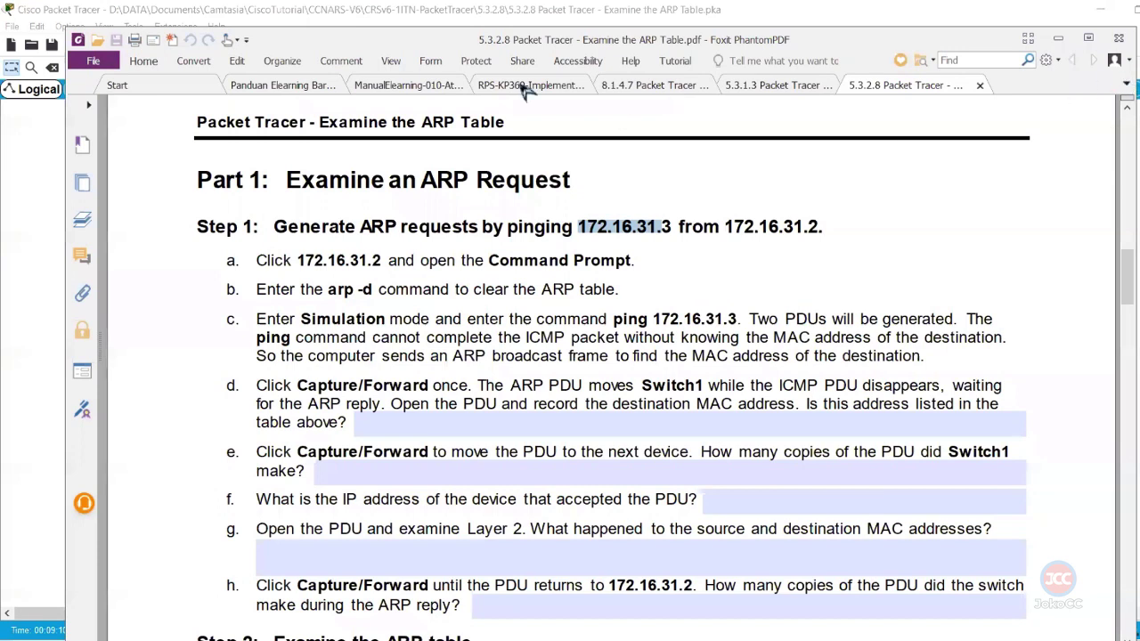
- Switch back to Cisco Packet Tracer and open the Command Prompt of PC 172.16.31.2
key(alt+Tab)
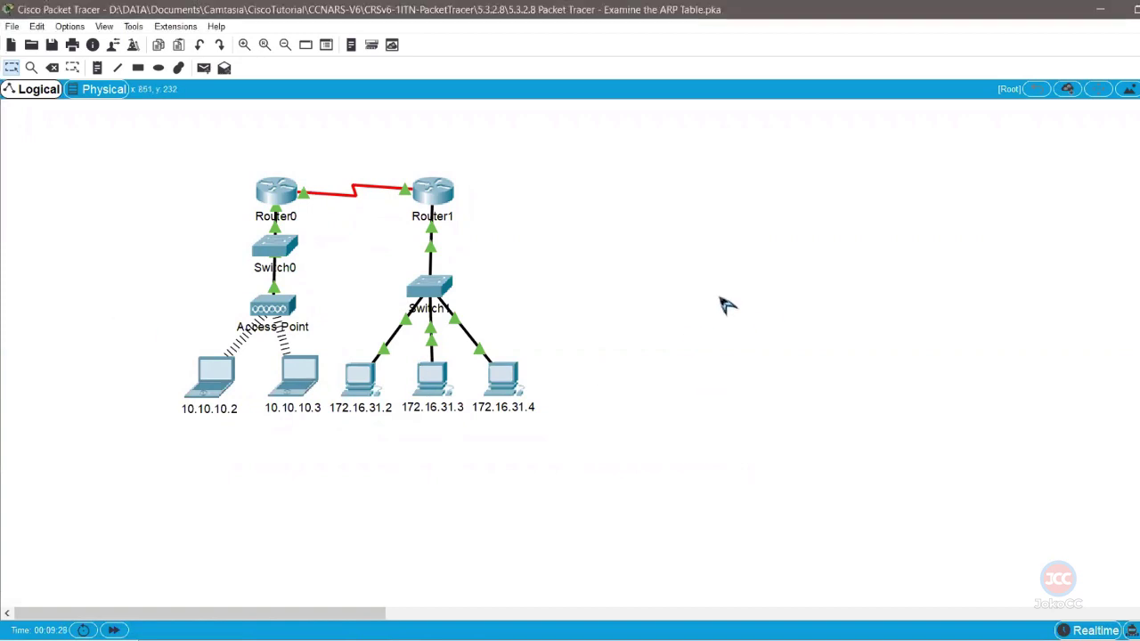
click(362, 390)
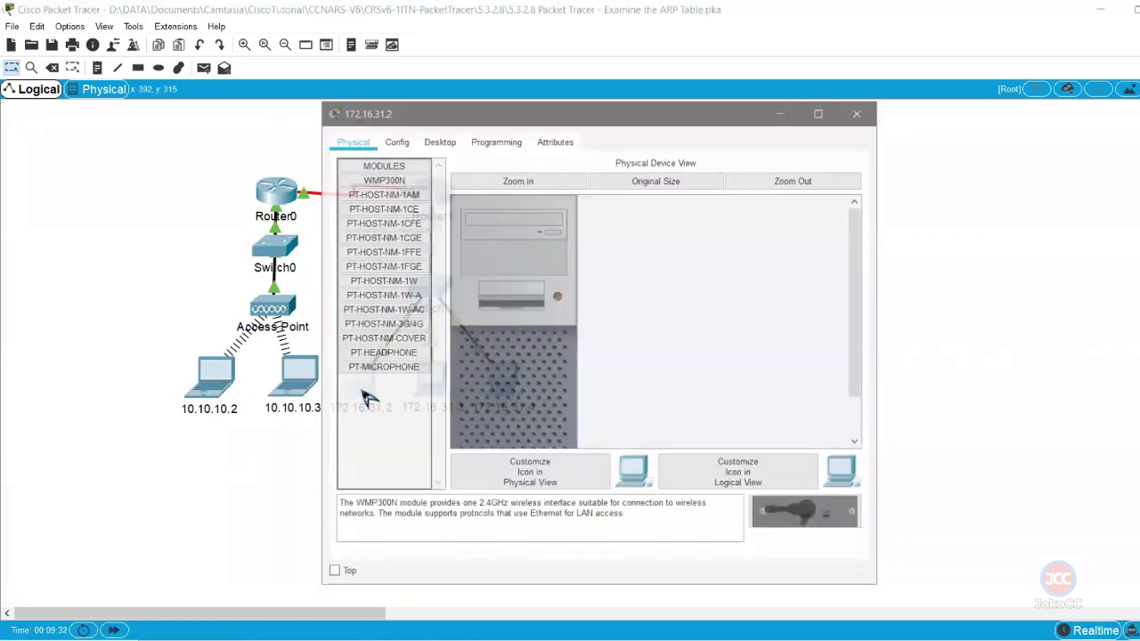
click(431, 143)
click(693, 203)
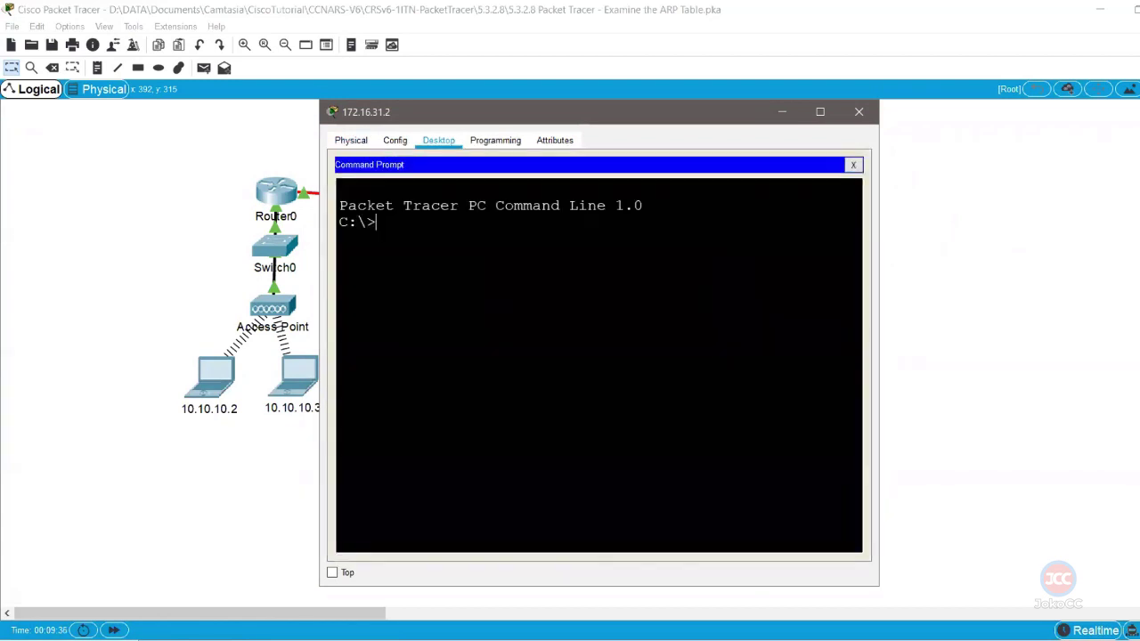
text(ping)
key(BackSpace)
key(BackSpace)
key(BackSpace)
key(BackSpace)
- Display the ARP table of PC 172.16.31.2 with the arp -a command
text(arp -a)
key(Return)
drag(524, 239, 338, 222)
click(376, 255)
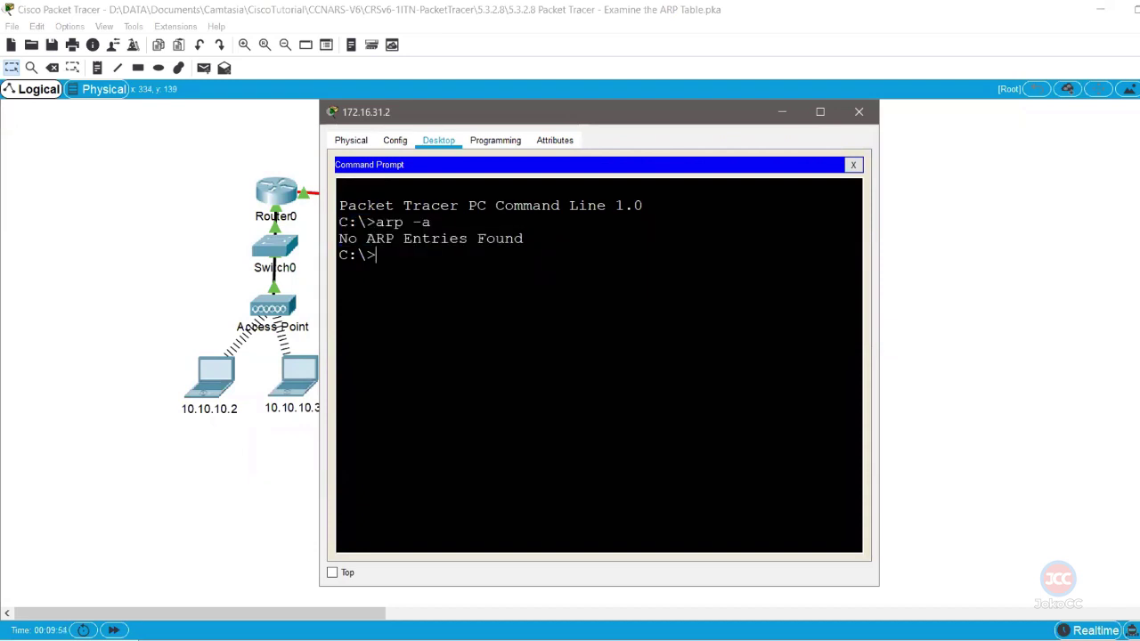
- Clear the PC's ARP table with arp -d and check it again with arp -a
text(arp -d)
key(Return)
key(Up)
key(Return)
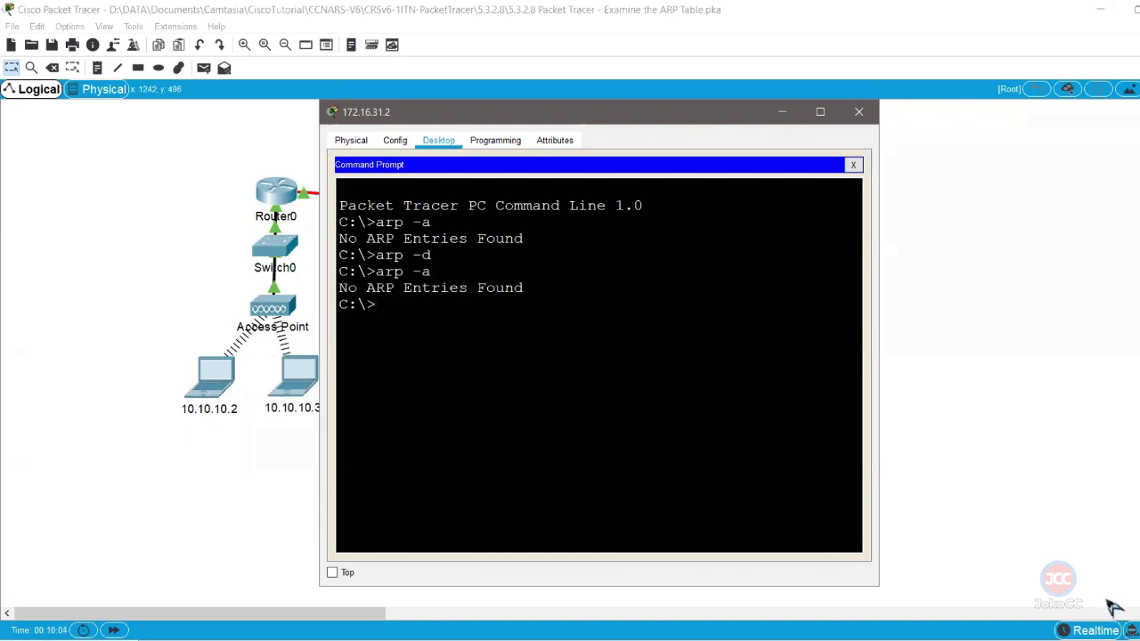
- Change to Simulation mode and return to the Command Prompt of PC 172.16.31.2
click(1129, 631)
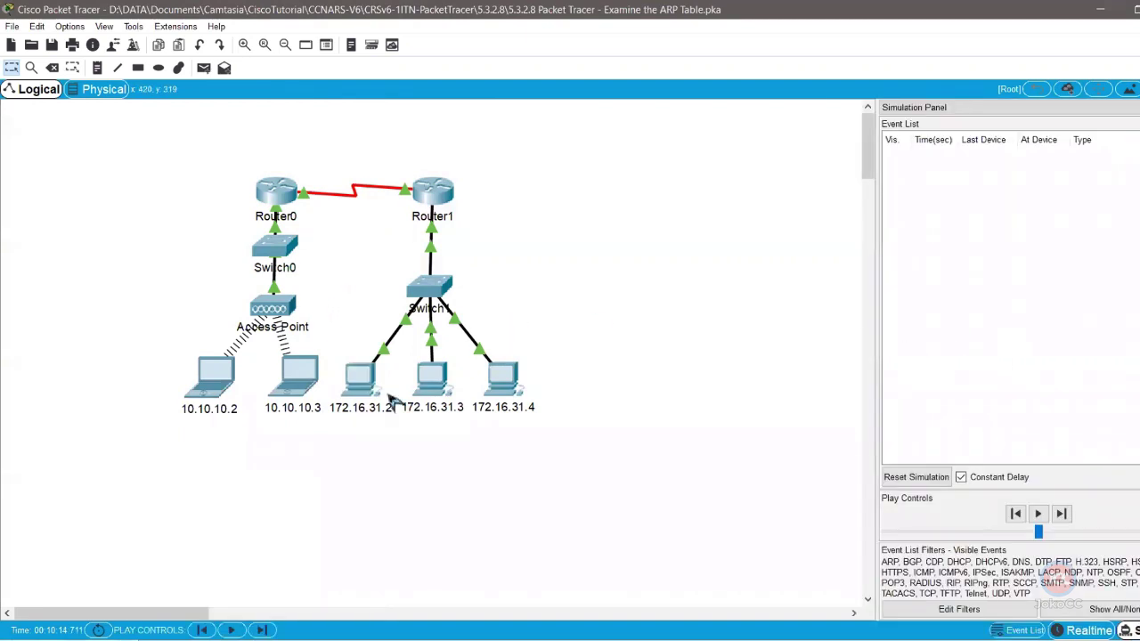
click(361, 379)
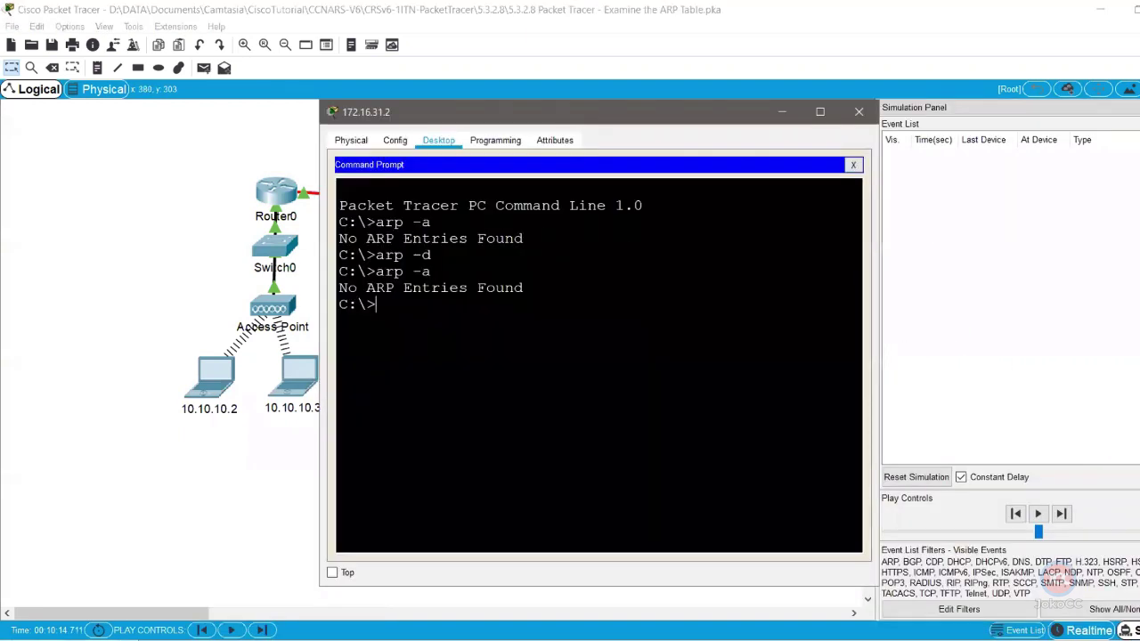
- Try to ping 172.16.31.2 from its own Command Prompt, check the topology, and interrupt the ping
text(ping 172.16.31.2)
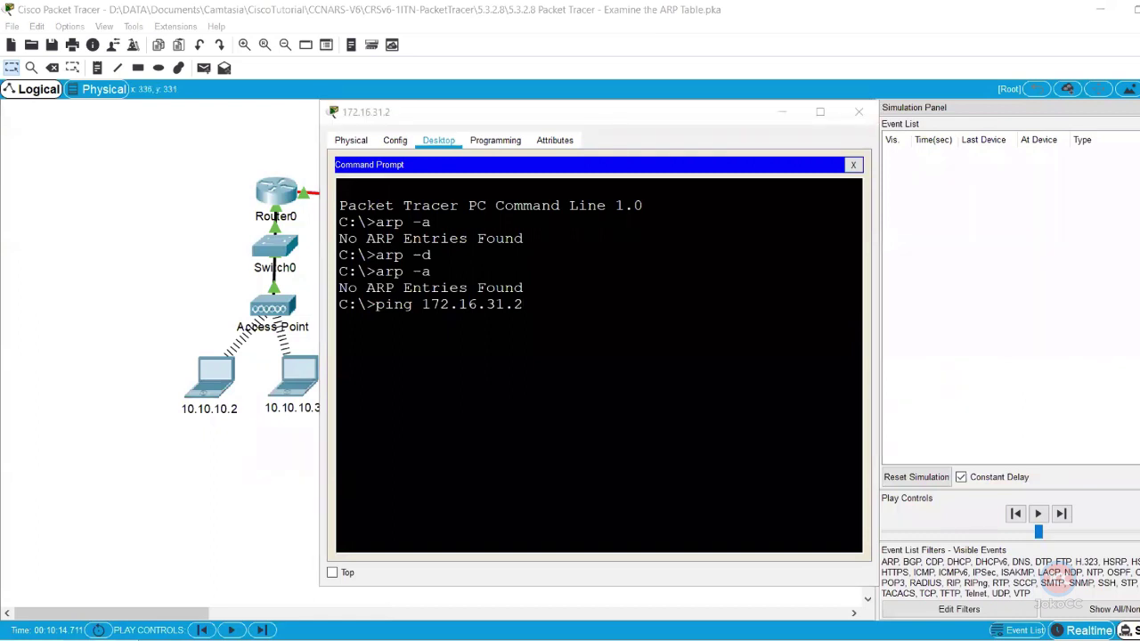
key(Return)
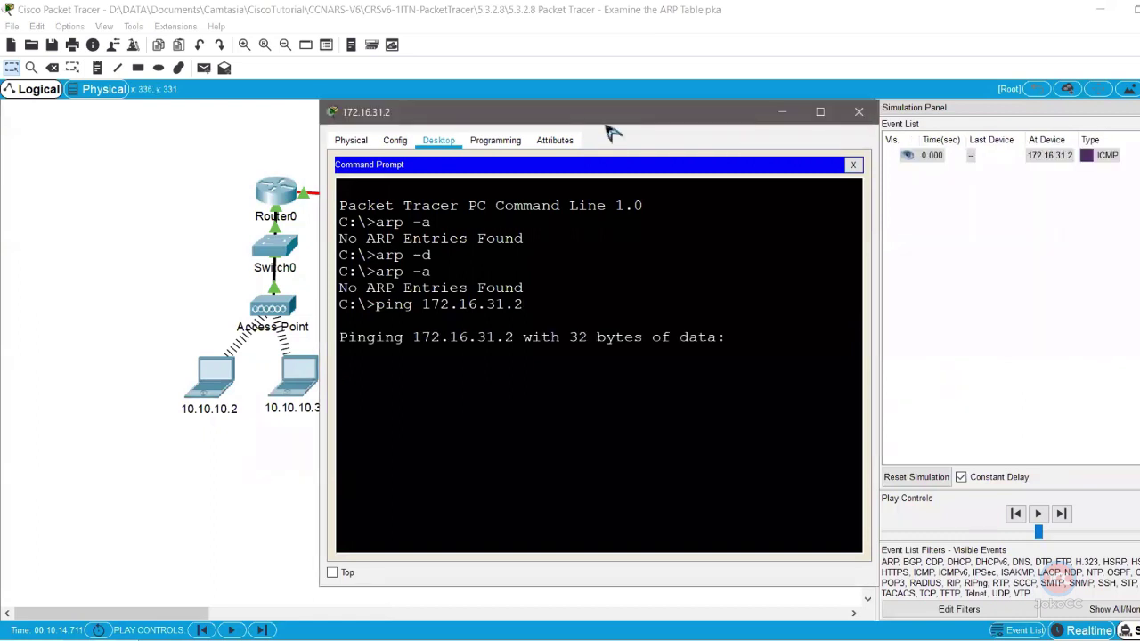
click(782, 114)
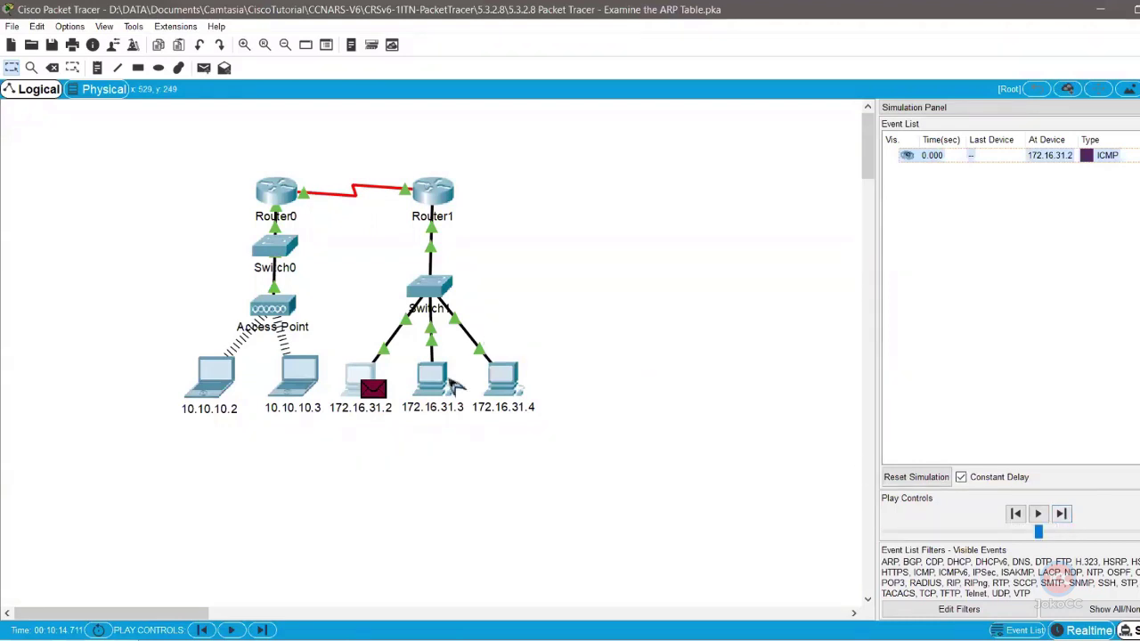
click(360, 374)
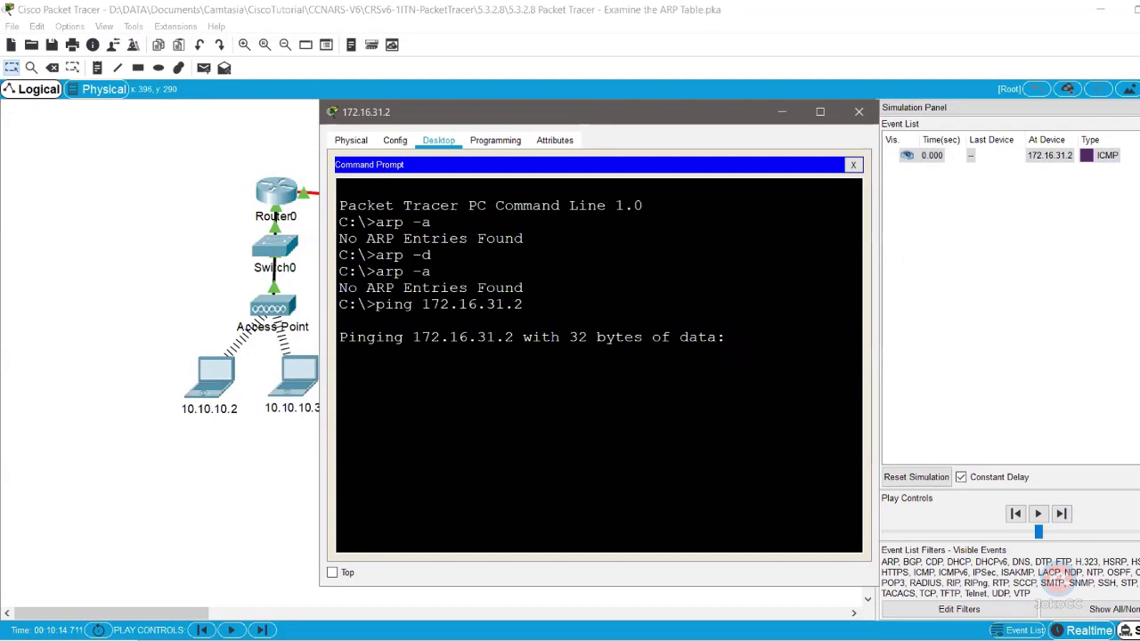
key(ctrl+c)
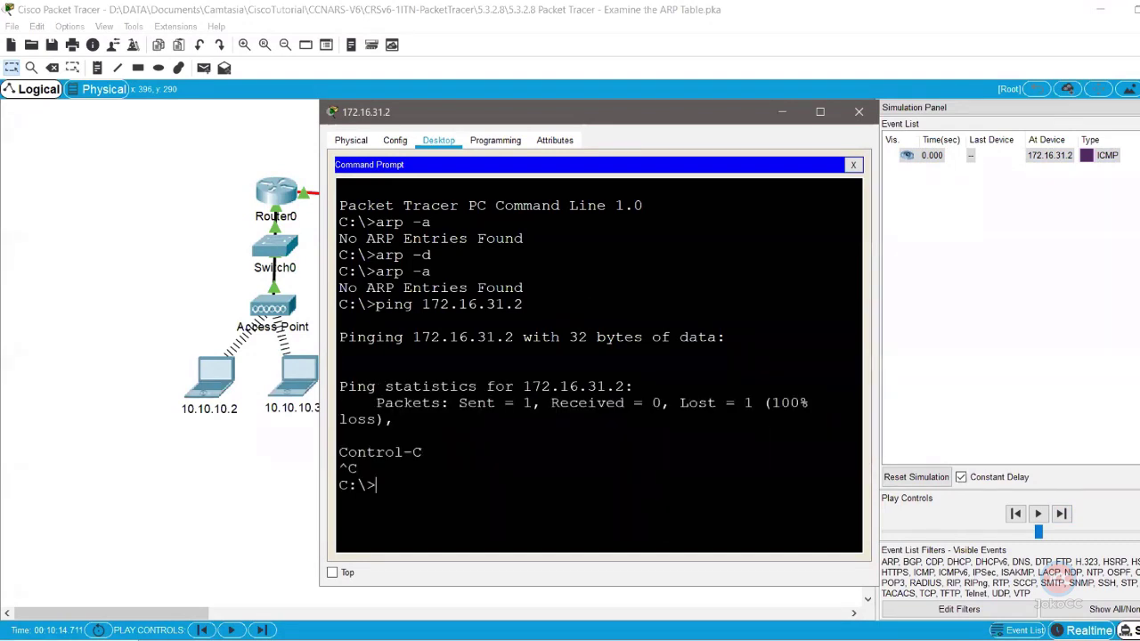
- Ping 172.16.31.3 from PC 172.16.31.2 and minimize the PC's window to reveal the topology
key(Up)
key(BackSpace)
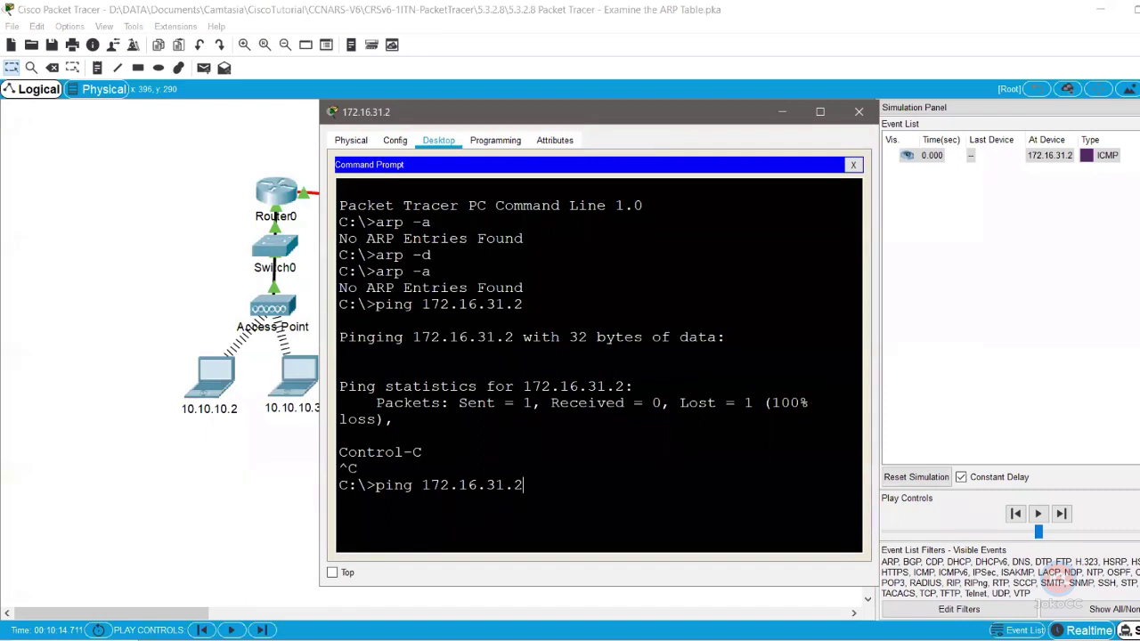
key(BackSpace)
text(3)
key(Return)
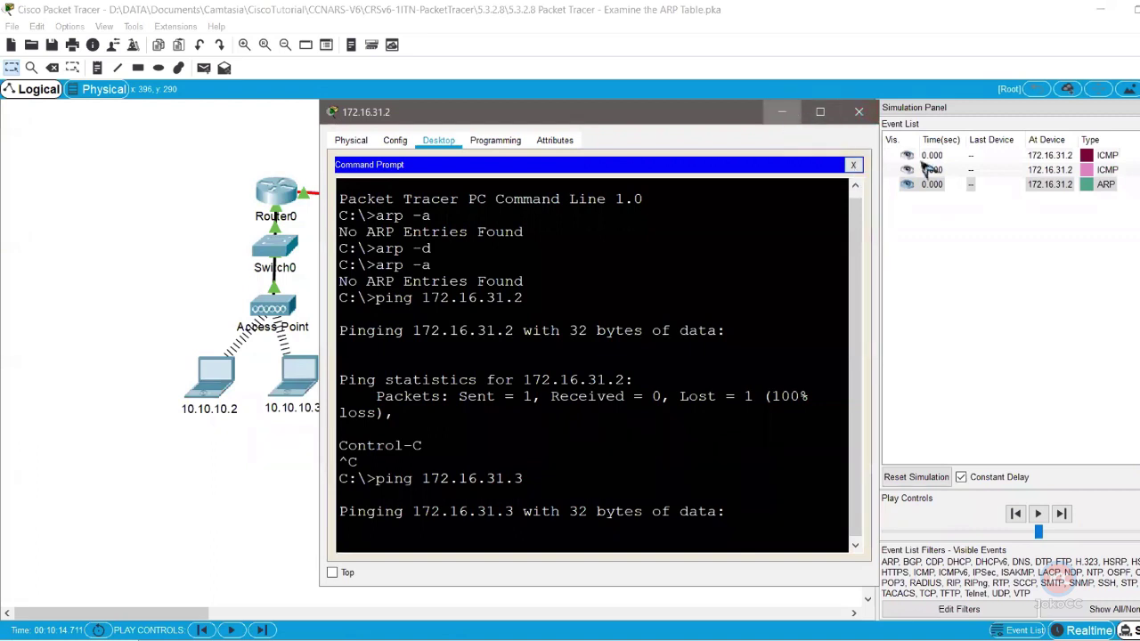
click(782, 112)
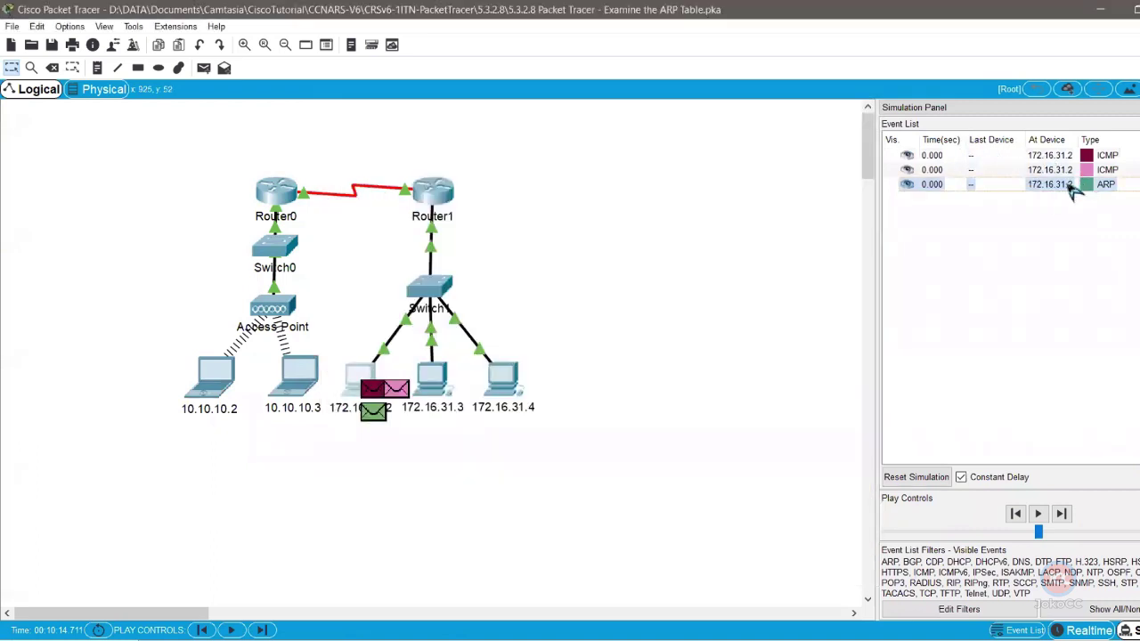
- Inspect the OSI model and outbound PDU details of the second ICMP event, and close its PDU information
click(1124, 170)
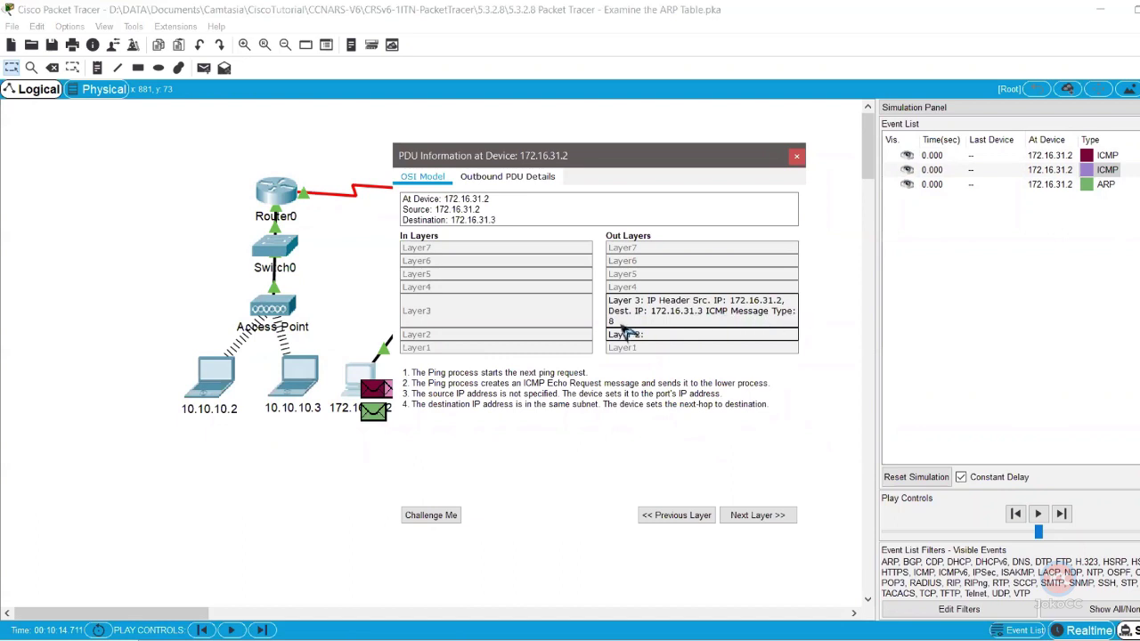
click(509, 177)
scroll(452, 269, down, 1)
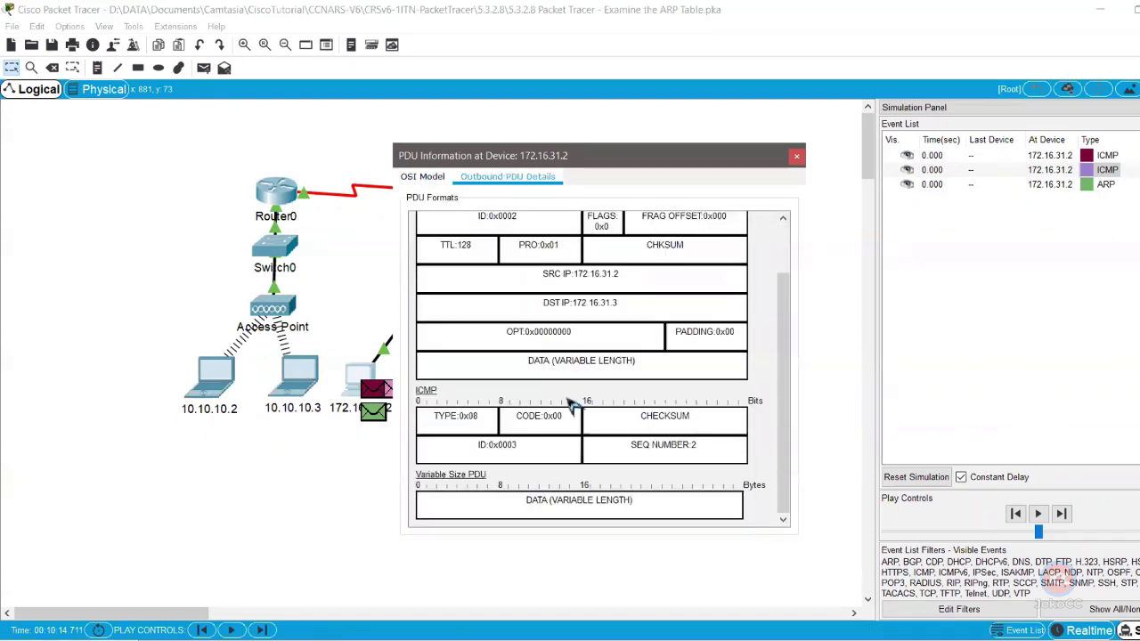
scroll(451, 270, up, 1)
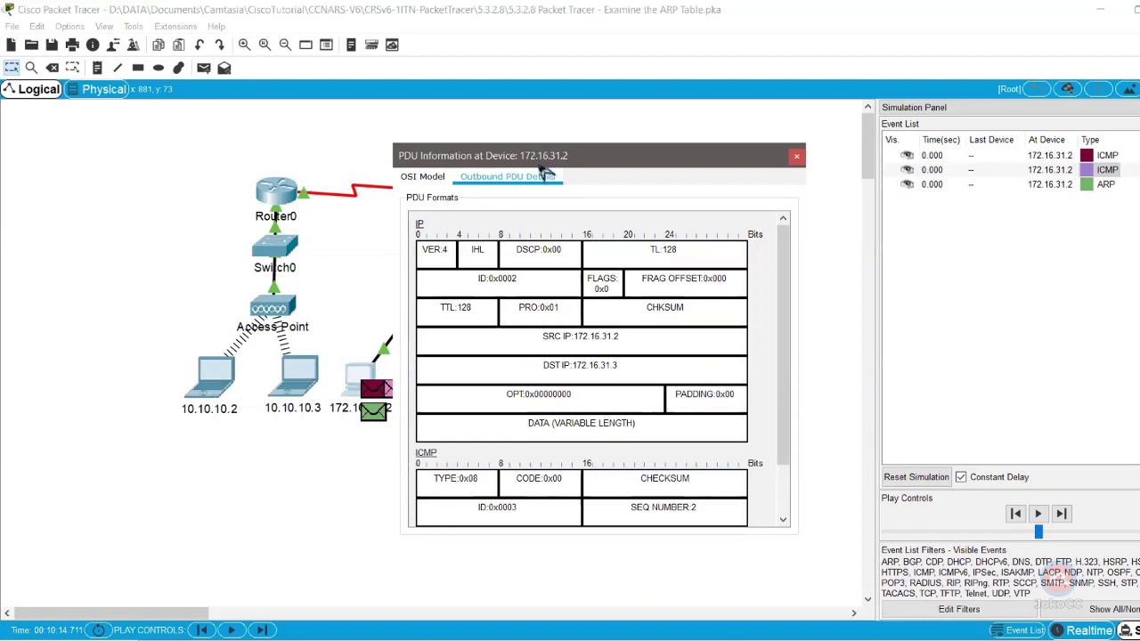
click(422, 176)
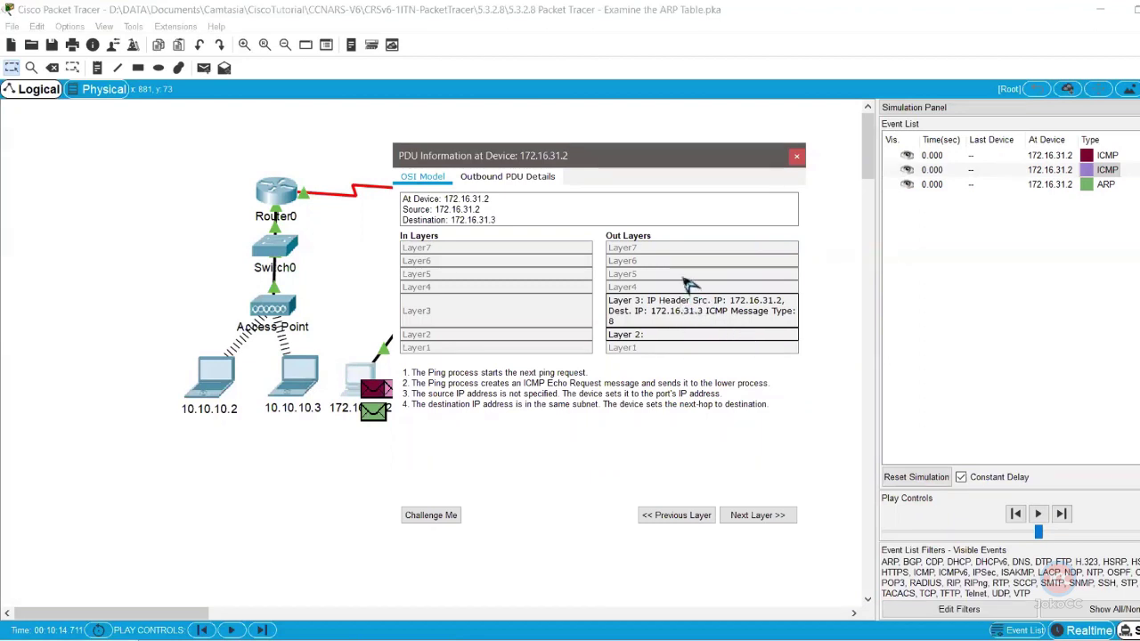
click(797, 157)
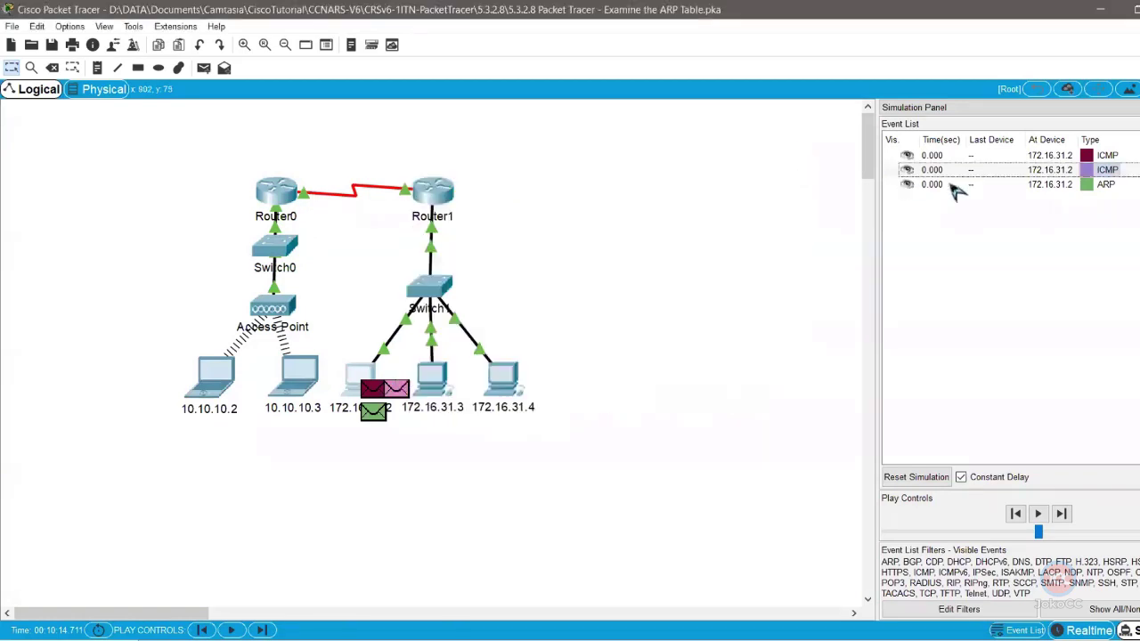
- Examine the ARP event's OSI model information, focusing on the outgoing Layer 2 header
click(1106, 185)
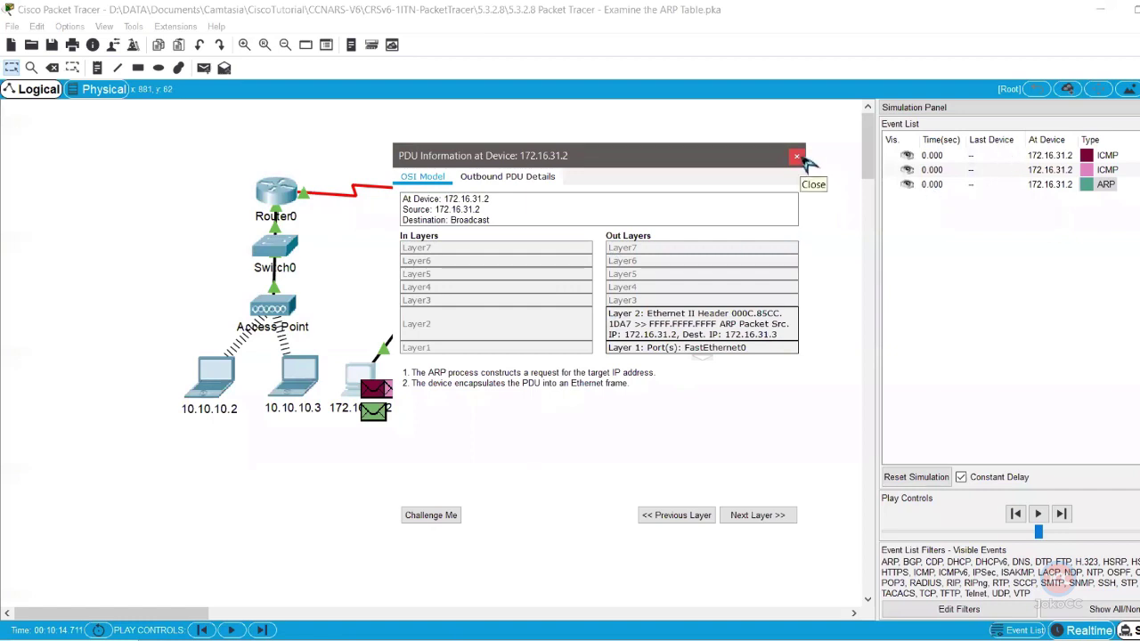
click(797, 157)
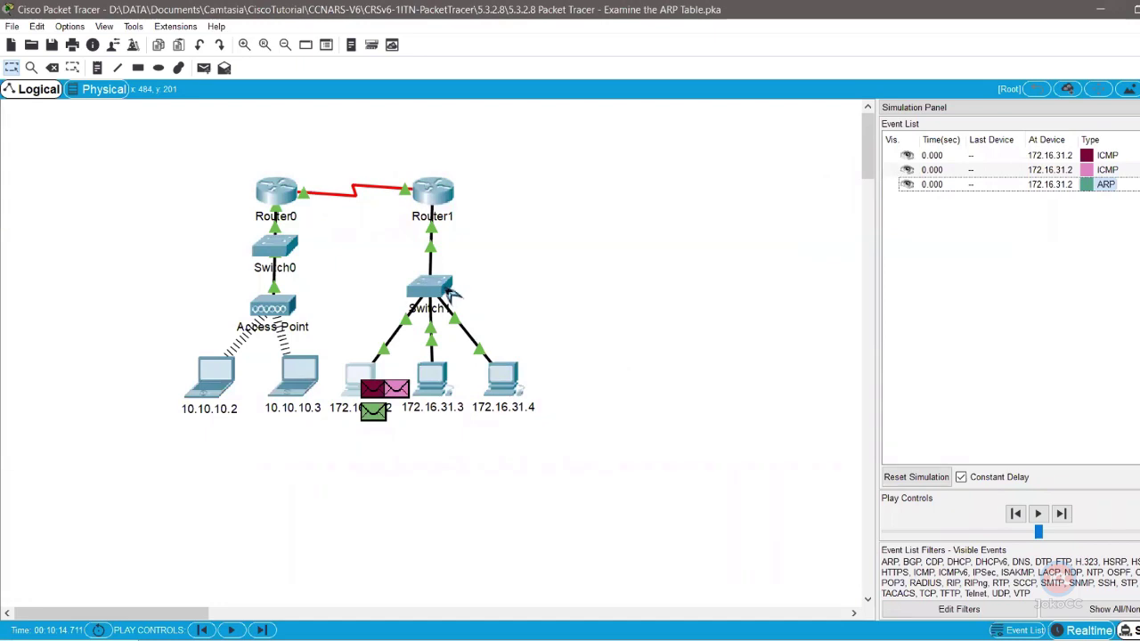
click(1097, 186)
click(693, 328)
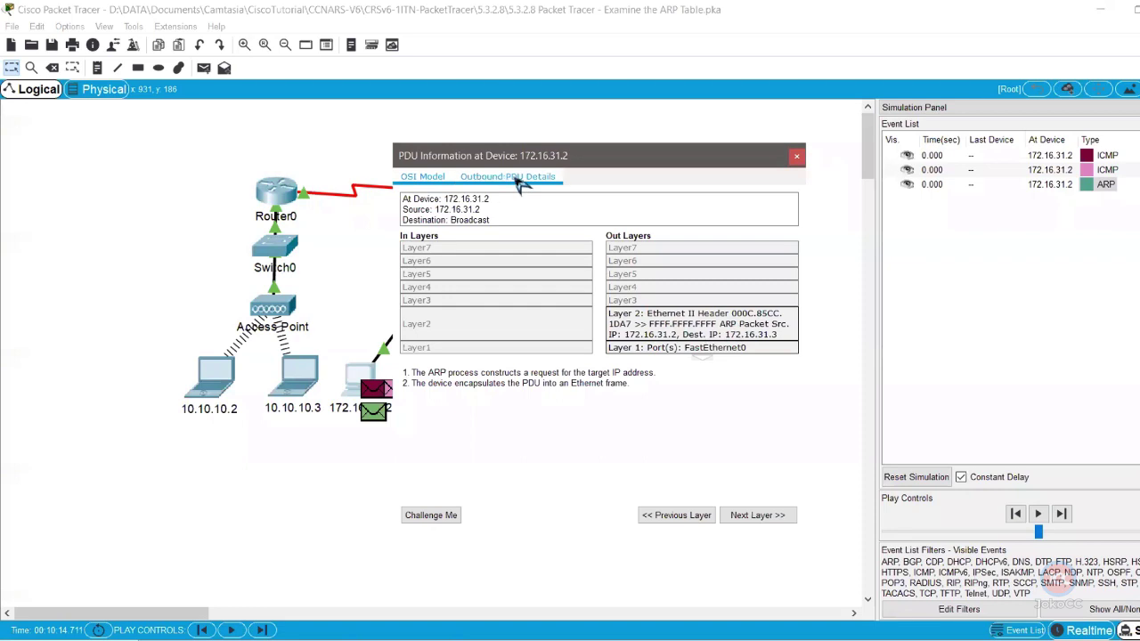
- Examine the ARP request's outbound PDU details, highlighting the target IP, target MAC, and Ethernet destination and source addresses
click(508, 176)
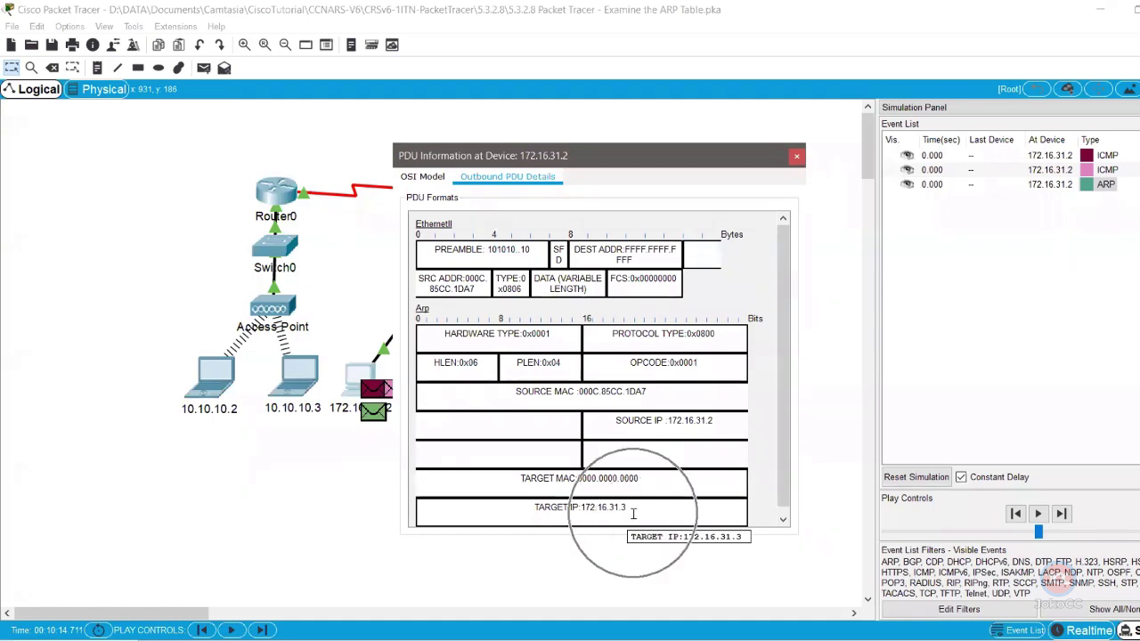
drag(628, 506, 557, 506)
drag(648, 478, 575, 478)
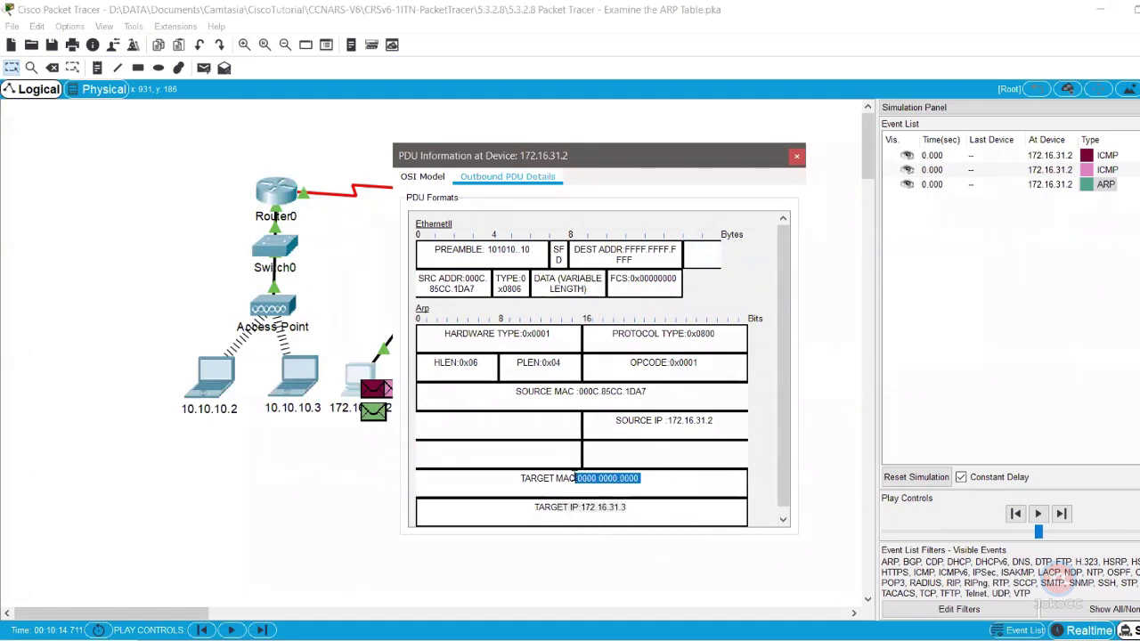
drag(634, 264, 677, 250)
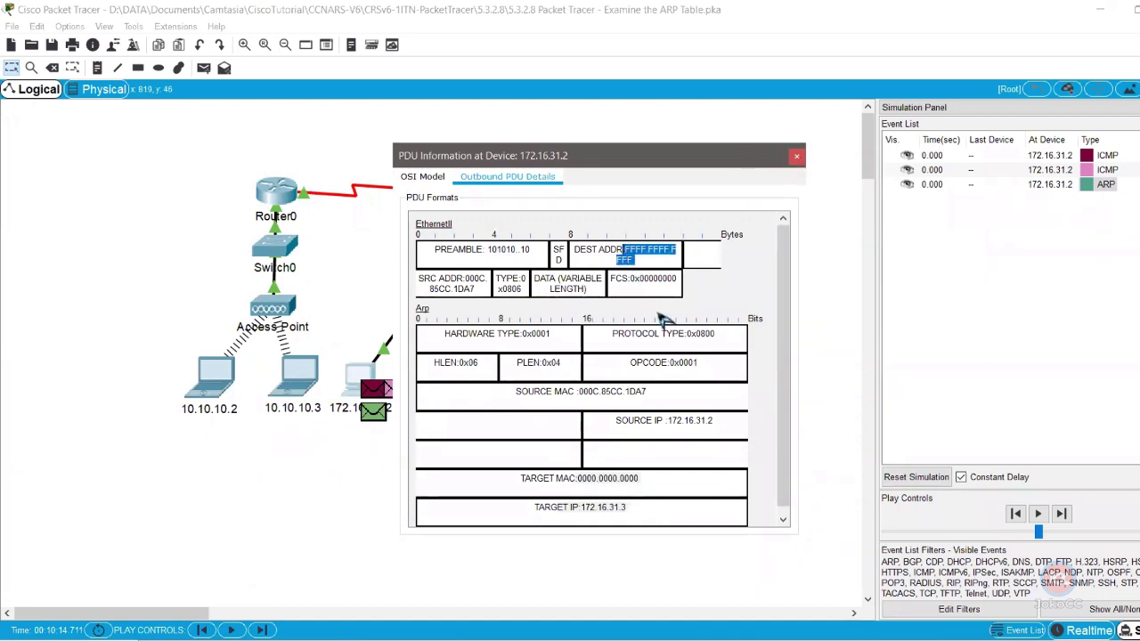
click(472, 287)
drag(456, 279, 452, 279)
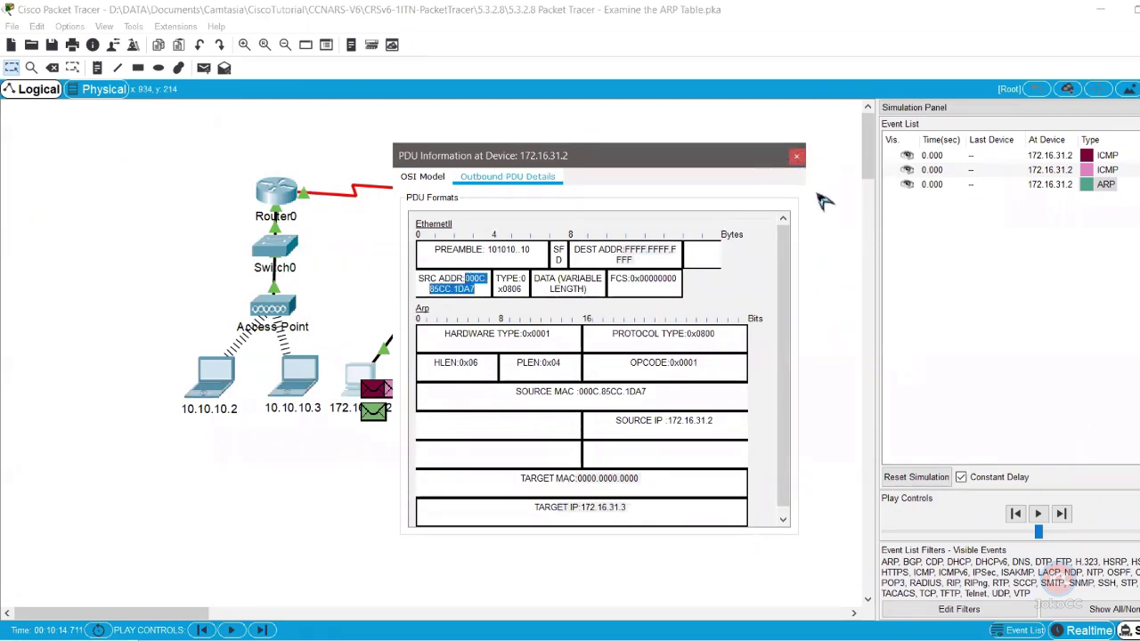
- Advance the ARP request to Switch1 and examine its inbound PDU details, highlighting the Ethernet destination address, and close the PDU information
click(797, 157)
click(1061, 514)
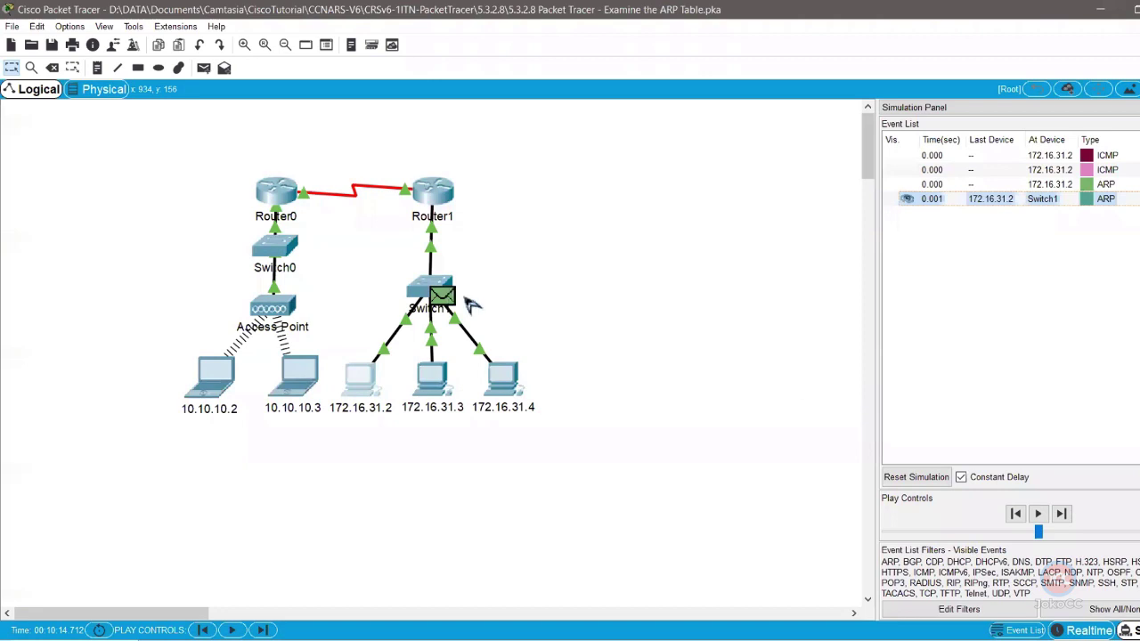
click(1100, 199)
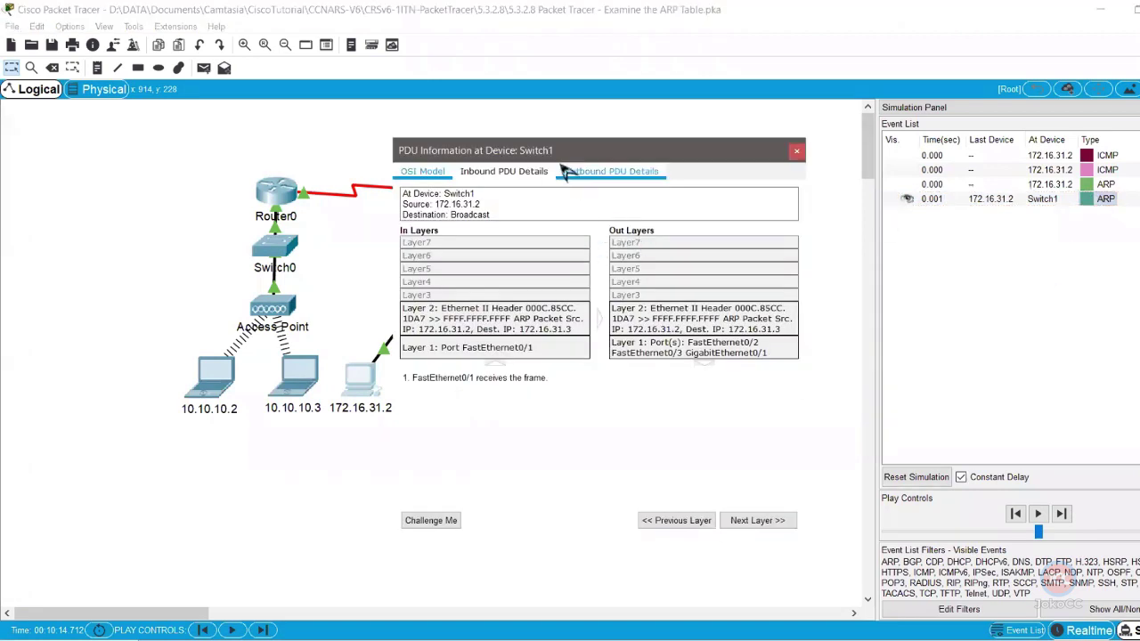
click(504, 172)
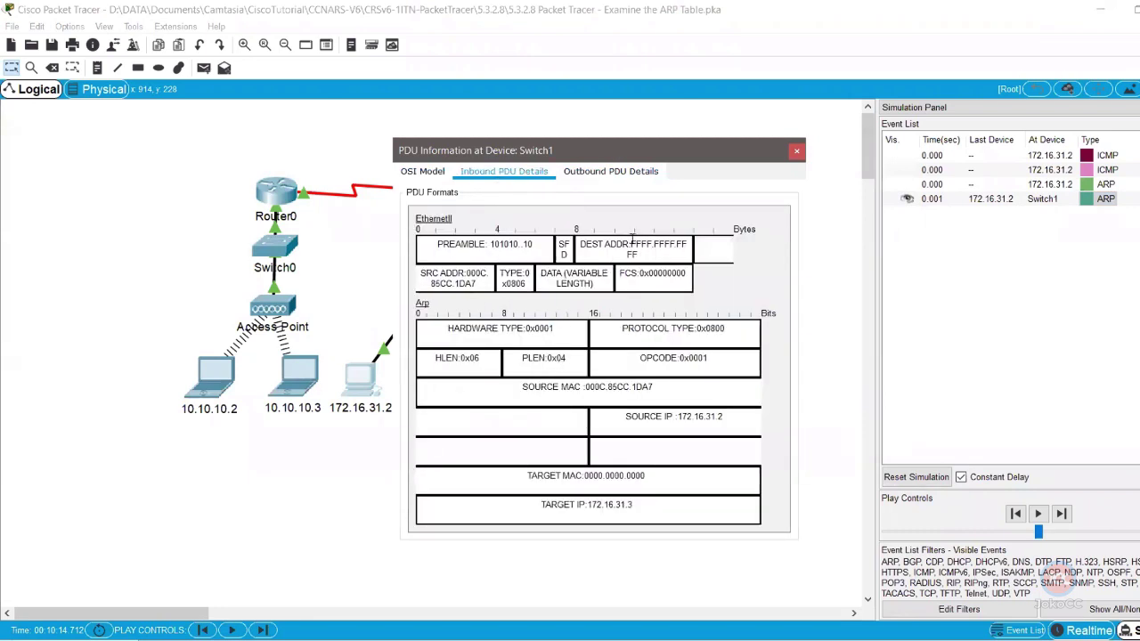
drag(628, 242, 666, 263)
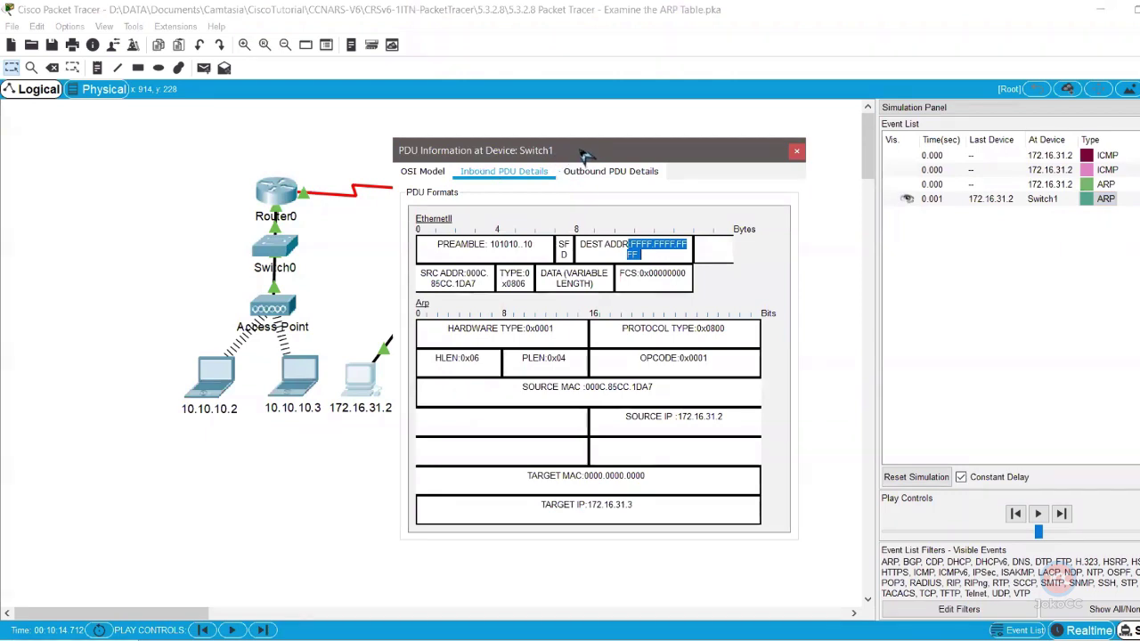
drag(591, 157, 678, 184)
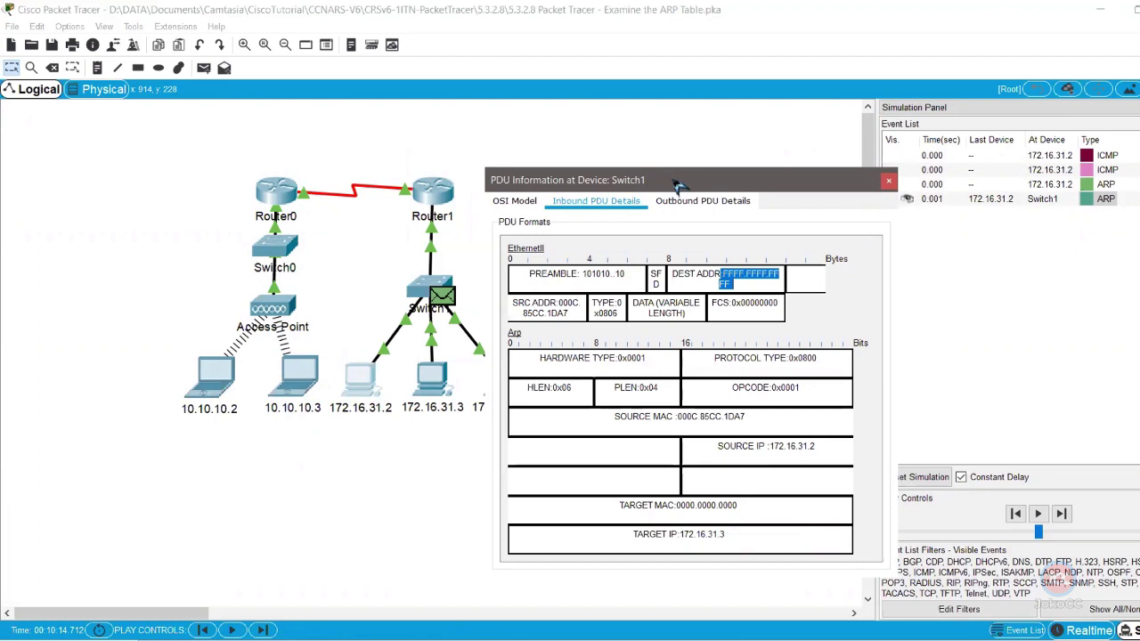
click(888, 181)
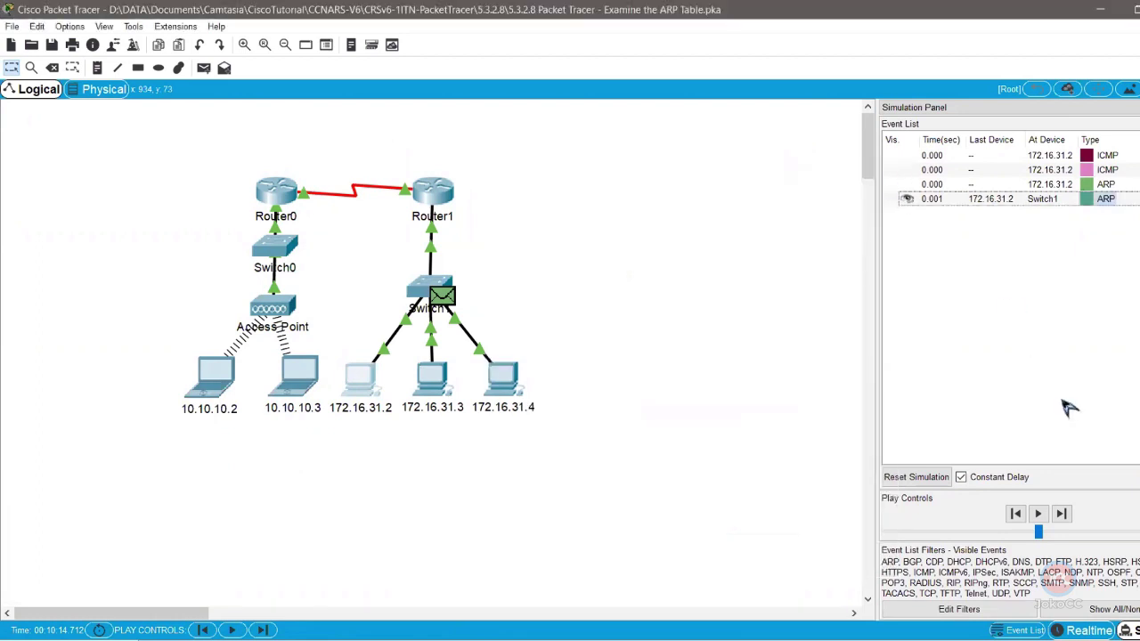
- Forward the ARP broadcast from Switch1 to the connected devices, and check the OSI model information of the ARP event at Router1
click(1061, 515)
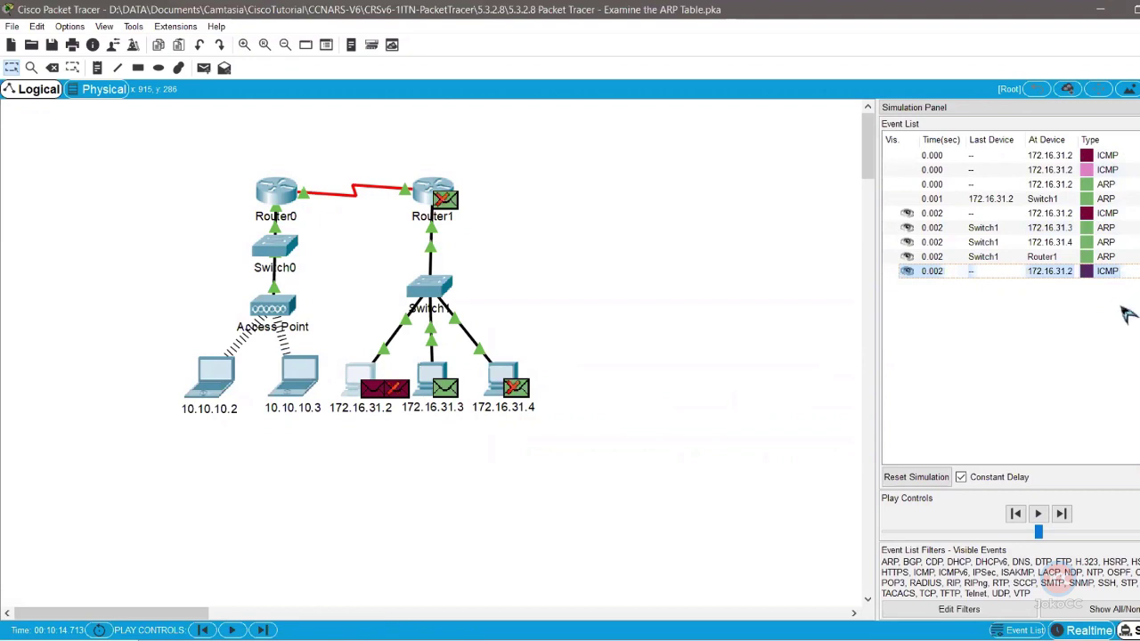
click(1097, 258)
click(1092, 257)
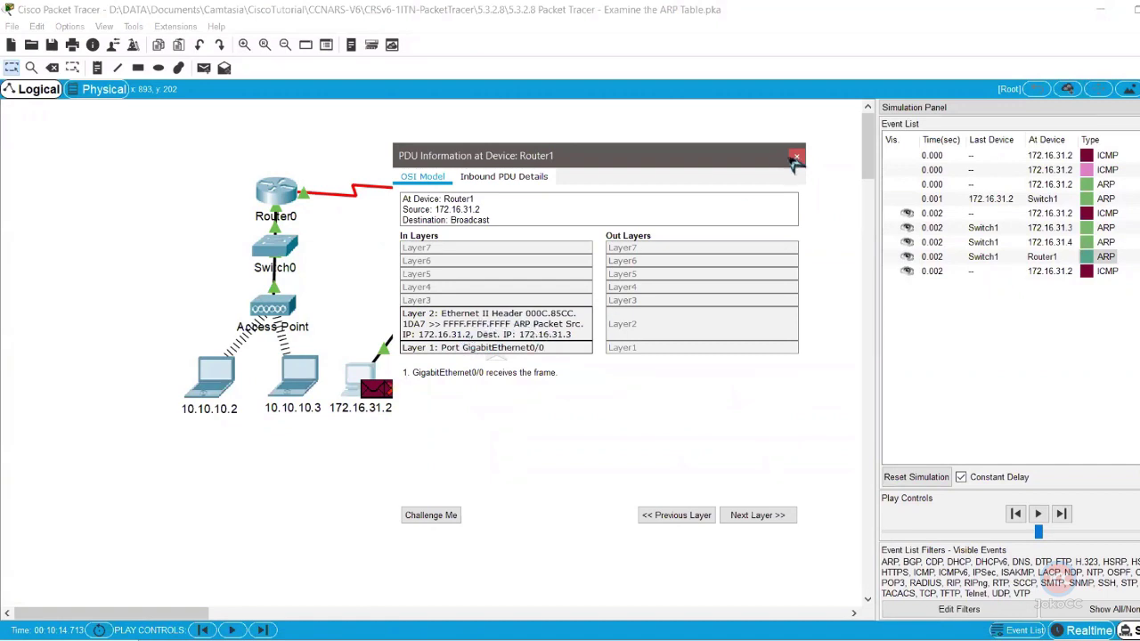
click(796, 157)
- Advance the ARP reply from 172.16.31.3 to Switch1 and inspect its OSI model information with the topology uncovered
click(1061, 514)
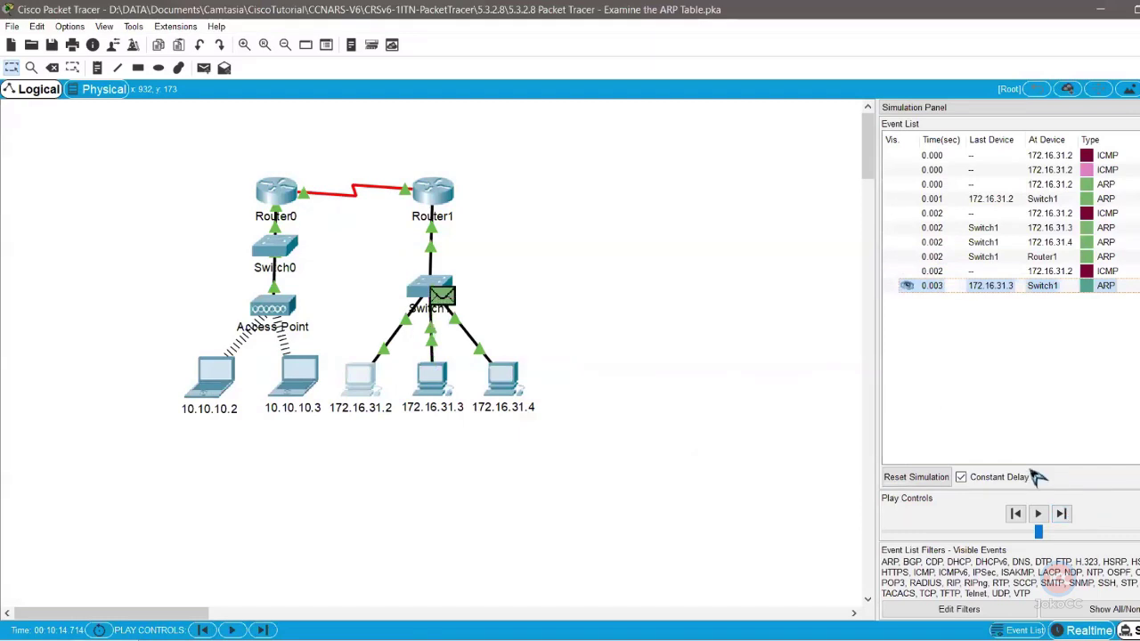
click(1082, 285)
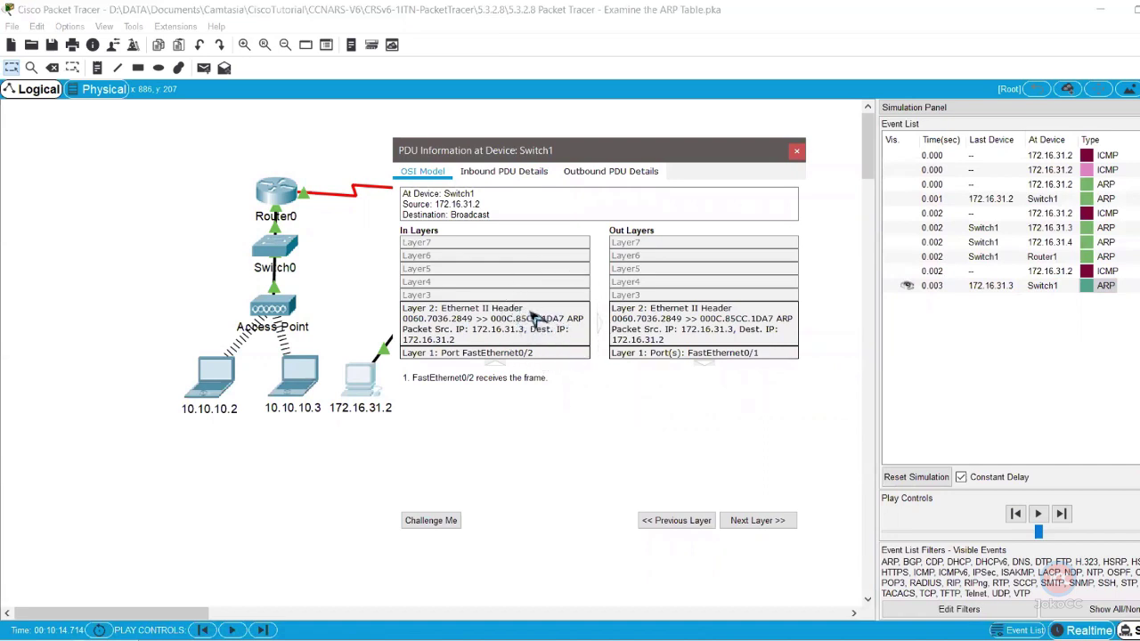
drag(608, 163, 808, 183)
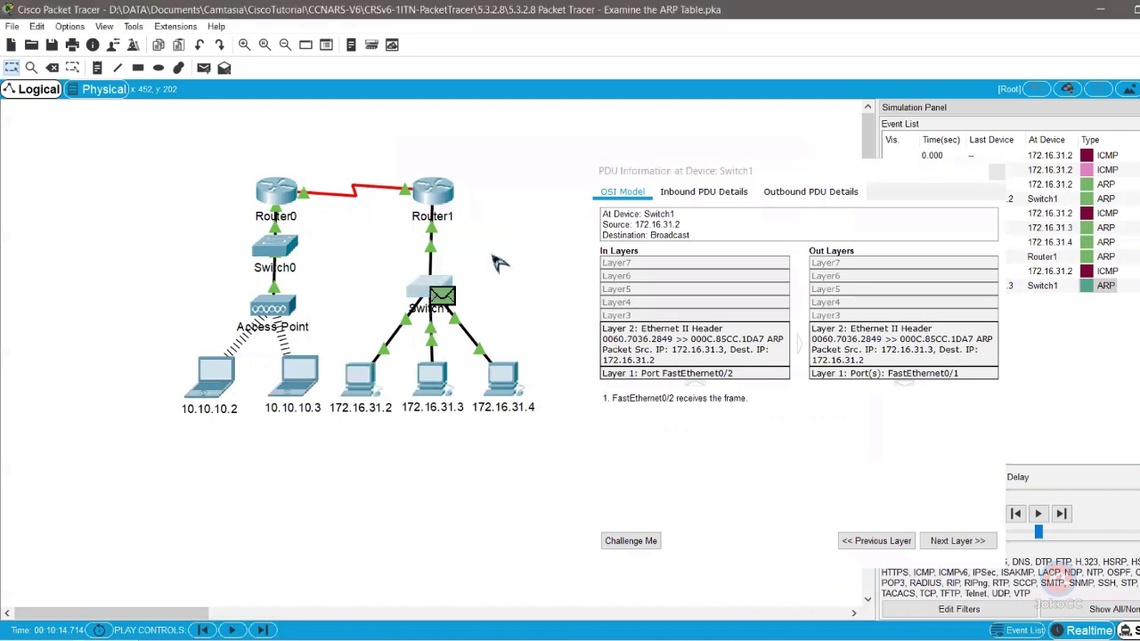
- Open Switch1's command line beside the PDU information, widen it, and enter privileged EXEC mode with ena
click(421, 292)
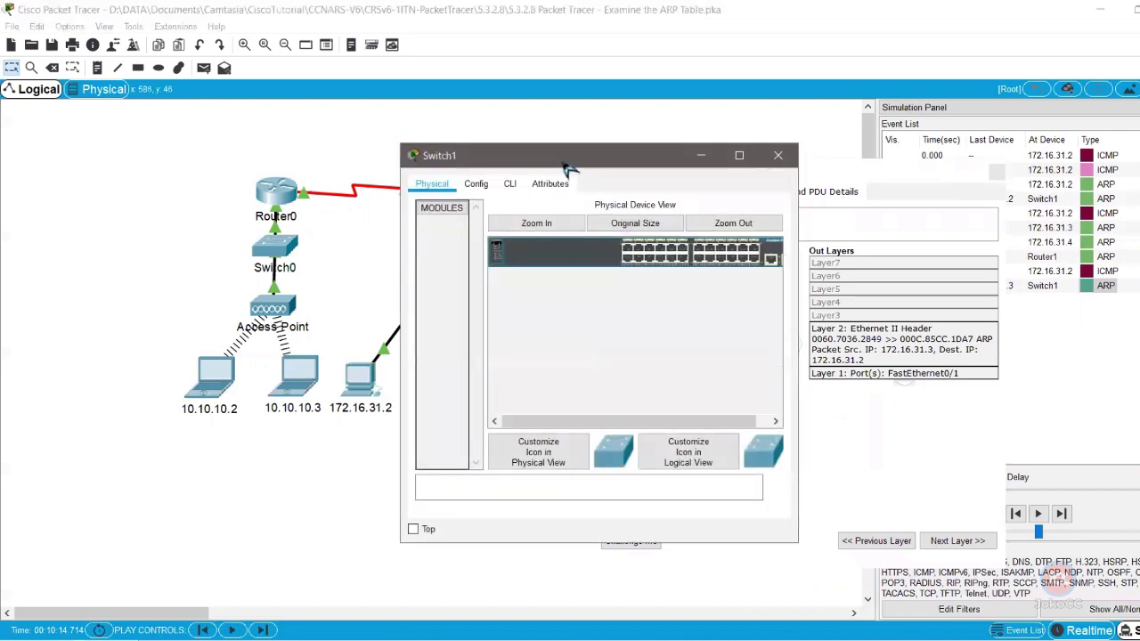
drag(564, 164, 230, 114)
click(178, 135)
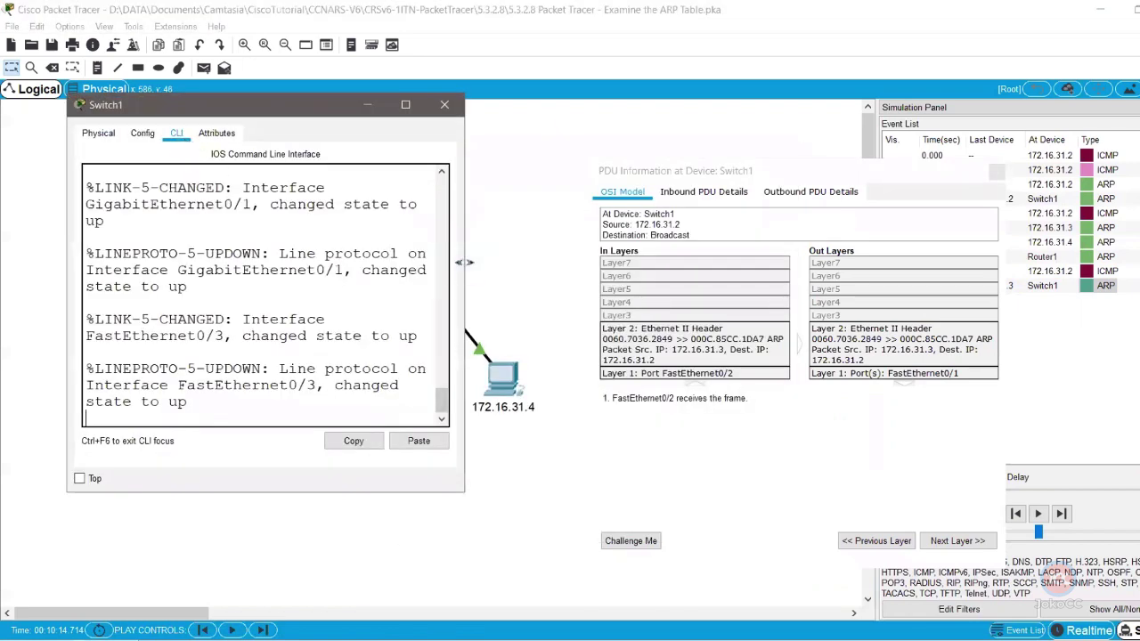
drag(465, 262, 696, 262)
key(Return)
key(Return)
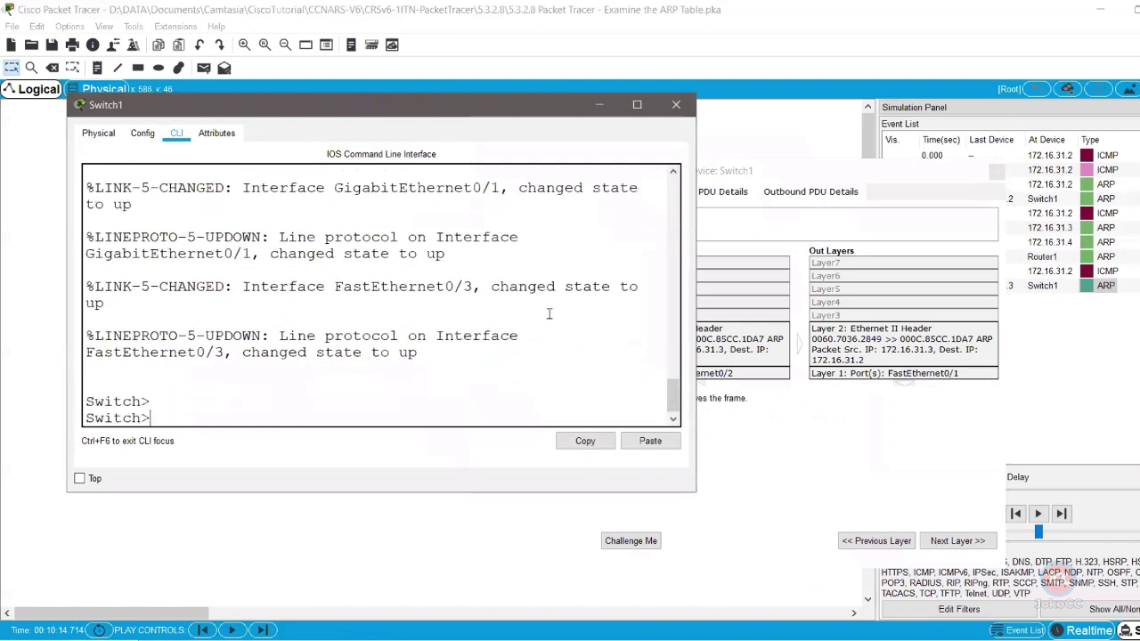
text(ena)
key(Return)
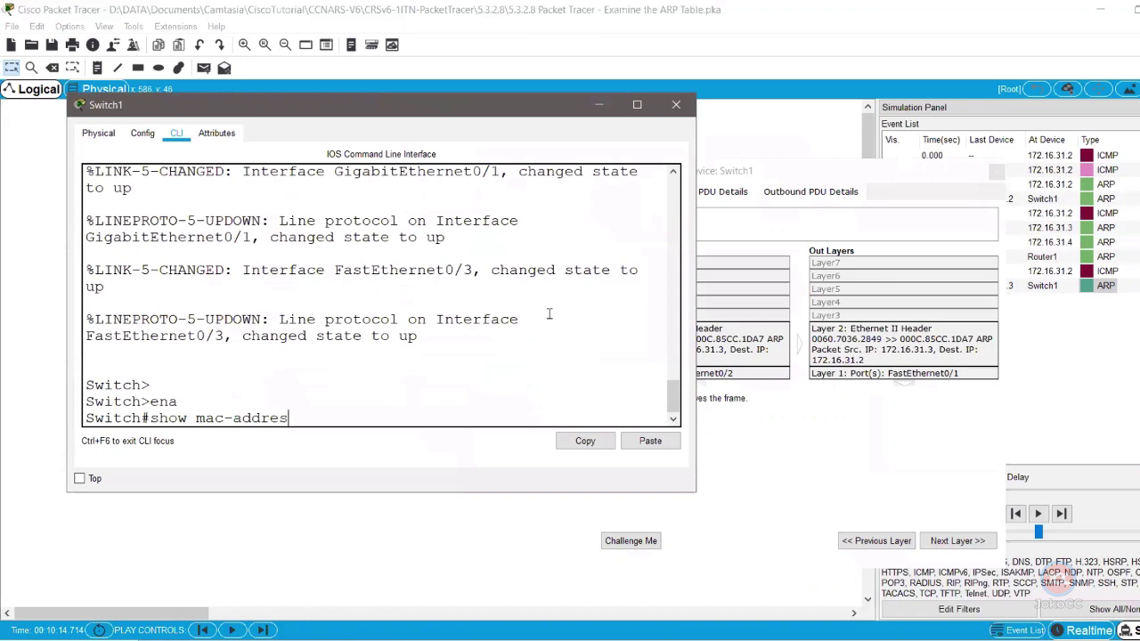
- Display Switch1's MAC address table with show mac-address-table and highlight the command
text(show mac-addres)
key(Tab)
key(Return)
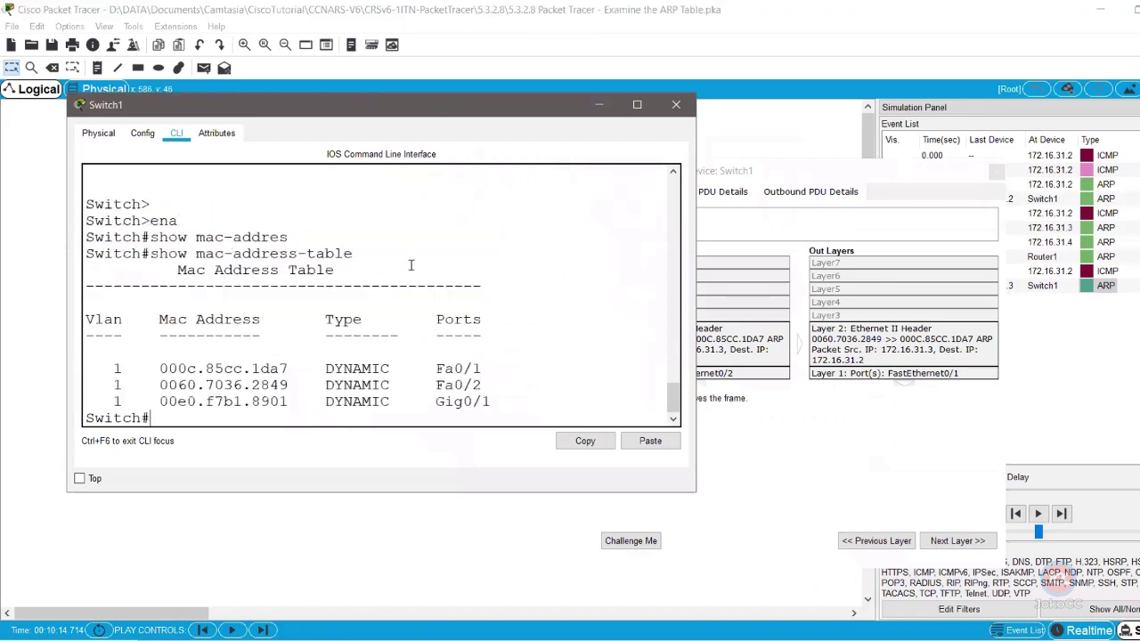
drag(158, 257, 354, 258)
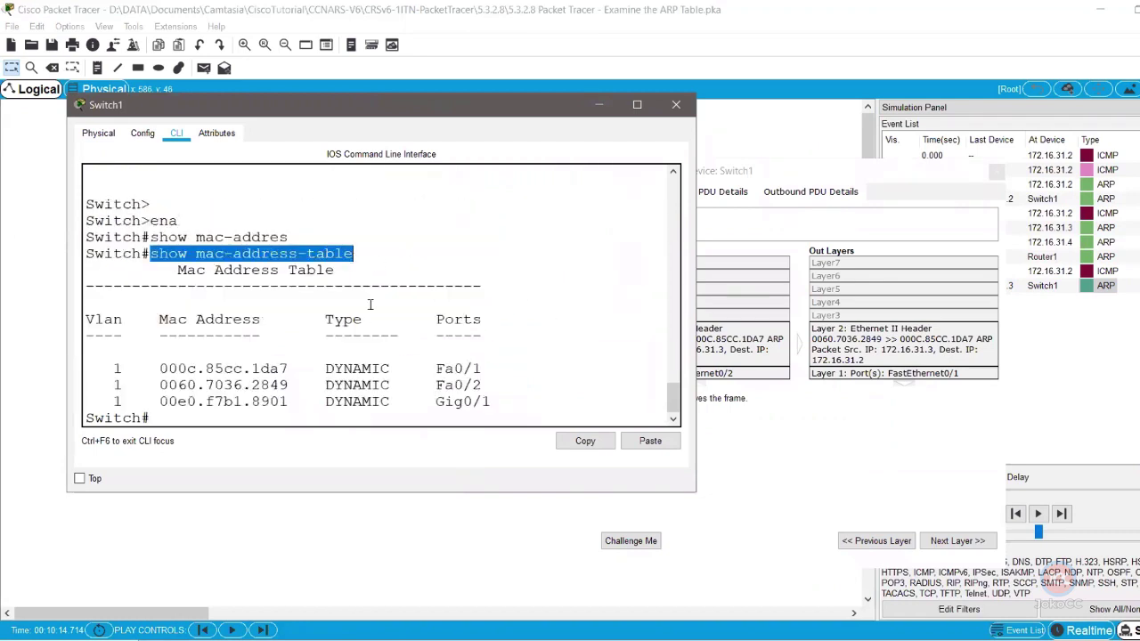
drag(365, 115, 324, 119)
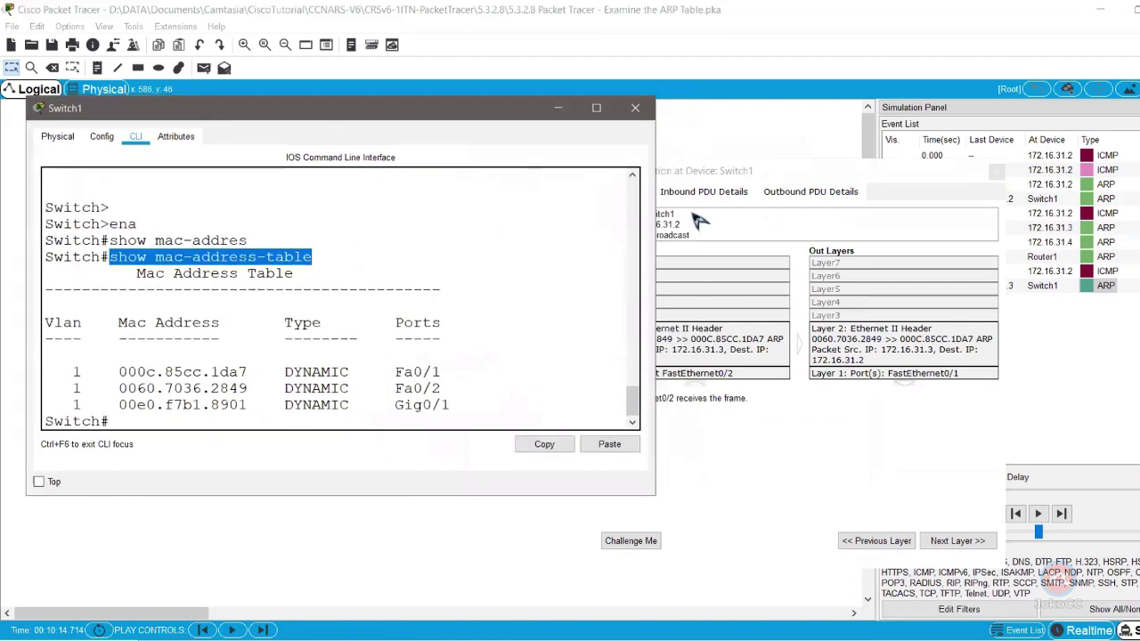
- Examine the MAC table entry 000c.85cc.1da7 and its port Fa0/1 against the topology, and minimize Switch1's window
click(752, 233)
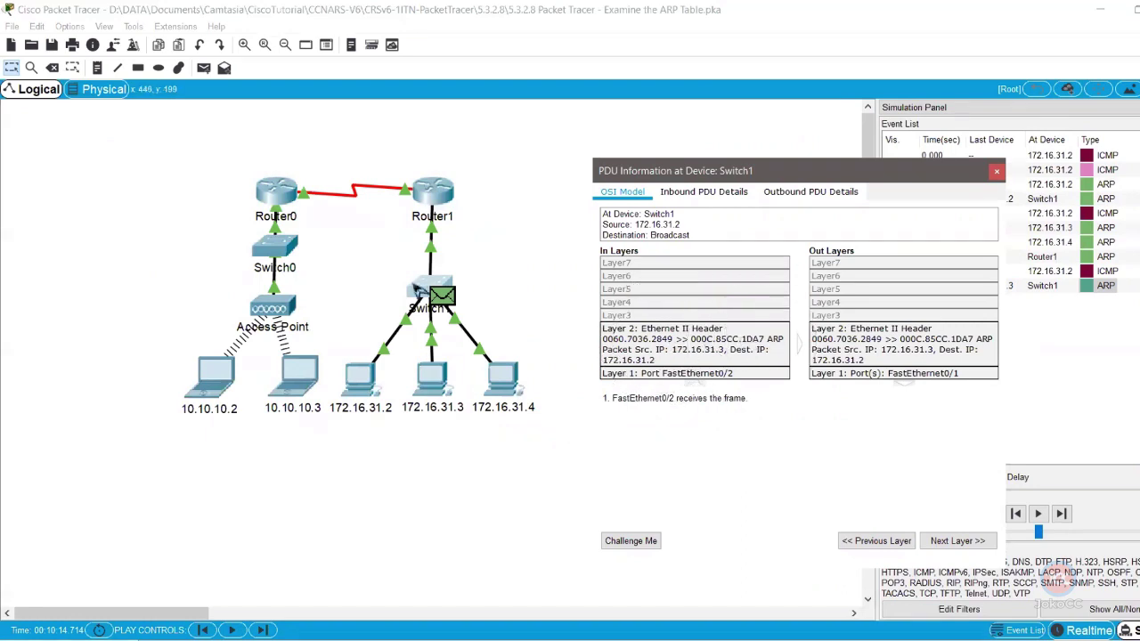
click(413, 285)
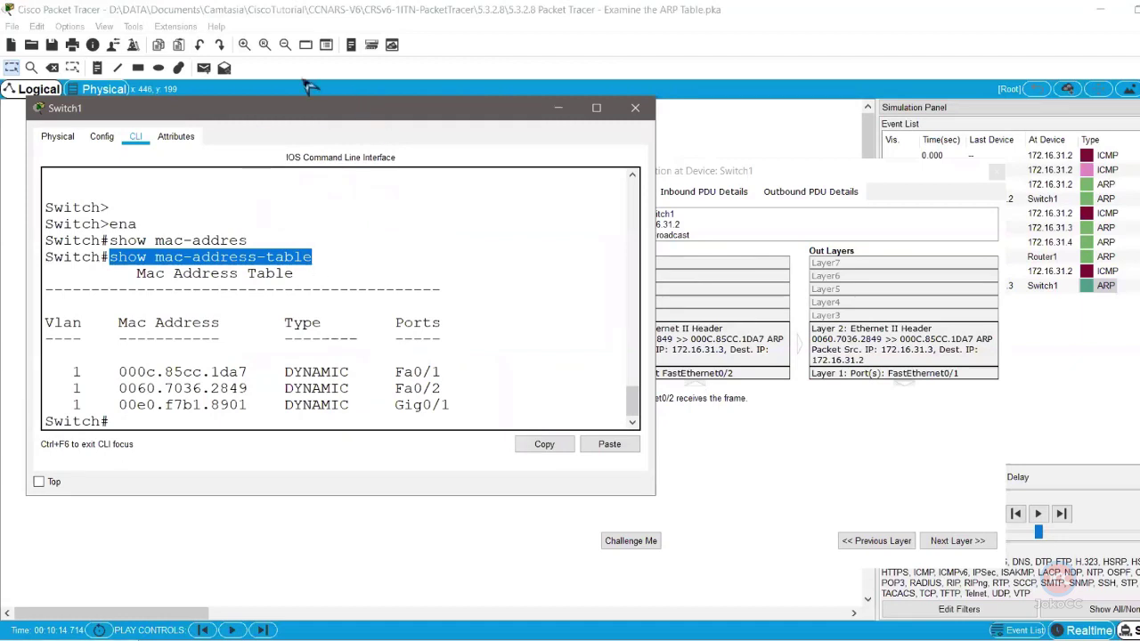
drag(302, 79, 302, 79)
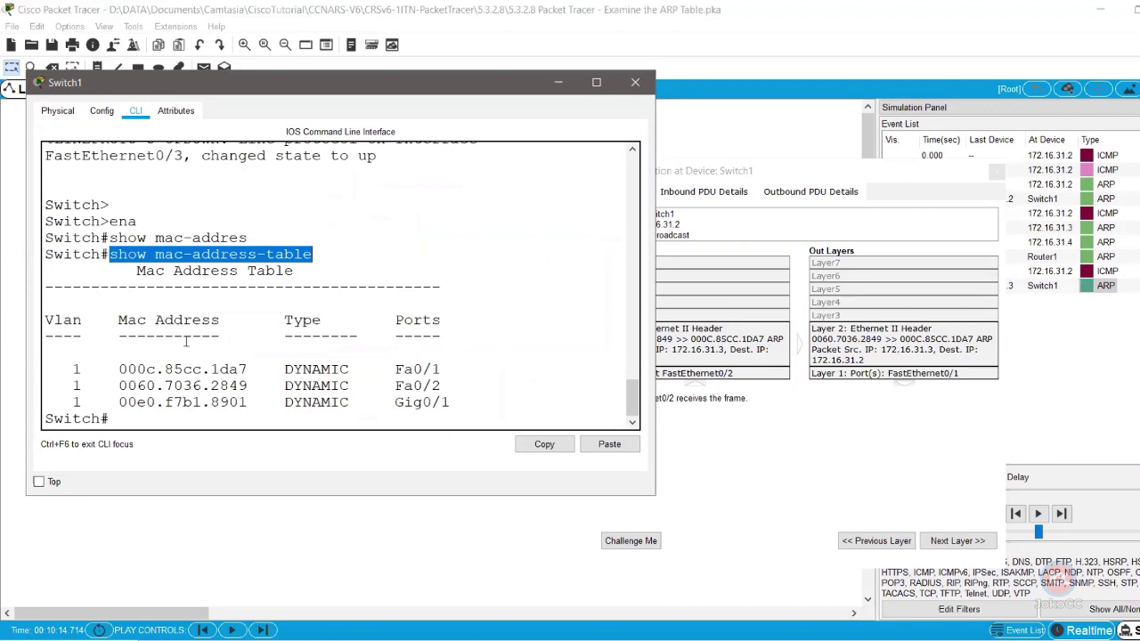
drag(251, 369, 77, 369)
drag(382, 369, 455, 369)
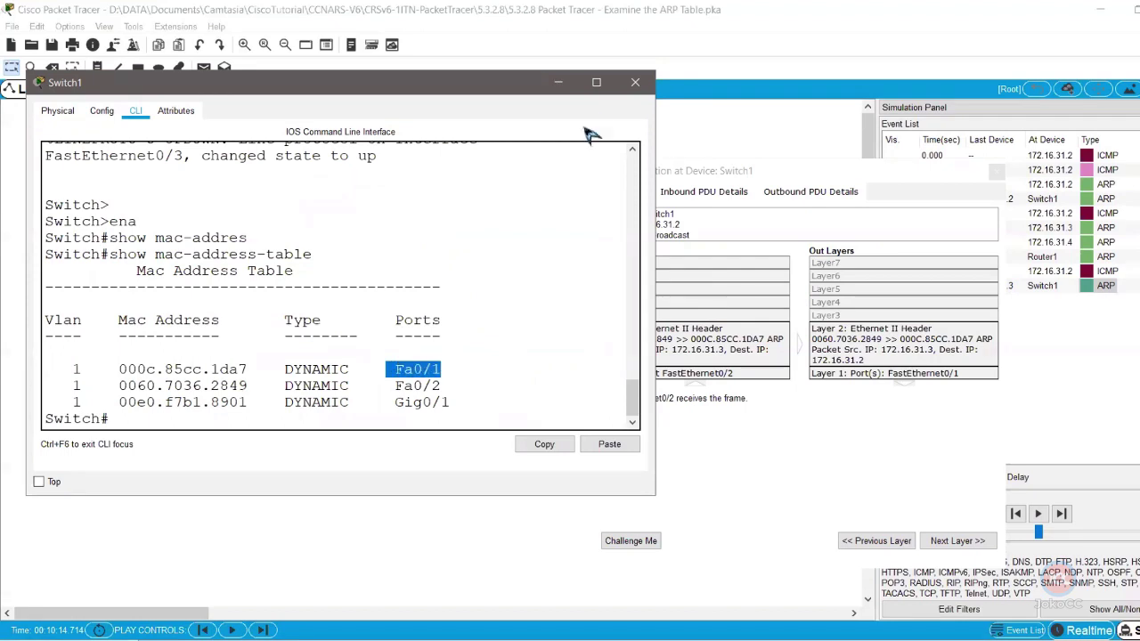
click(558, 82)
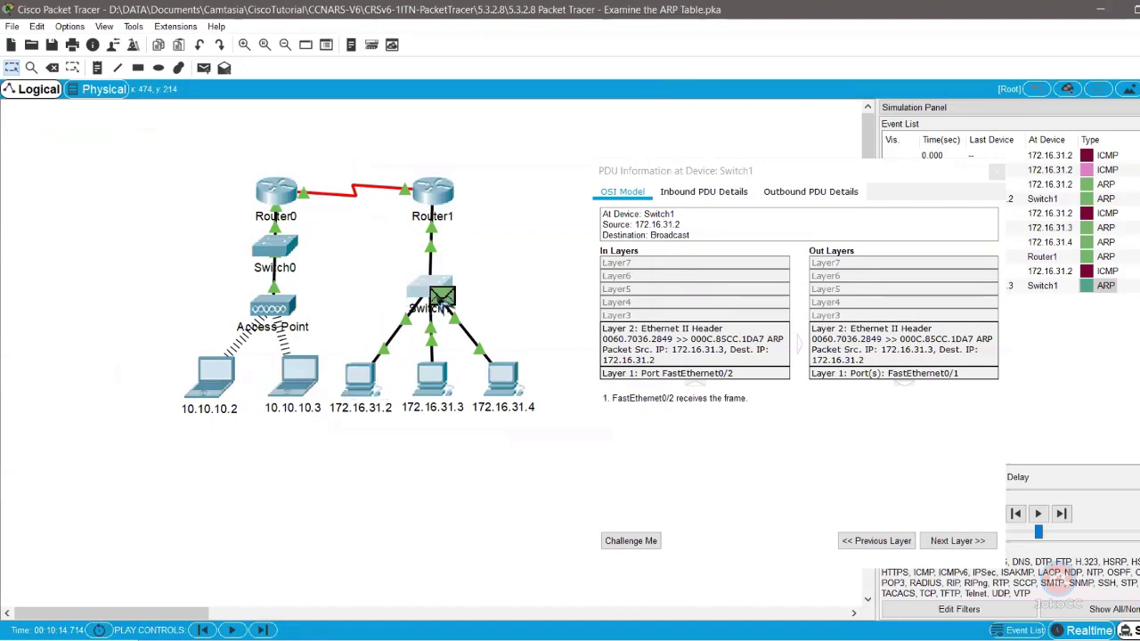
- Compare the ARP reply's PDU information with the MAC table entry 0060.7036.2849 and port Fa0/2, and minimize Switch1's window
click(445, 292)
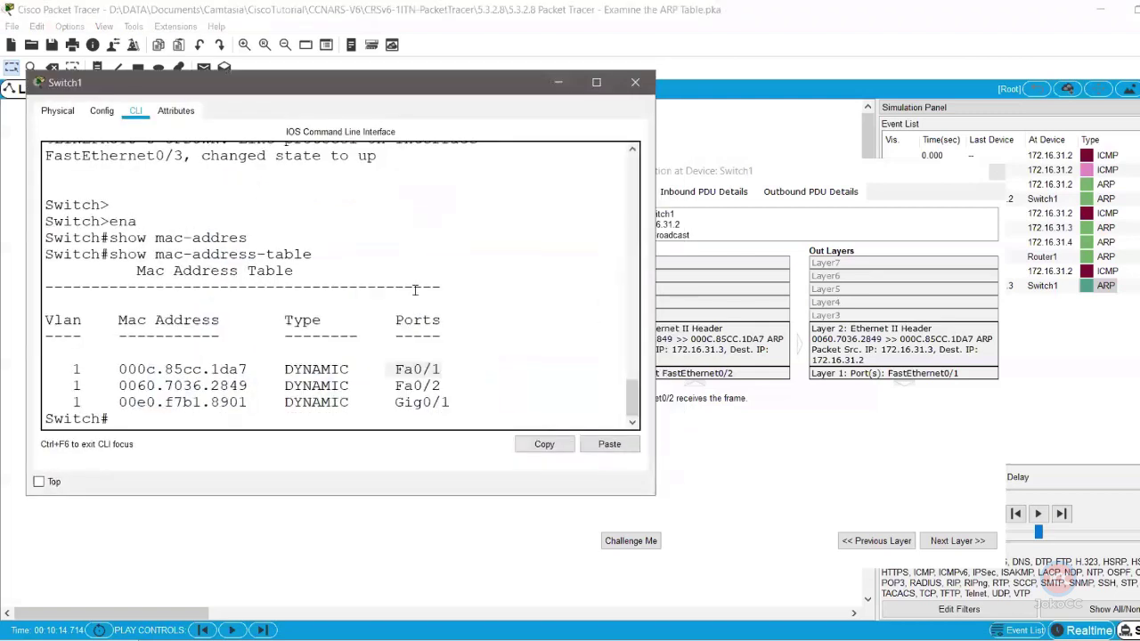
click(773, 178)
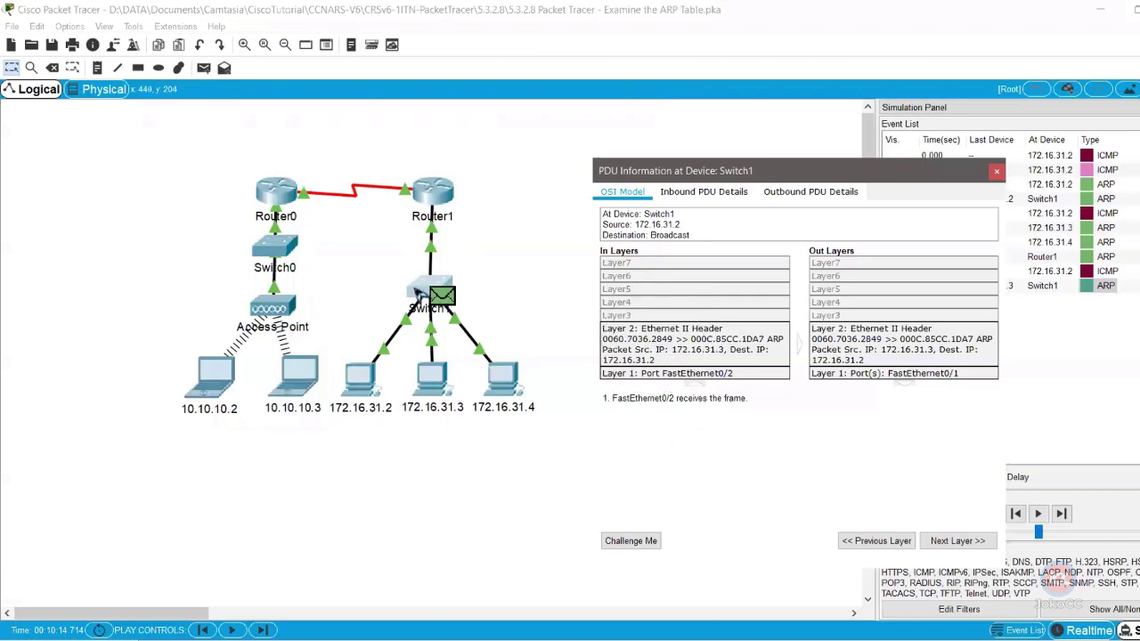
click(437, 287)
drag(202, 385, 273, 381)
drag(393, 385, 447, 384)
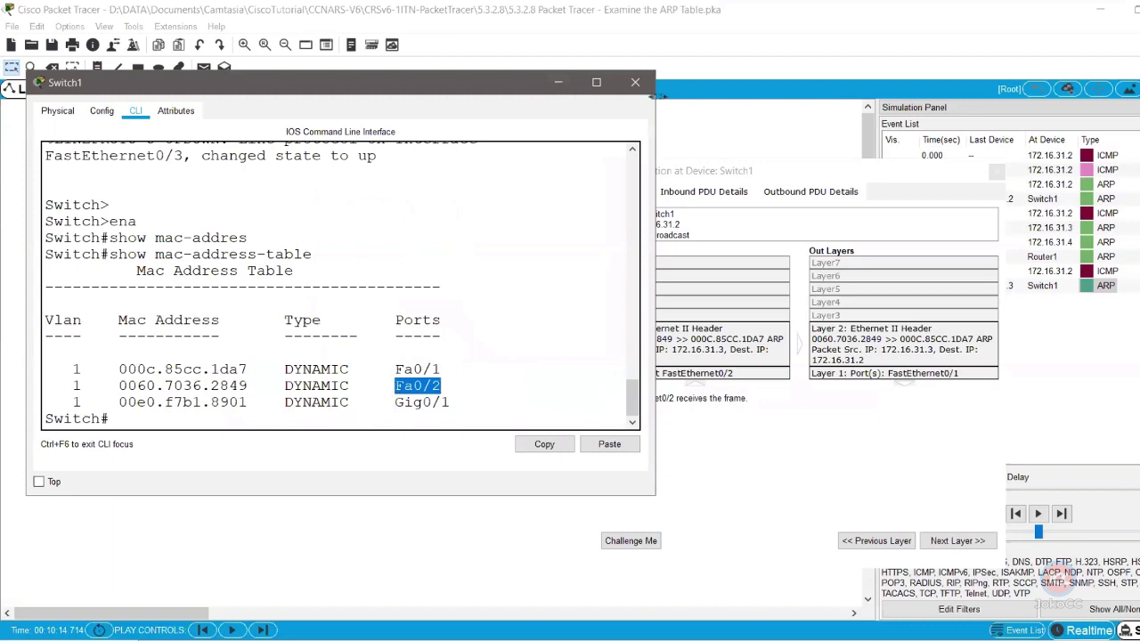
click(558, 82)
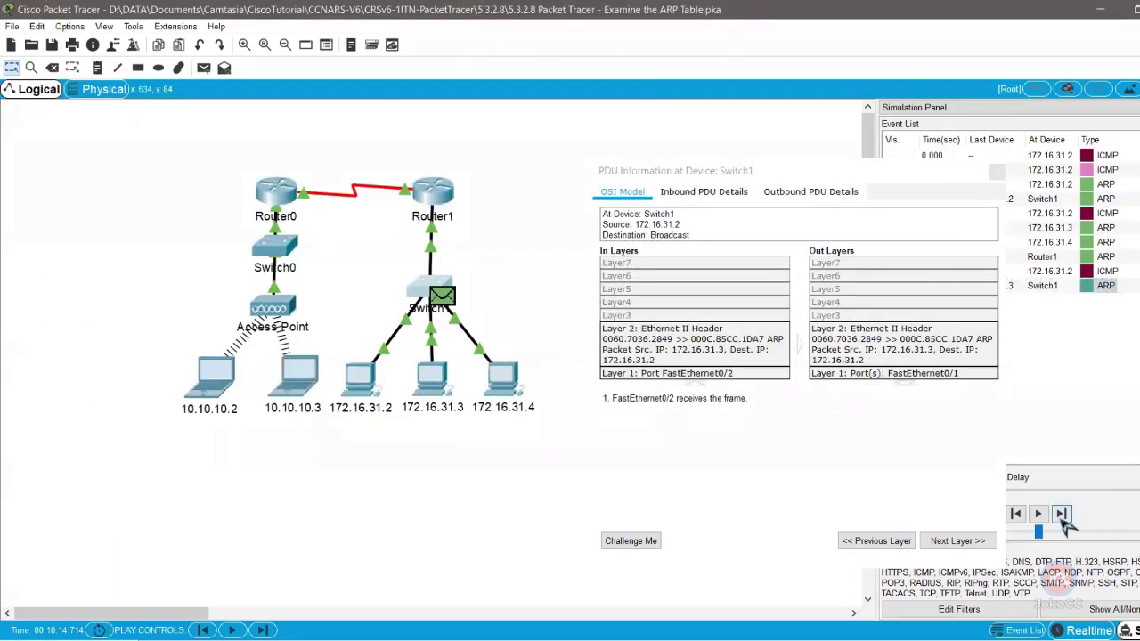
- Deliver the ARP reply to 172.16.31.2, advance the ICMP packet to Switch1, and inspect that ICMP event's OSI model information
click(1062, 519)
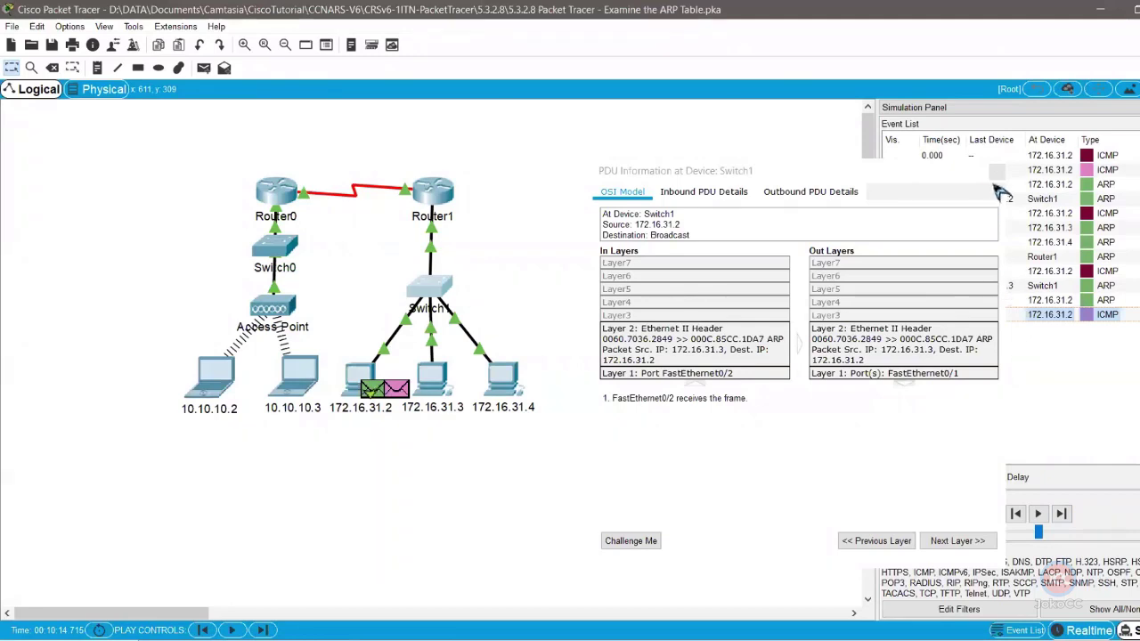
click(996, 171)
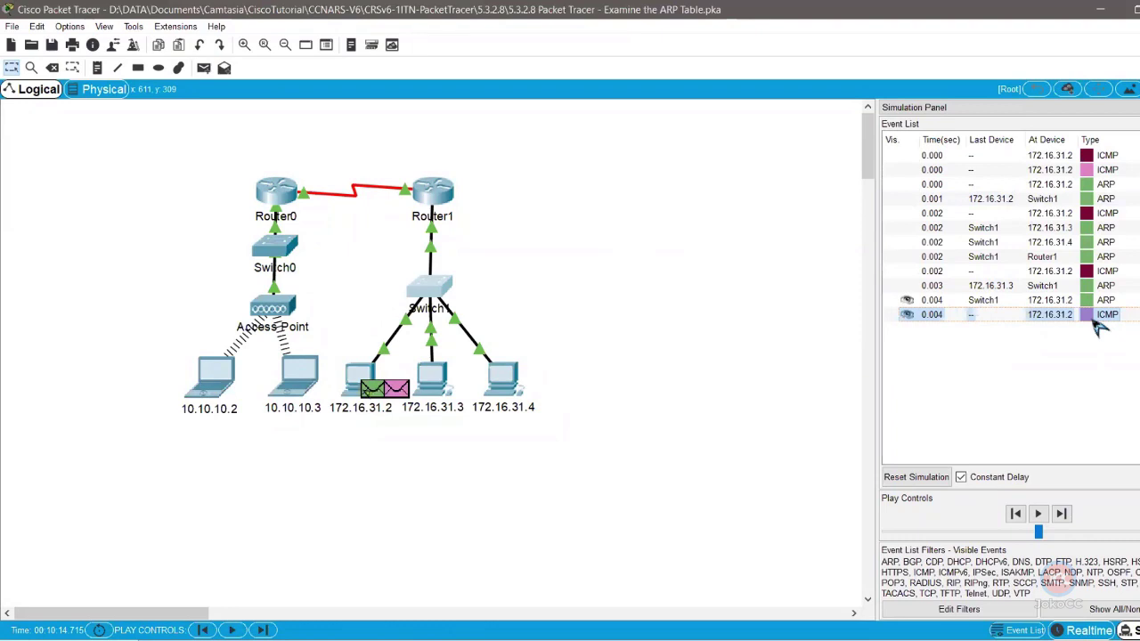
click(1062, 514)
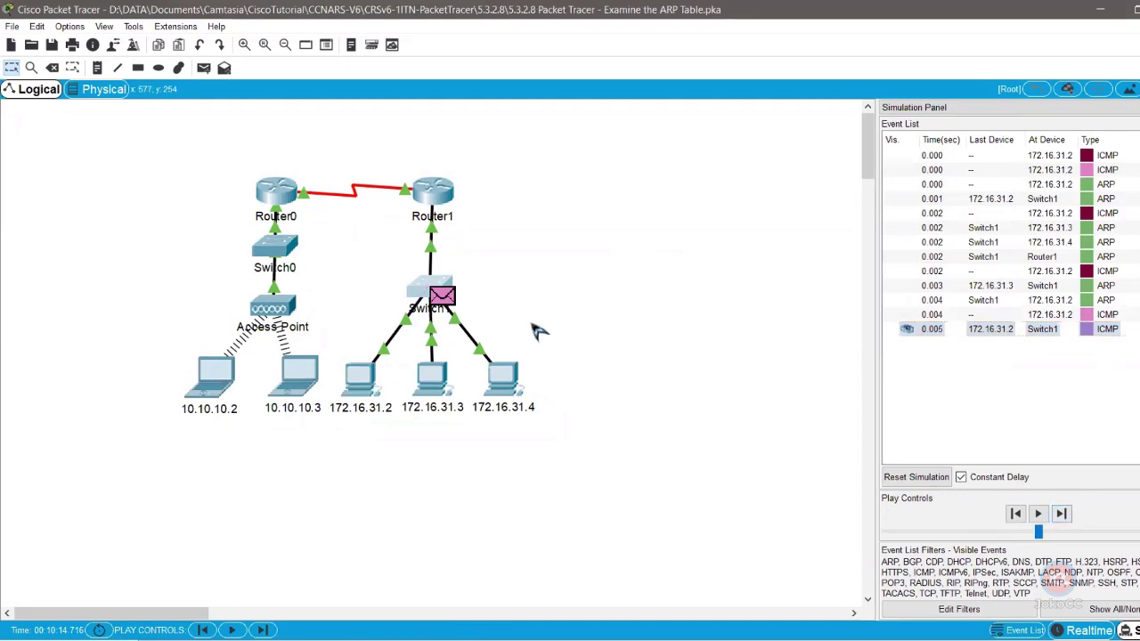
click(1104, 329)
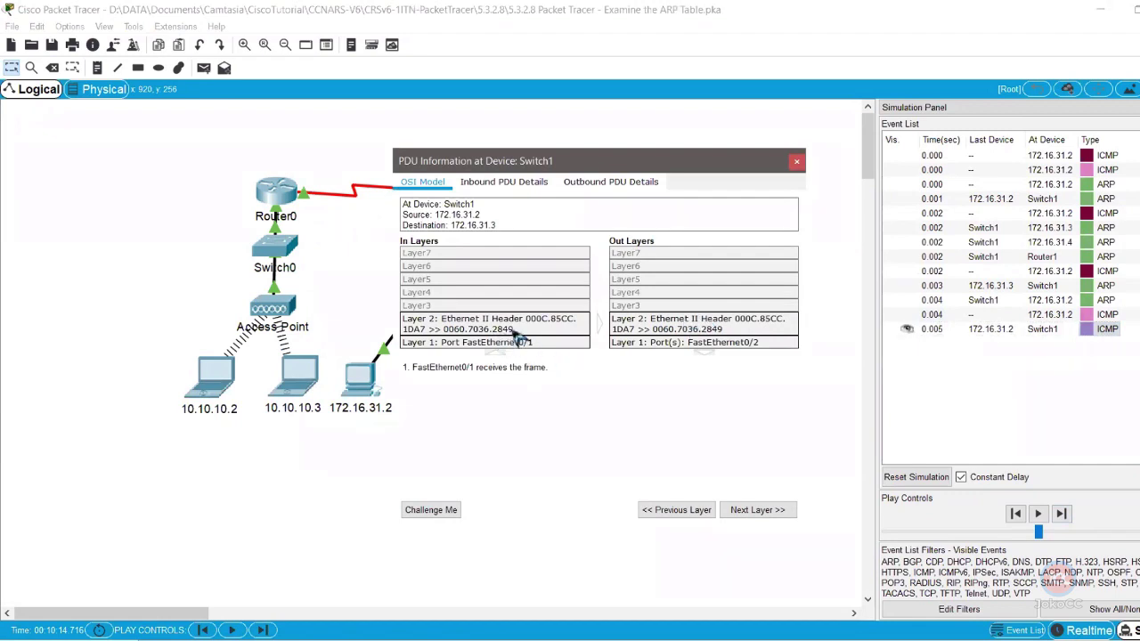
drag(589, 167, 735, 183)
- Match the ICMP frame's destination MAC 0060.7036.2849 to port Fa0/2 in Switch1's MAC table, and minimize the switch window
click(423, 290)
drag(211, 385, 253, 379)
drag(397, 386, 455, 393)
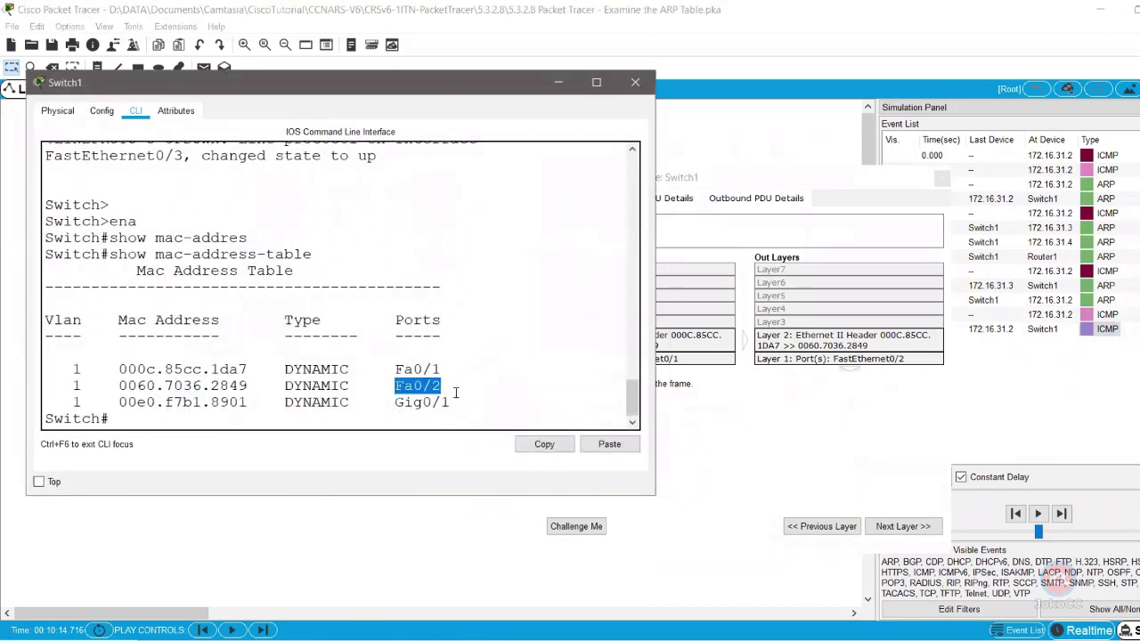
click(559, 82)
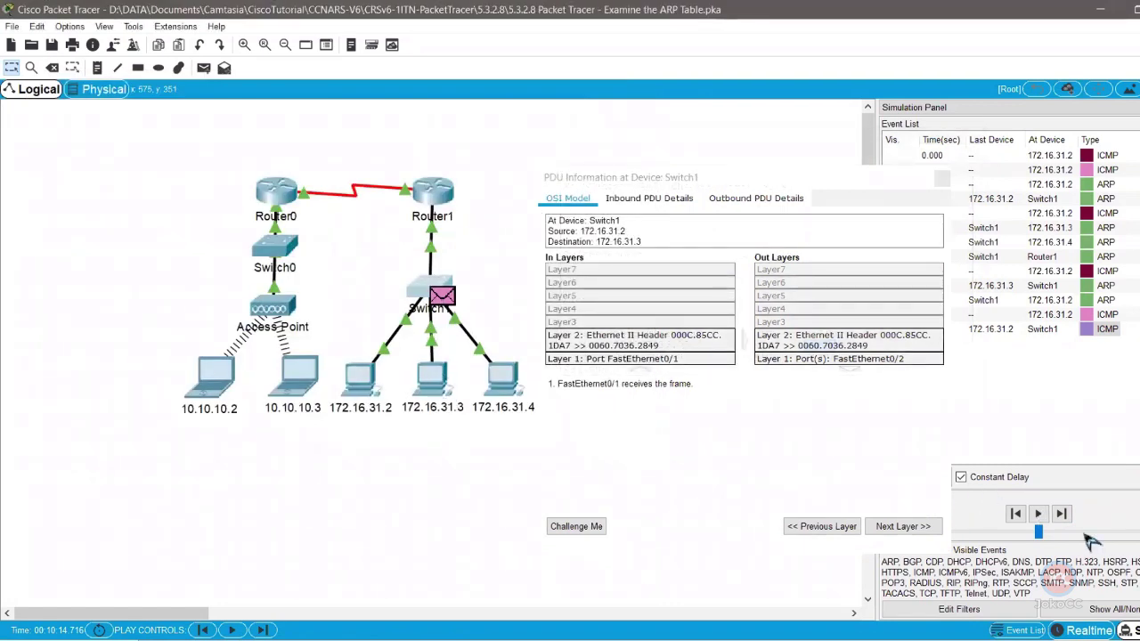
- Step the ICMP packet to 172.16.31.3 and back to 172.16.31.2, and play the remaining ping traffic automatically with the PDU information closed
click(1062, 515)
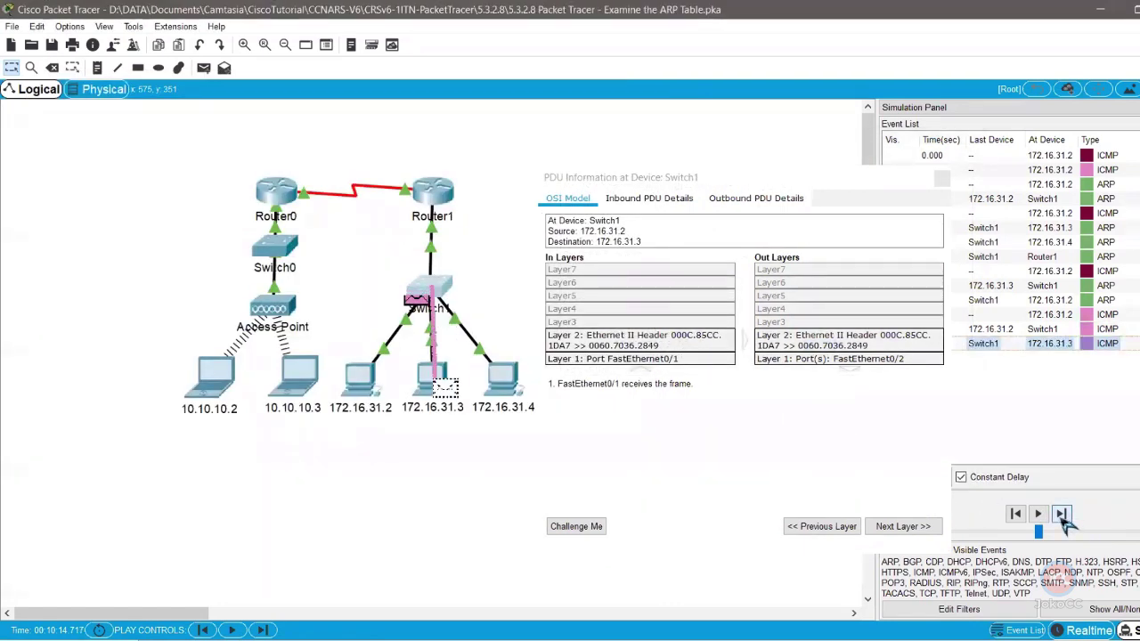
click(1064, 515)
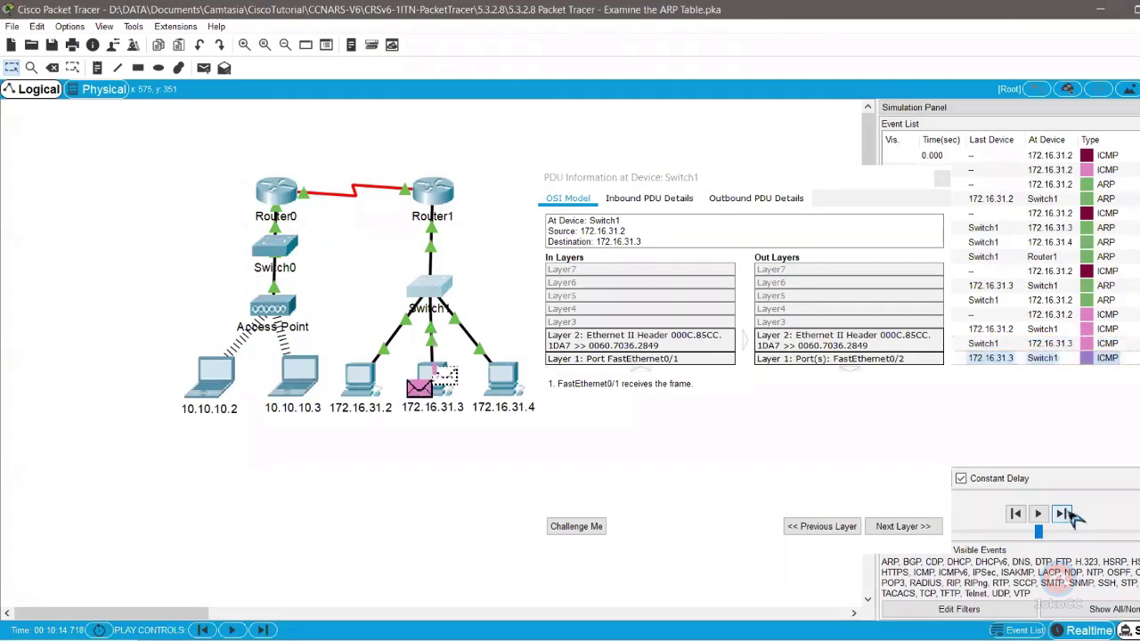
click(1064, 515)
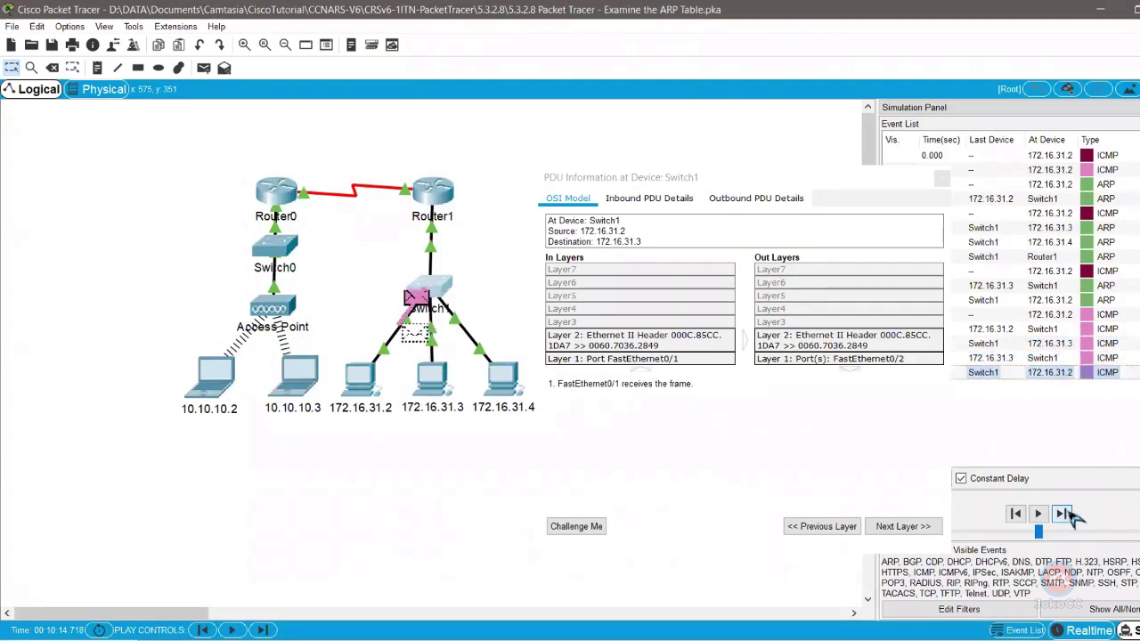
click(1064, 515)
click(1066, 515)
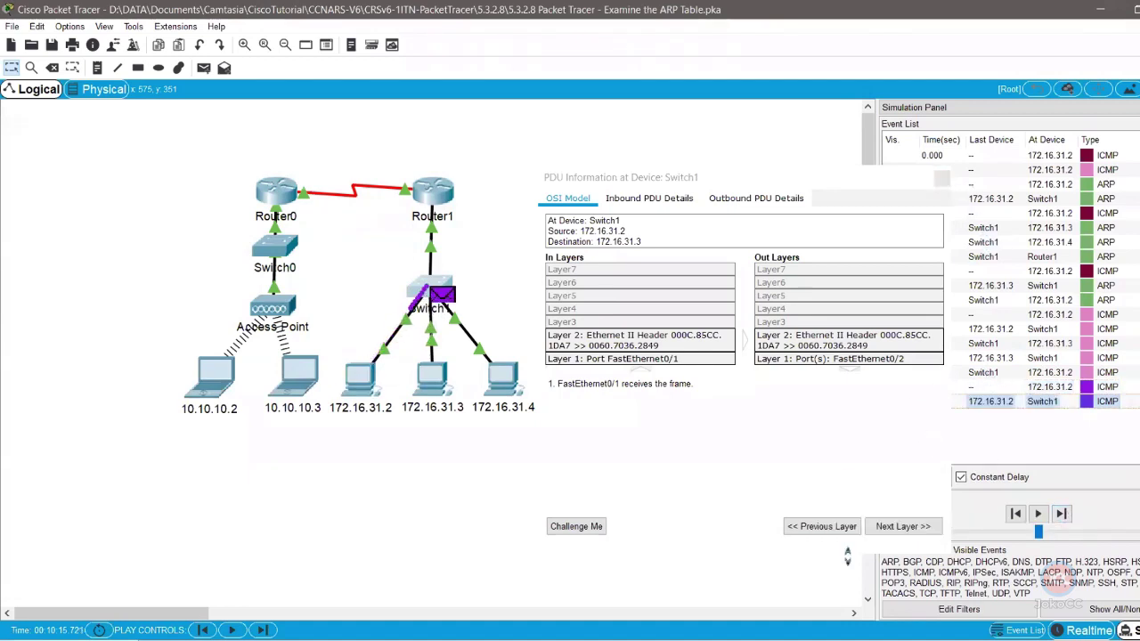
click(942, 178)
click(1037, 520)
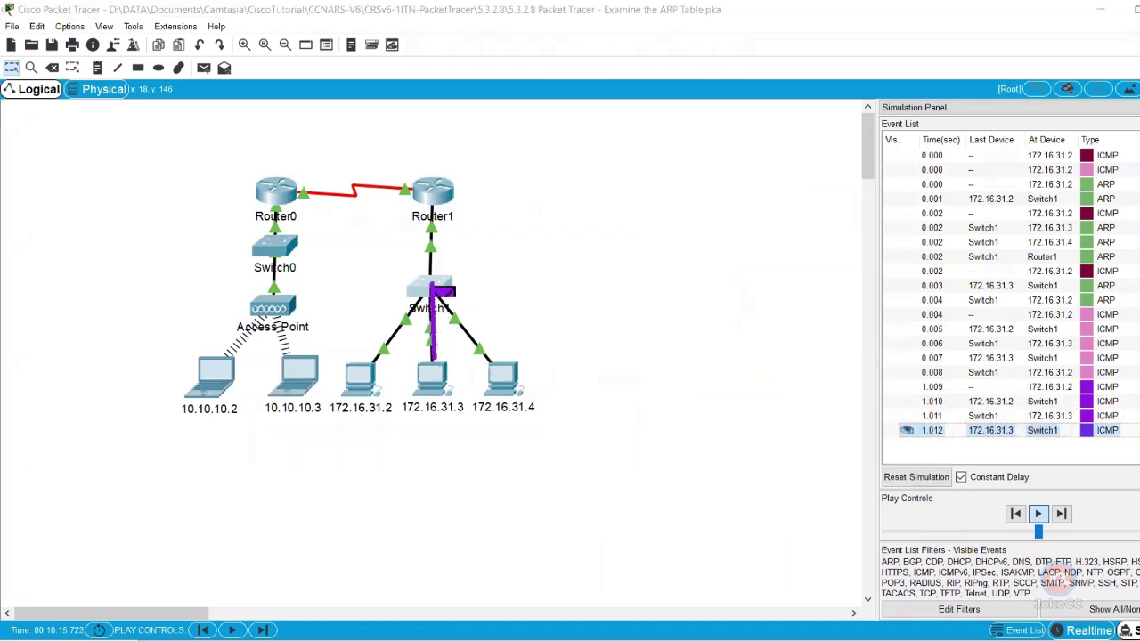
- Switch to the activity PDF and review Part 1 Step 1 items d and e on the destination MAC address and Switch1's PDU copies
key(alt+Tab)
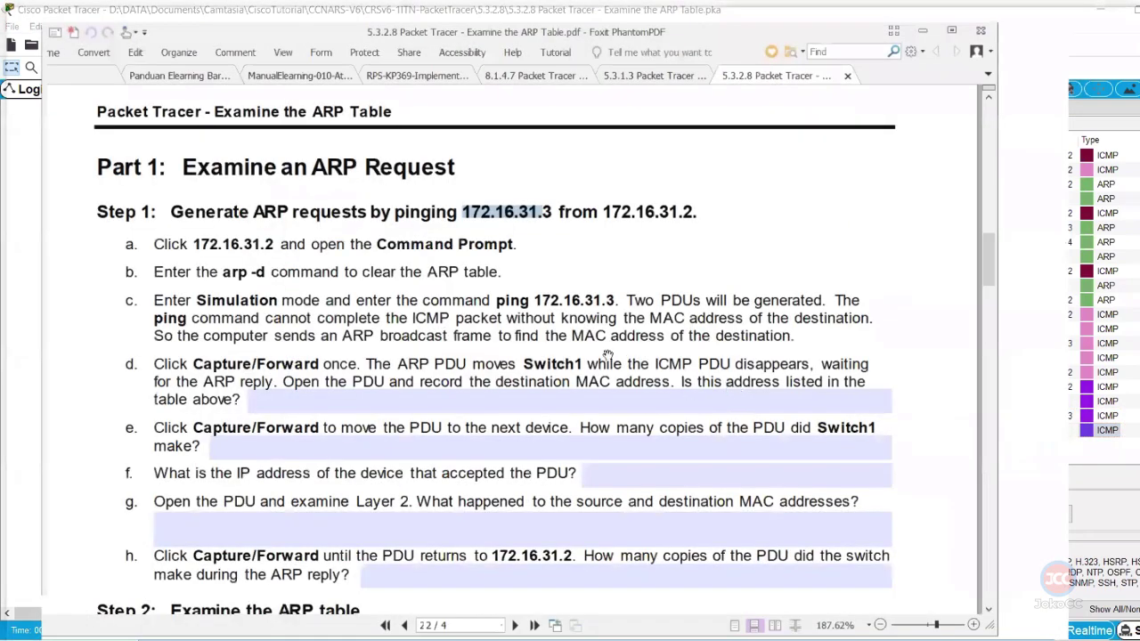
scroll(334, 389, down, 1)
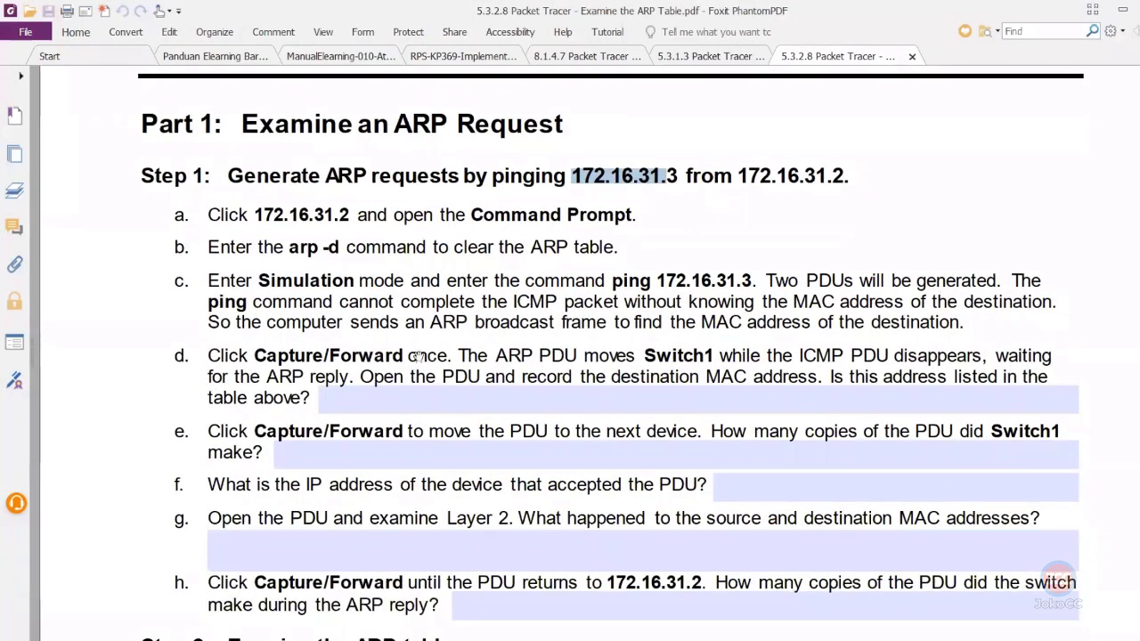
drag(567, 354, 714, 355)
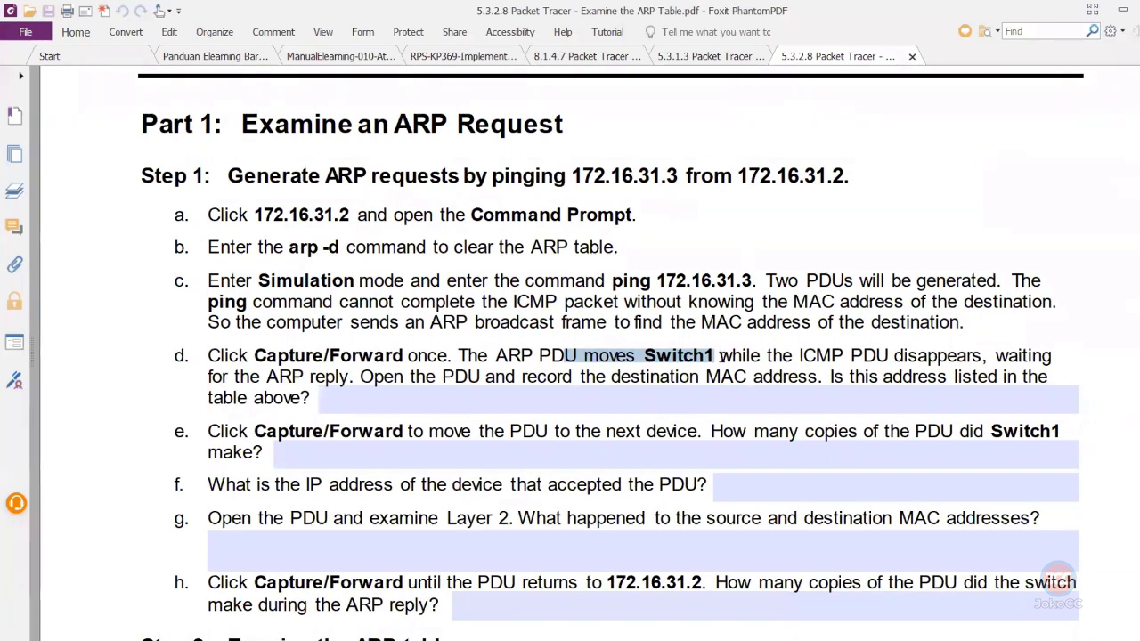
drag(442, 377, 485, 380)
drag(584, 378, 782, 378)
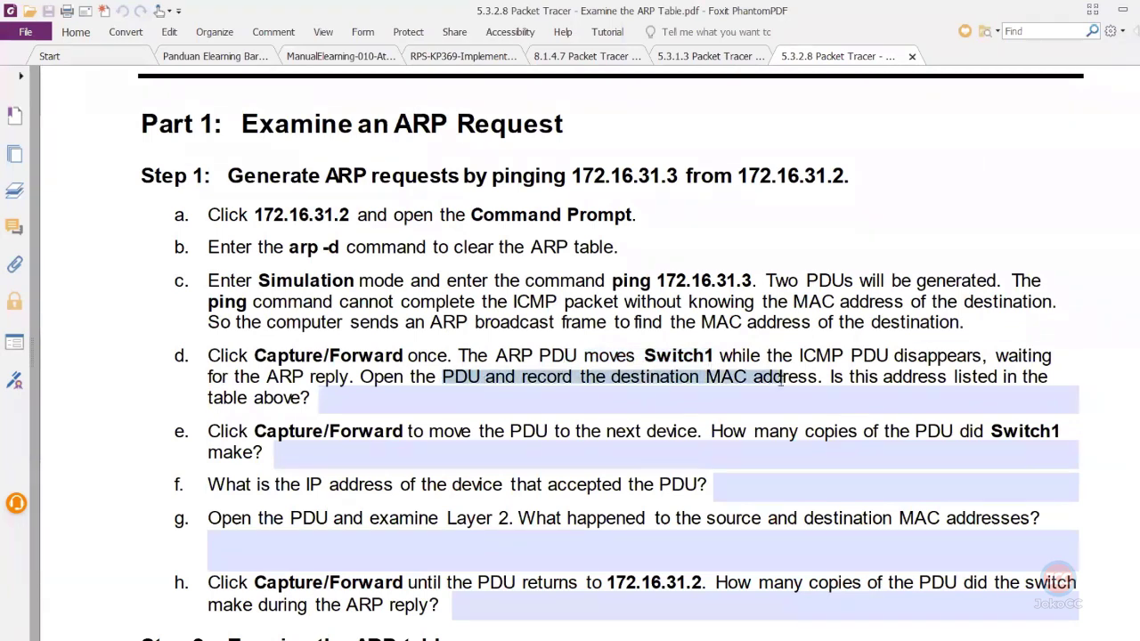
drag(287, 431, 991, 433)
drag(897, 459, 259, 450)
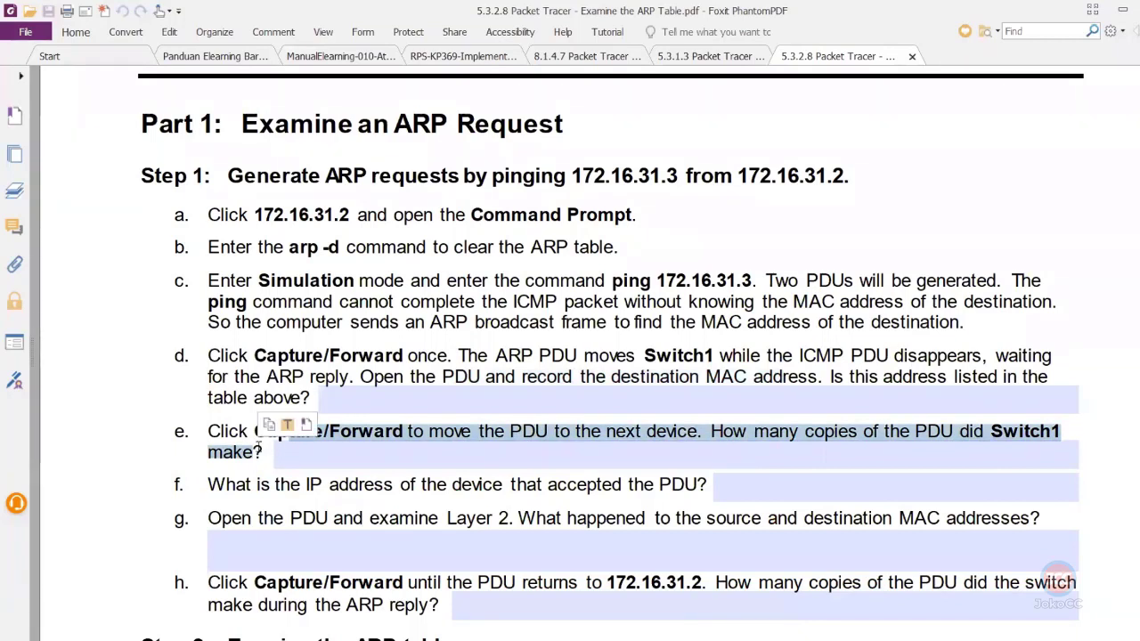
click(305, 459)
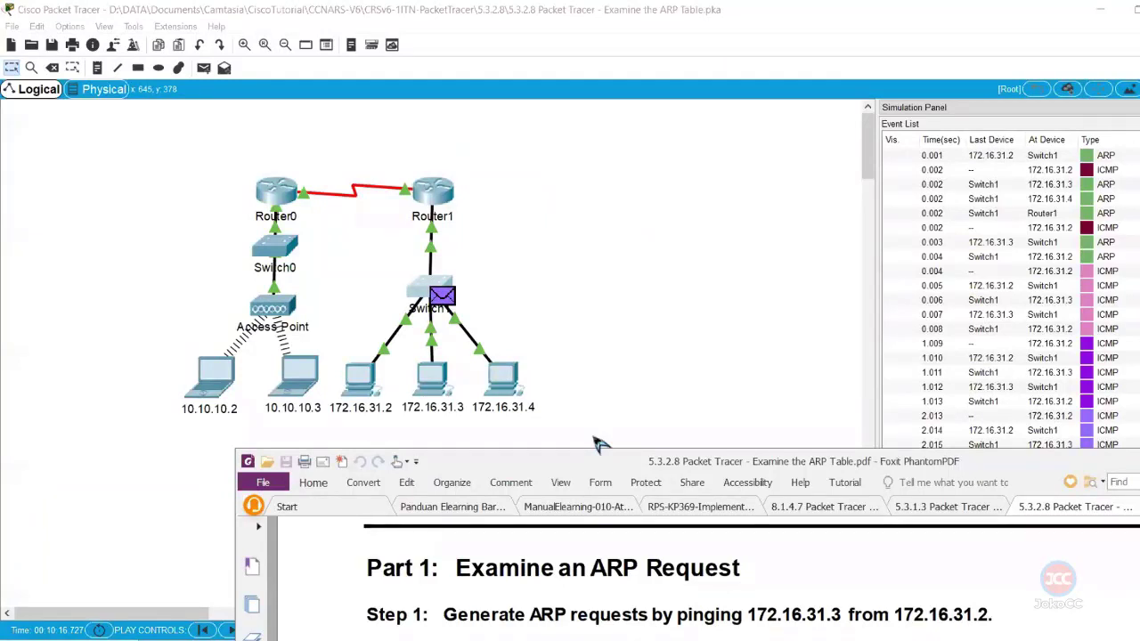
- Move the PDF window up and review Step 1 items g and h and the Step 2 instructions for examining the ARP table
drag(599, 462, 465, 38)
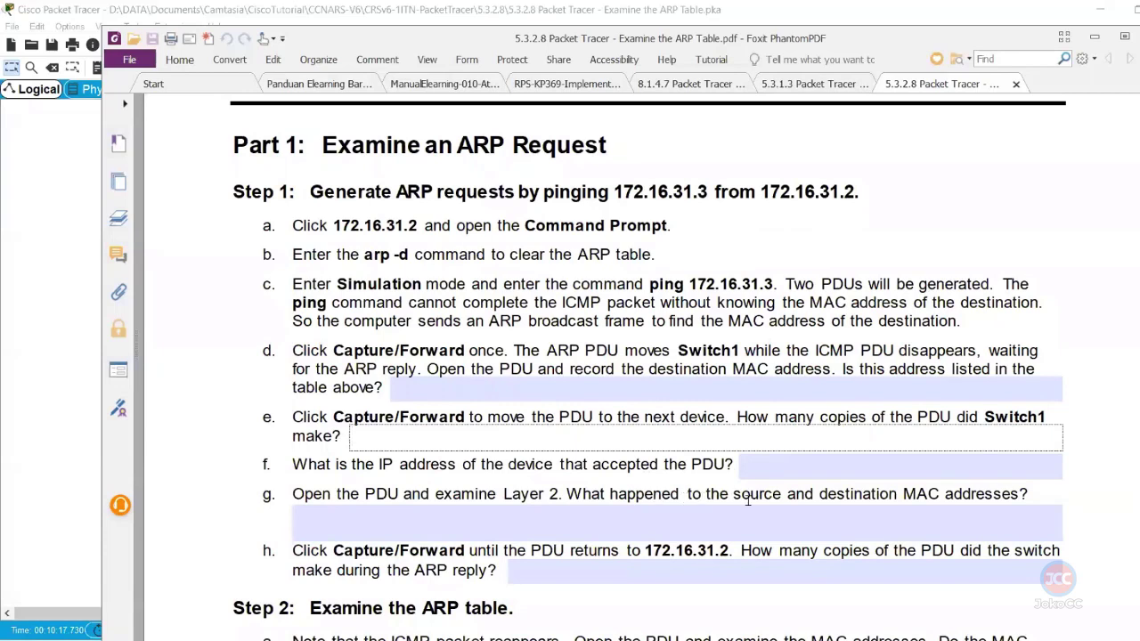
drag(763, 496, 1048, 496)
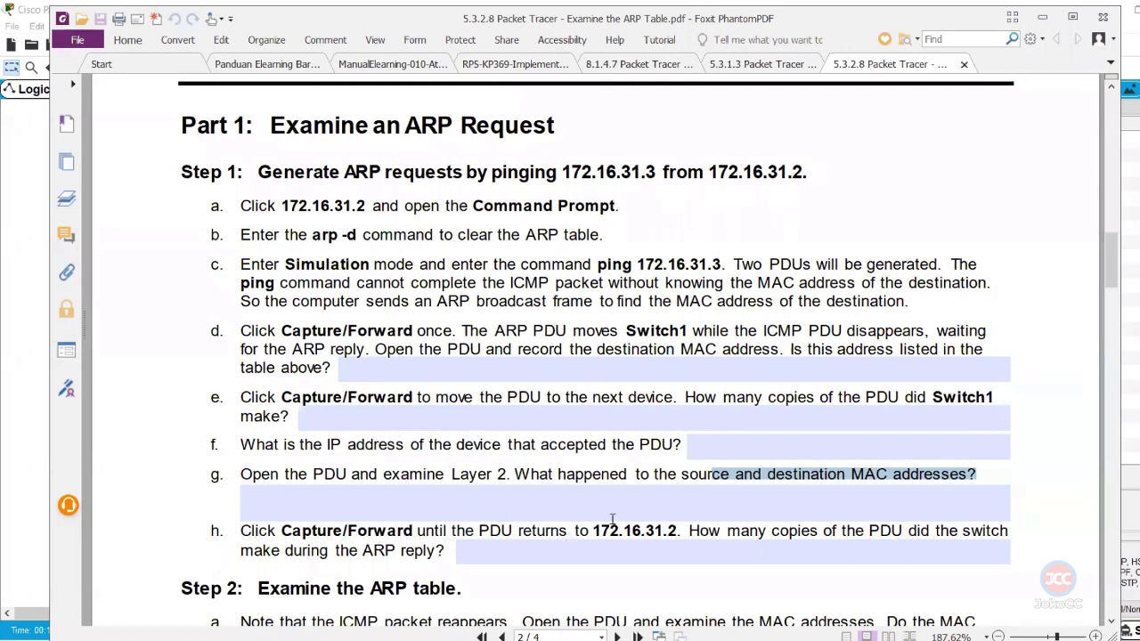
drag(744, 531, 980, 531)
drag(317, 532, 446, 552)
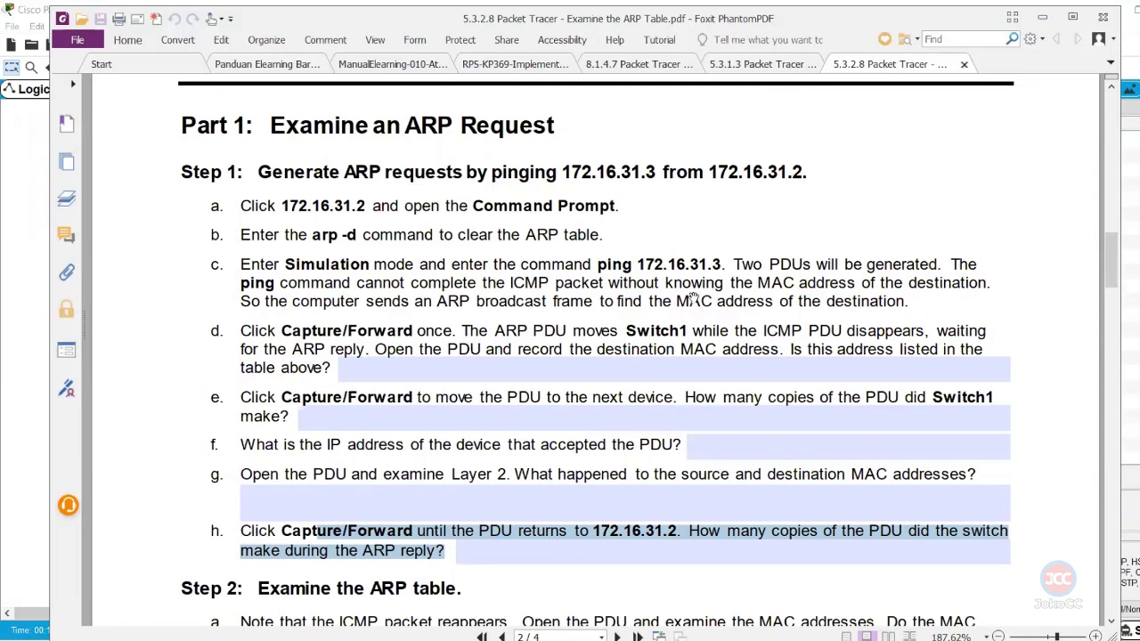
scroll(670, 452, down, 3)
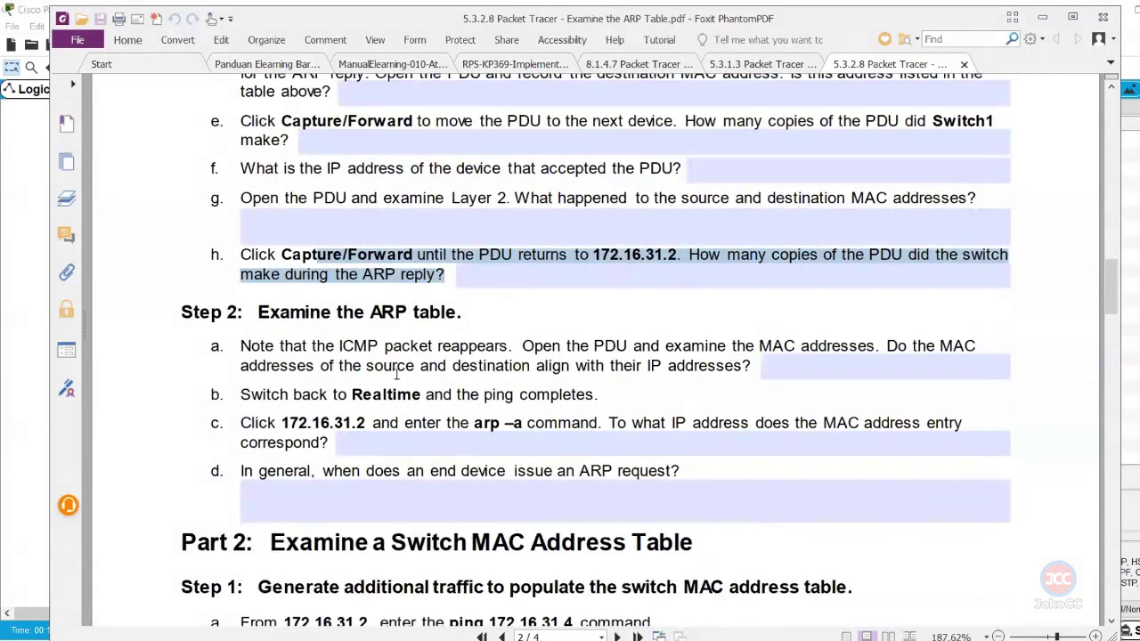
scroll(395, 374, down, 1)
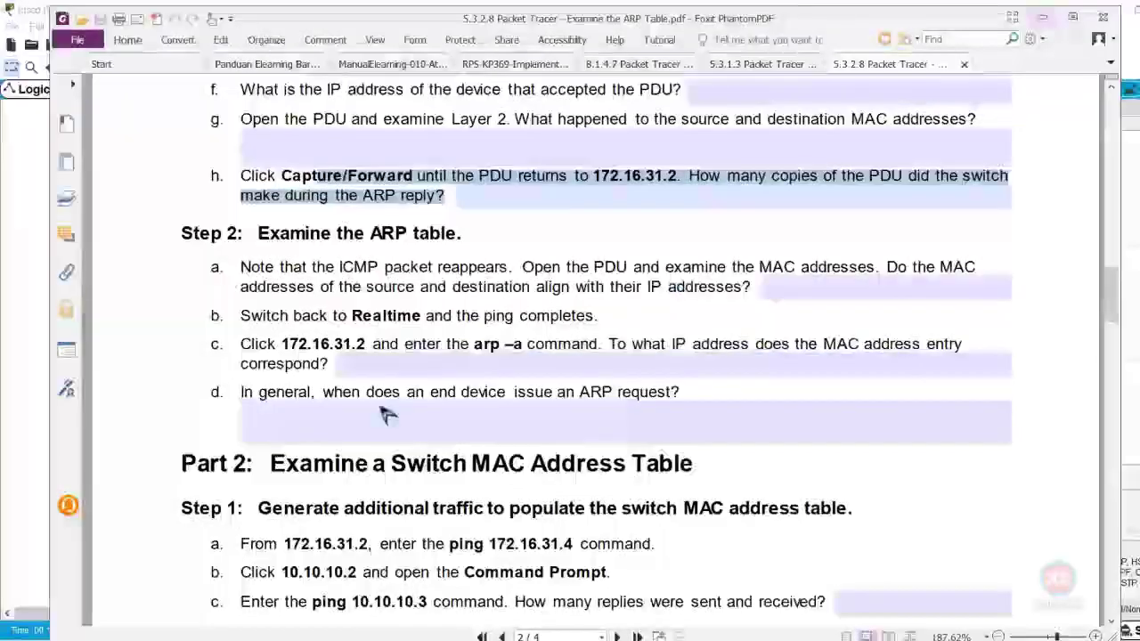
- Run arp -a in 172.16.31.2's Command Prompt and compare the listed IP and physical addresses with the topology
key(alt+Tab)
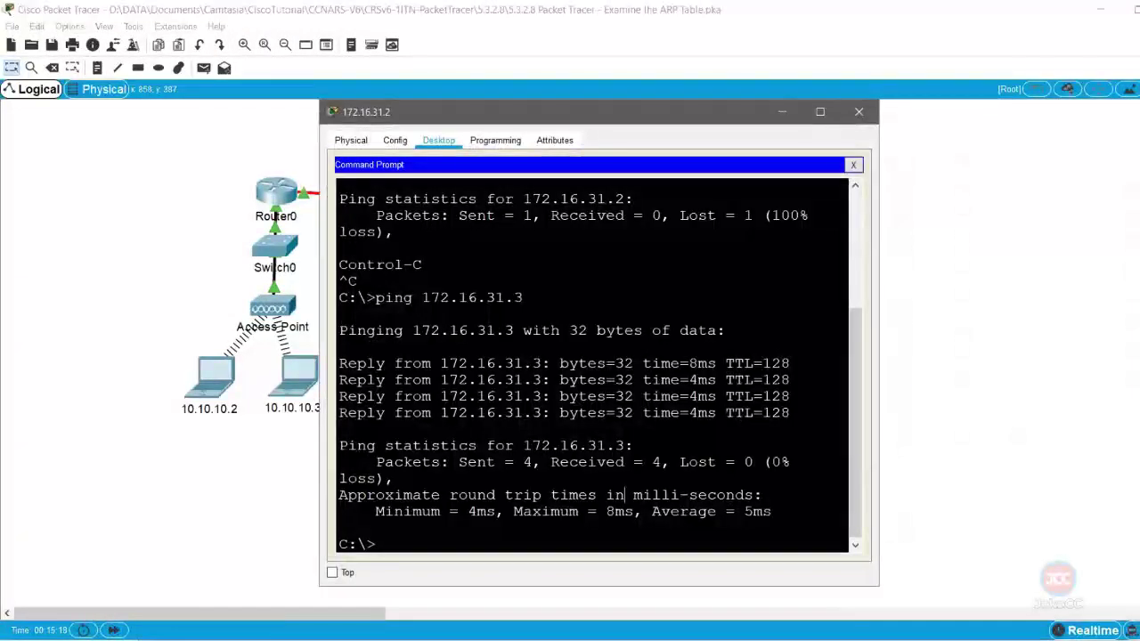
text(arp -d)
key(Return)
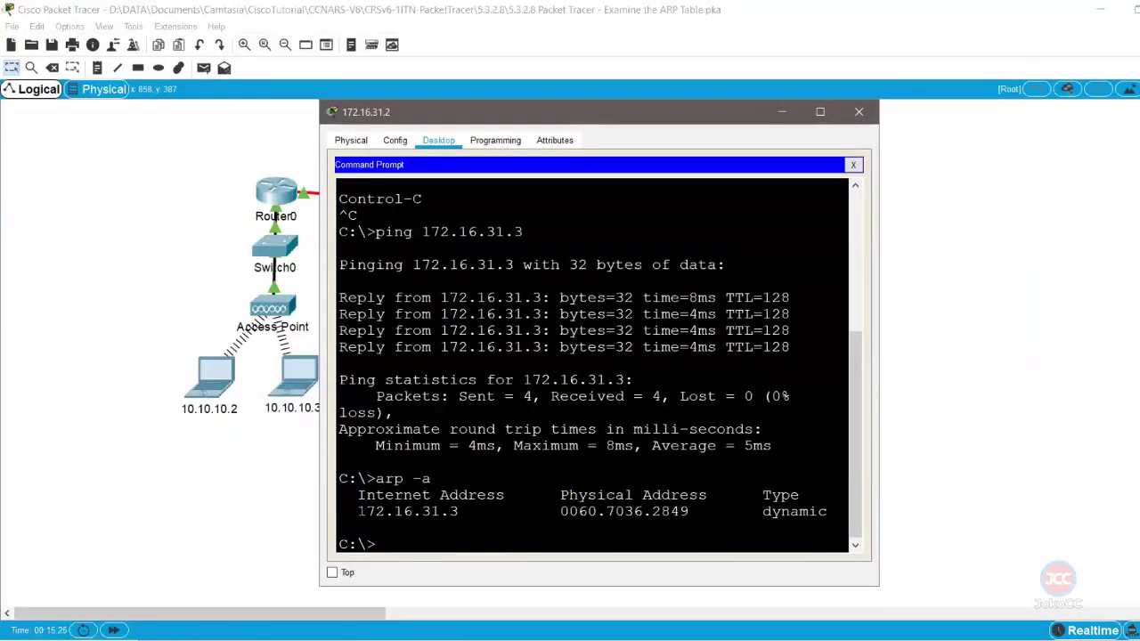
drag(357, 511, 460, 511)
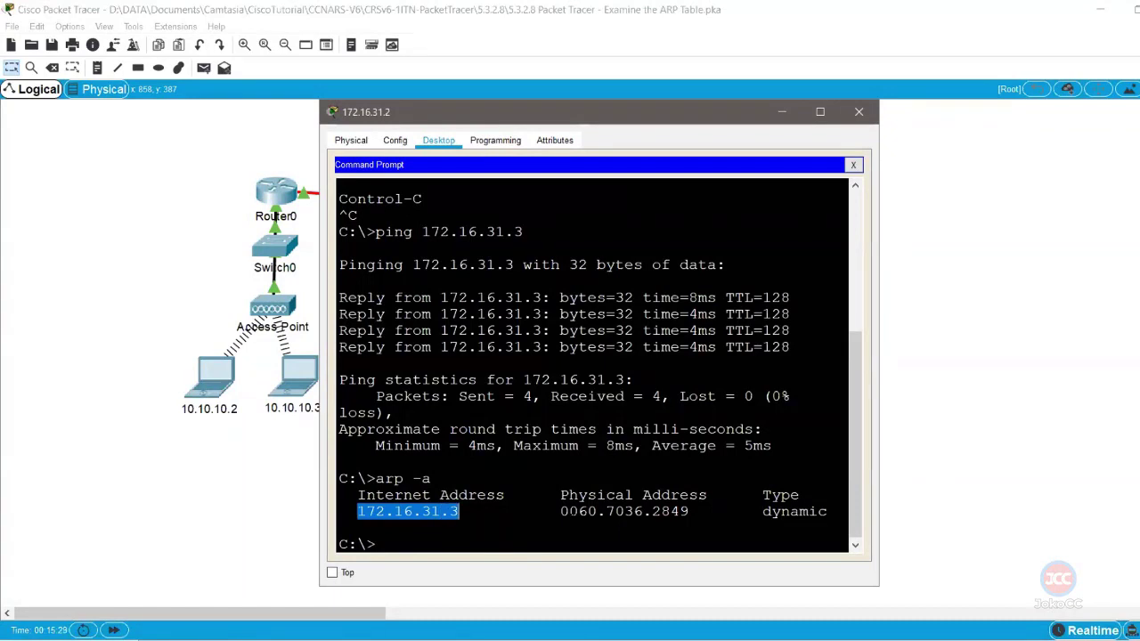
drag(561, 511, 689, 511)
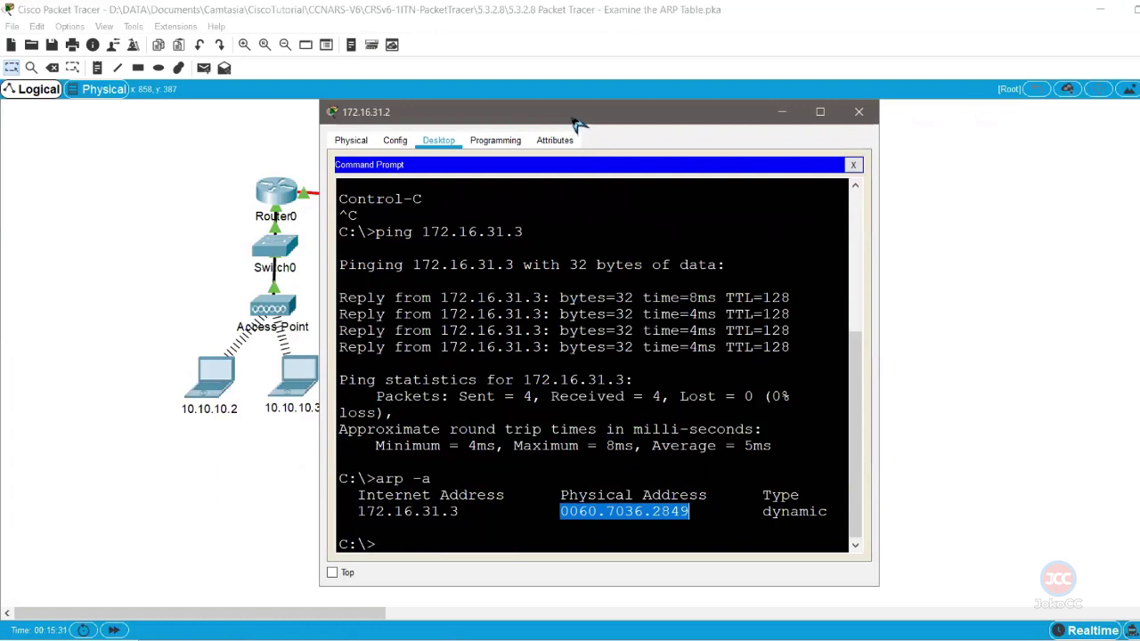
drag(575, 123, 785, 122)
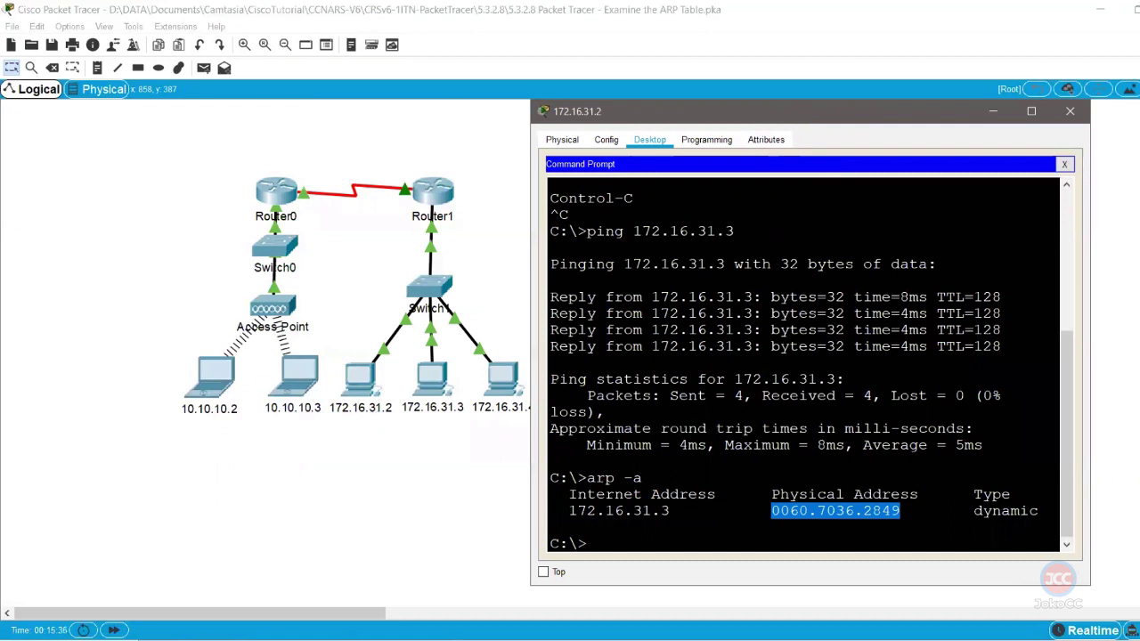
click(819, 510)
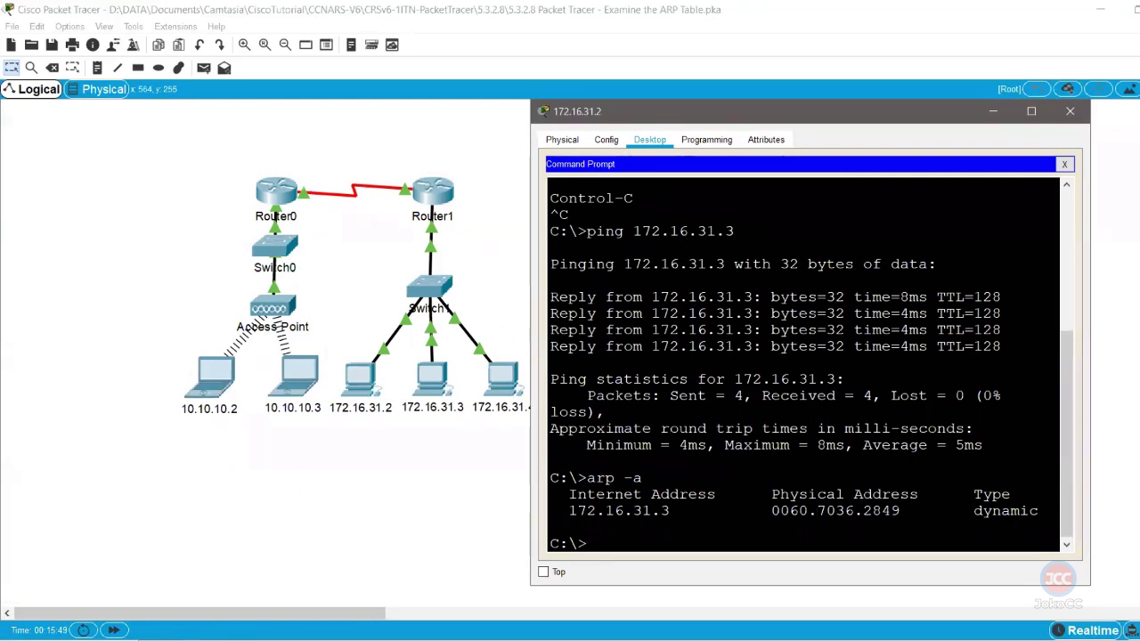
- Return to the activity PDF and read Part 2 on generating additional traffic to populate the switch MAC address table
key(alt+Tab)
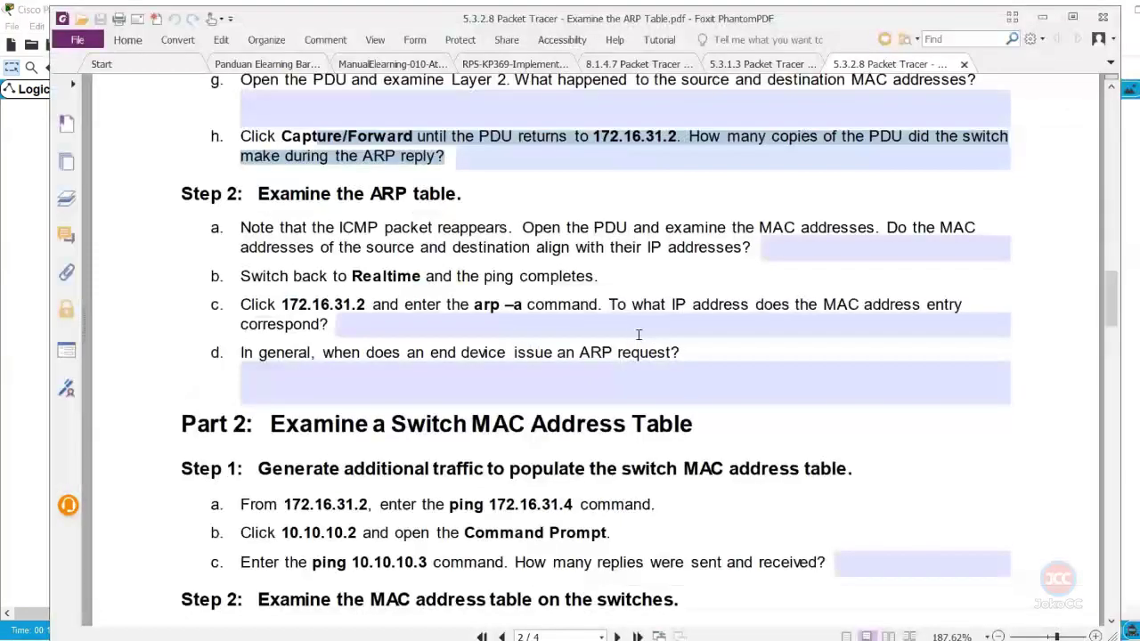
scroll(642, 334, down, 5)
drag(295, 100, 704, 117)
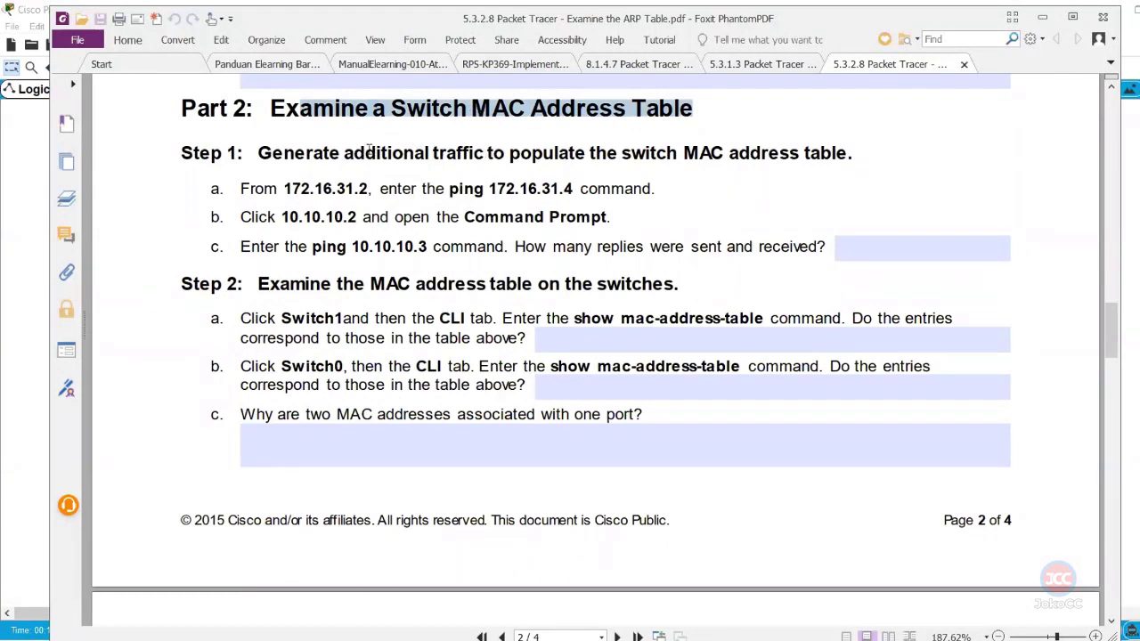
drag(486, 155, 820, 153)
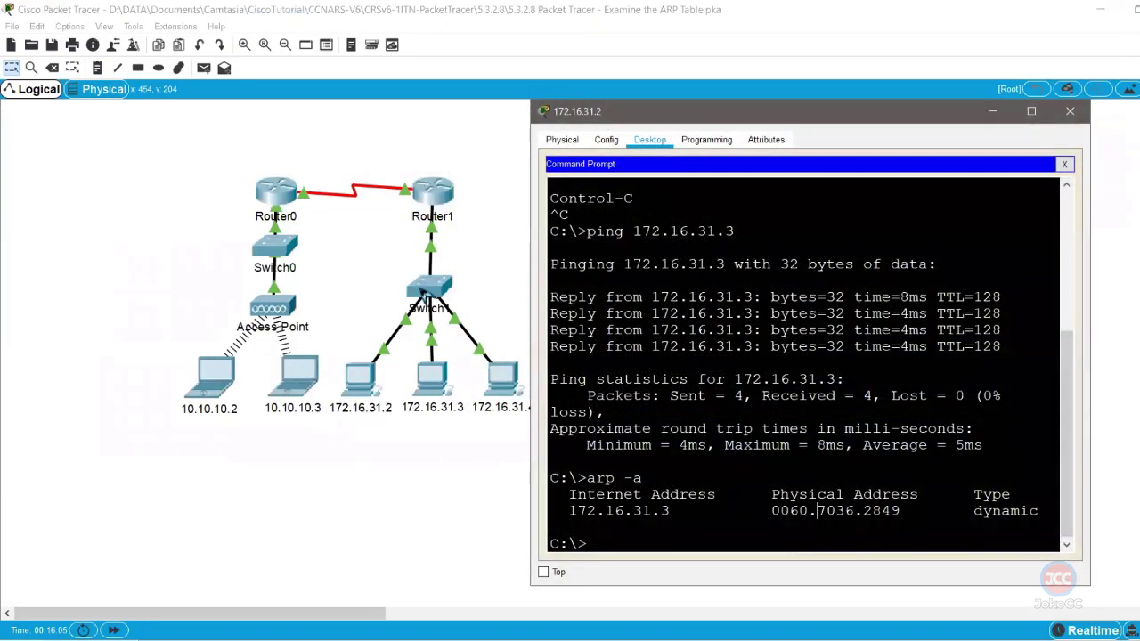
- Open Switch1's CLI beside the topology and examine its MAC address table entries for ports Fa0/1, Fa0/2 and Gig0/1
click(427, 294)
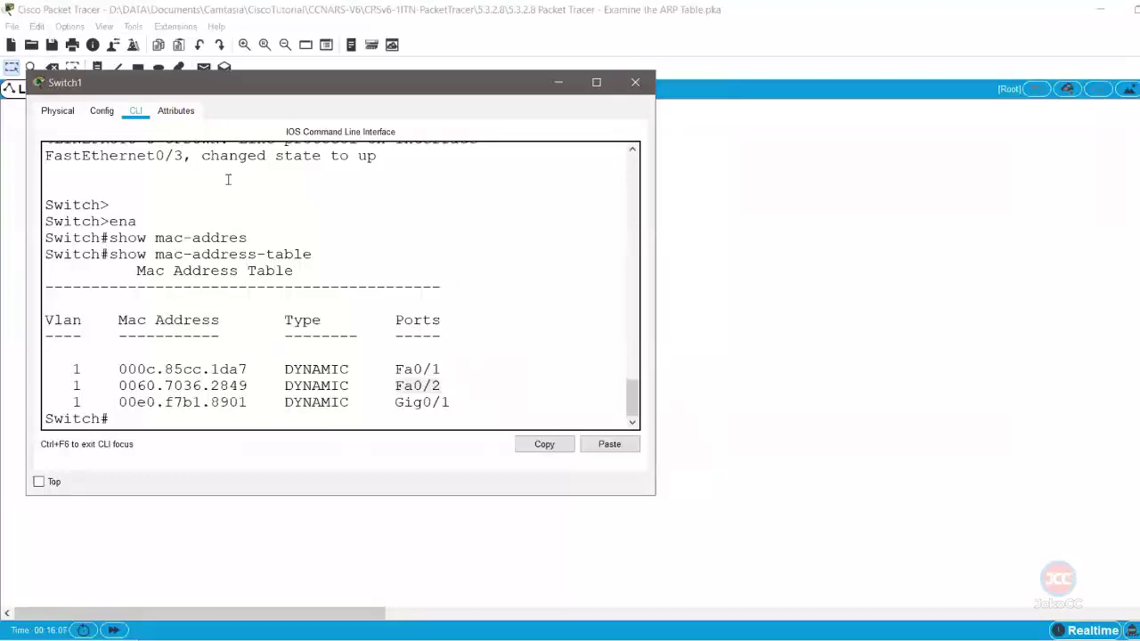
drag(108, 369, 463, 401)
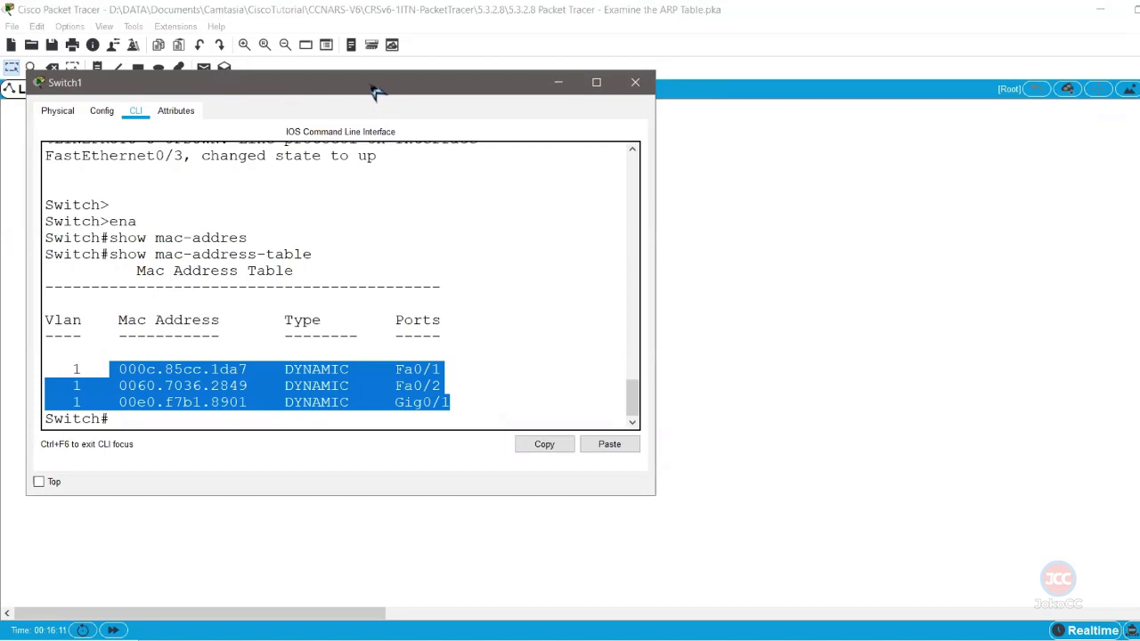
drag(378, 89, 921, 128)
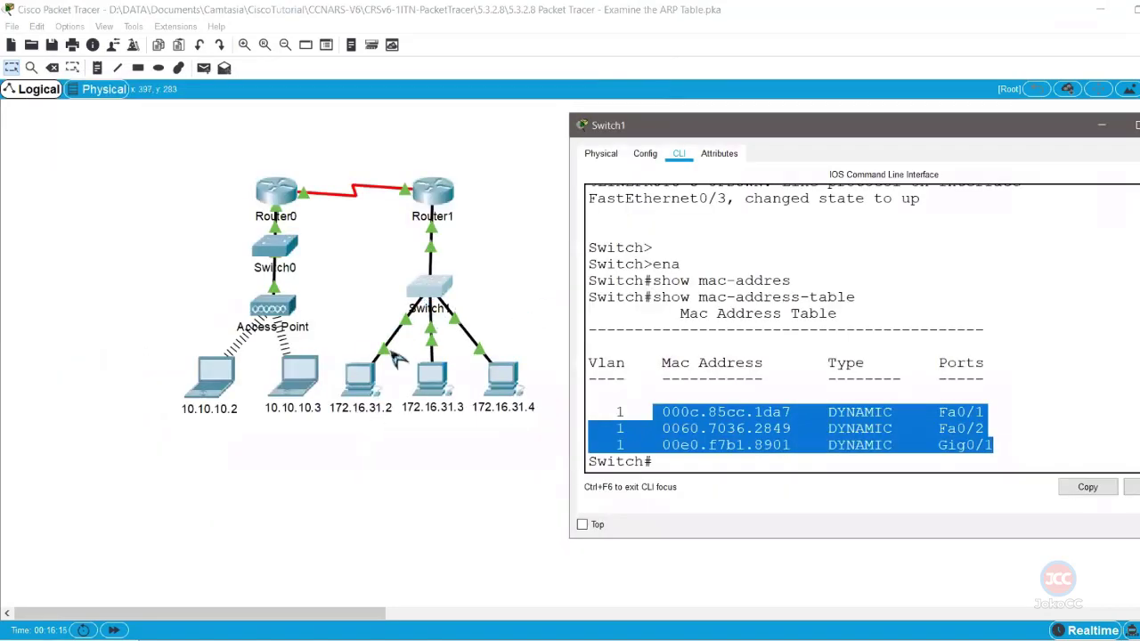
click(806, 435)
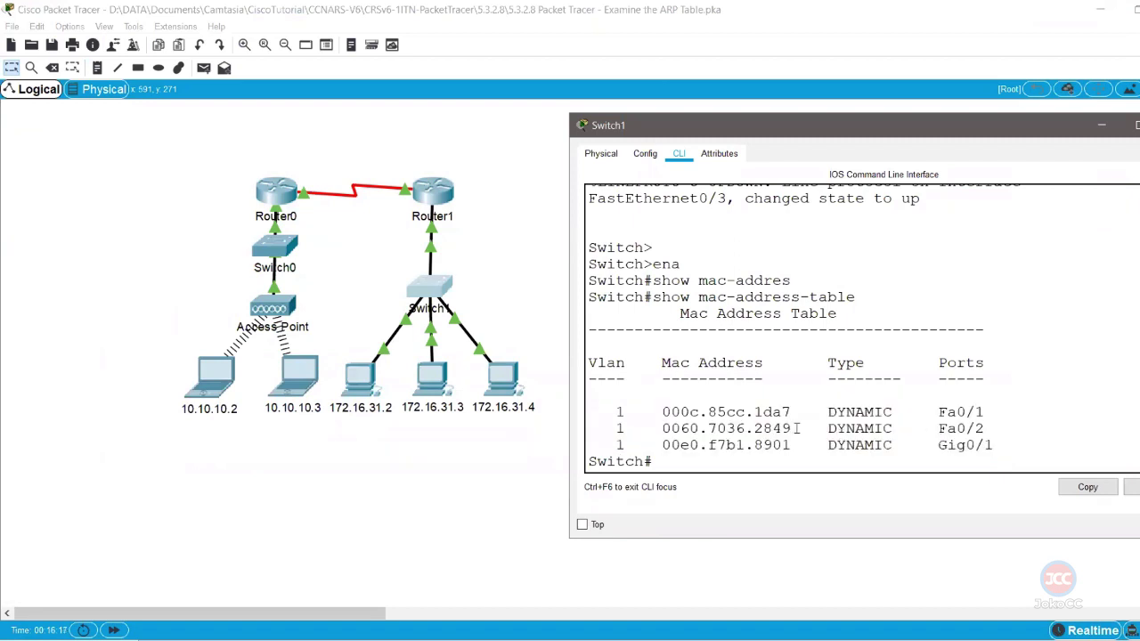
drag(794, 428, 656, 425)
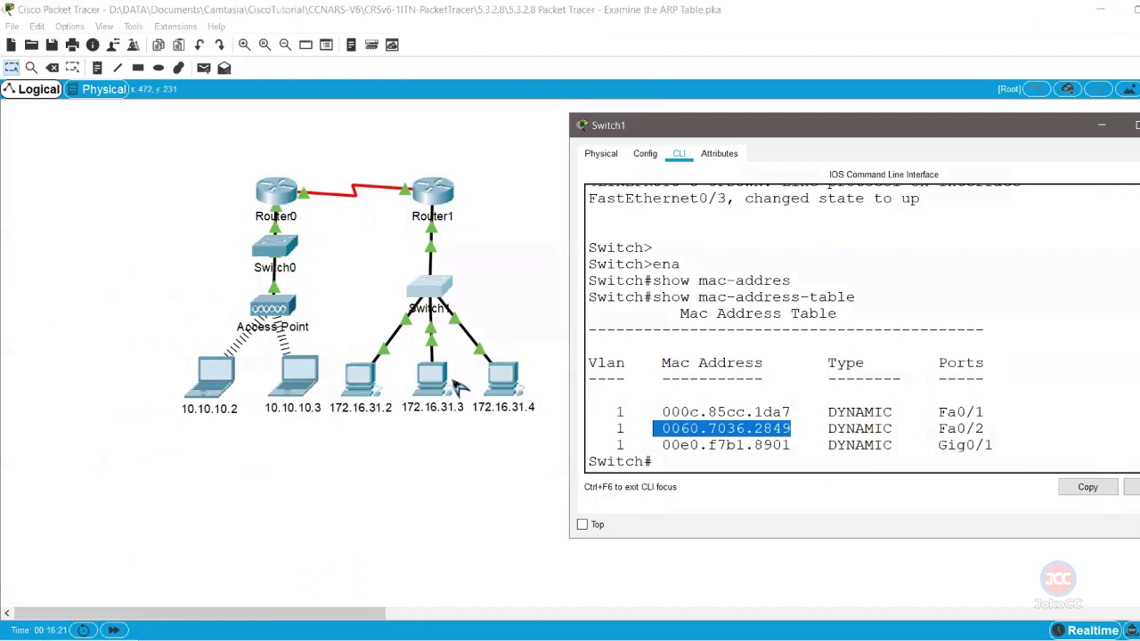
drag(928, 444, 1017, 456)
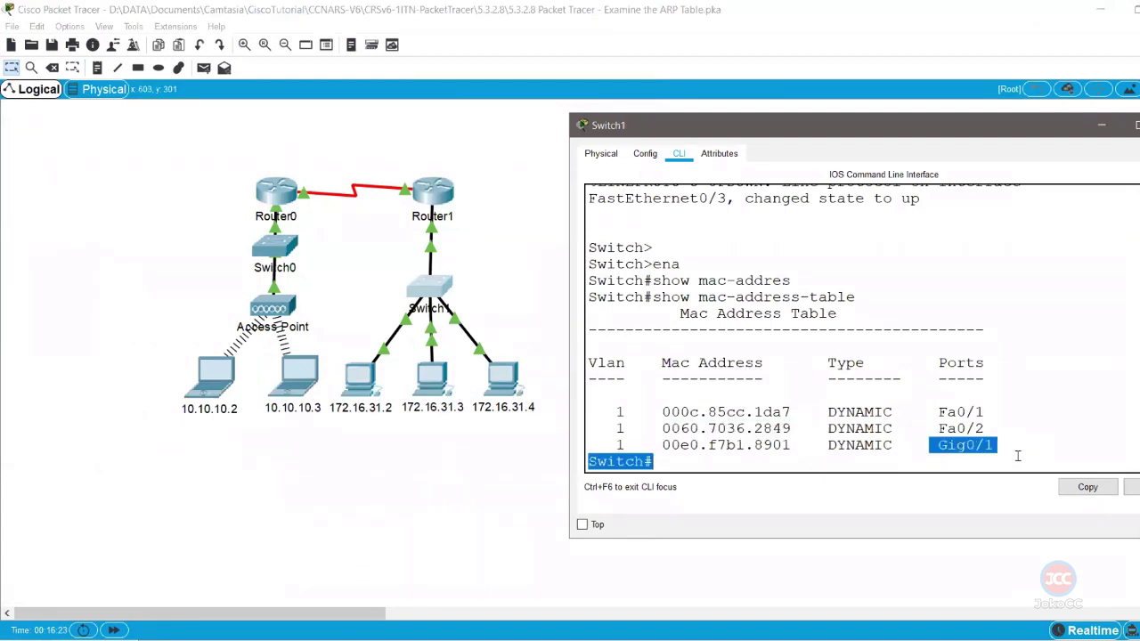
drag(790, 444, 725, 444)
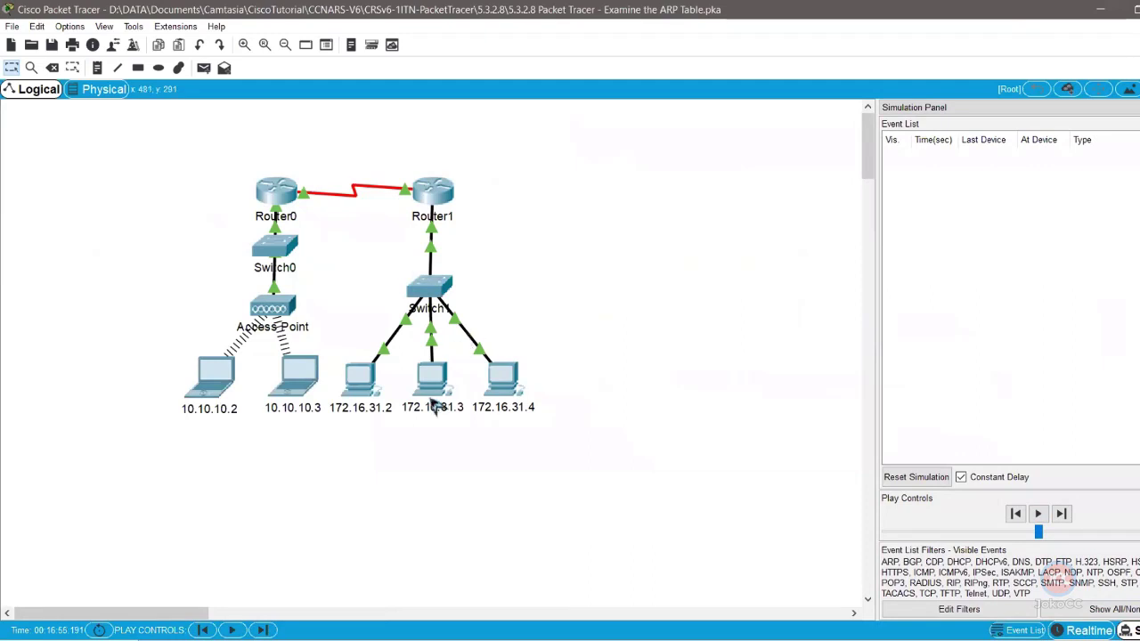
- Issue ping 172.16.31.4 from 172.16.31.2's Command Prompt and close the PC's window
click(362, 383)
key(Up)
key(Up)
key(BackSpace)
text(4)
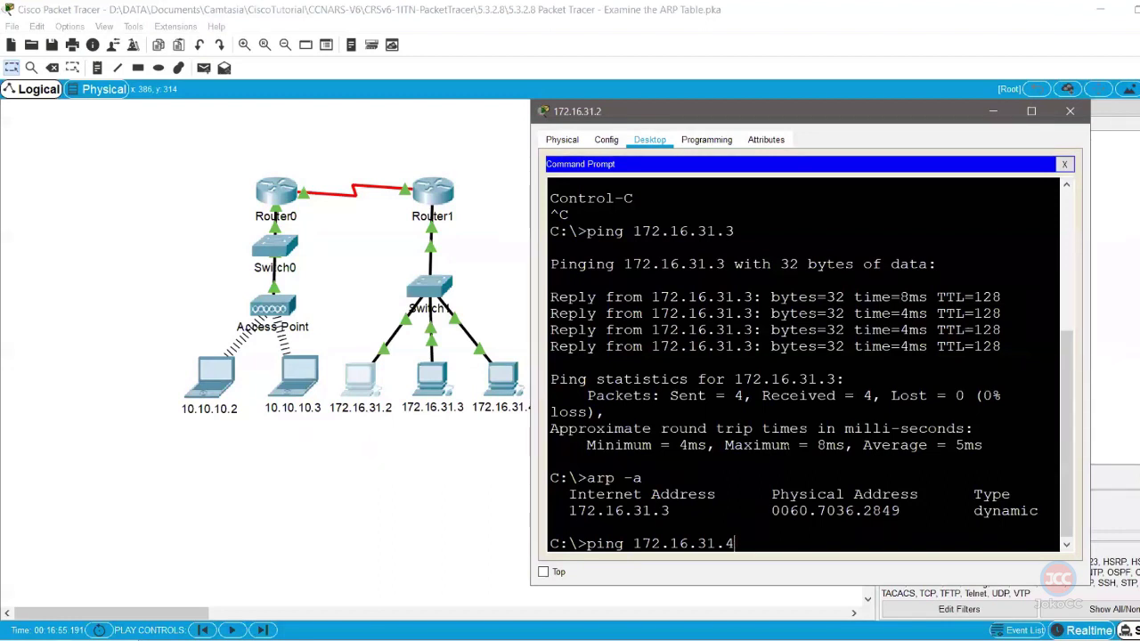
key(Return)
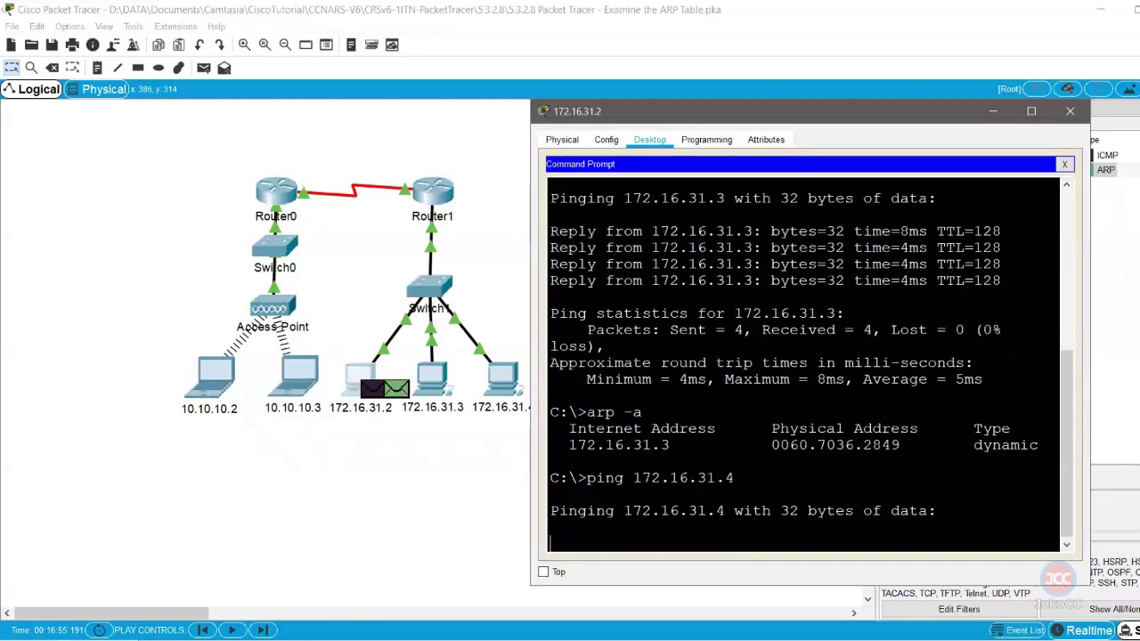
click(1070, 111)
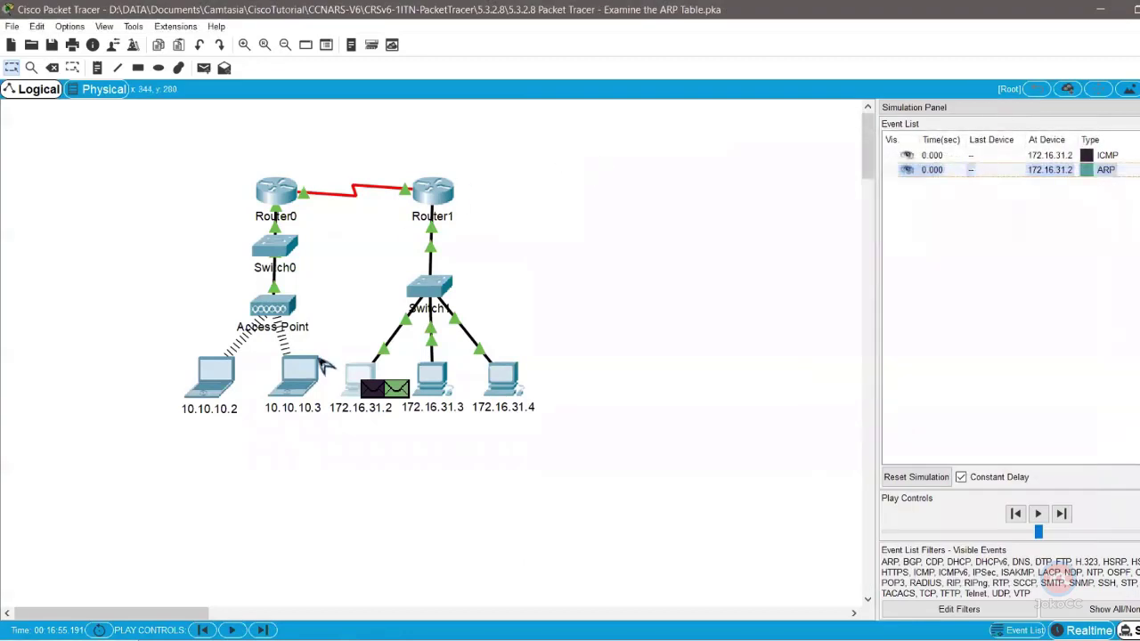
- Advance the simulation one event so the ARP request reaches Switch1, and check the Fa0/1 entry in its MAC address table
click(1062, 514)
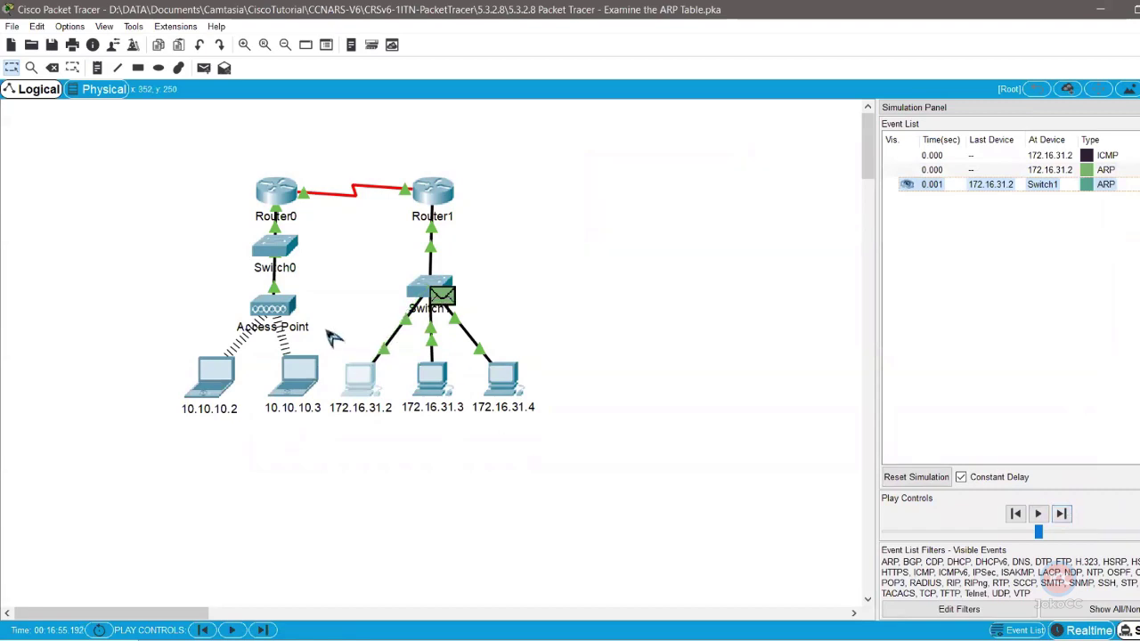
click(431, 297)
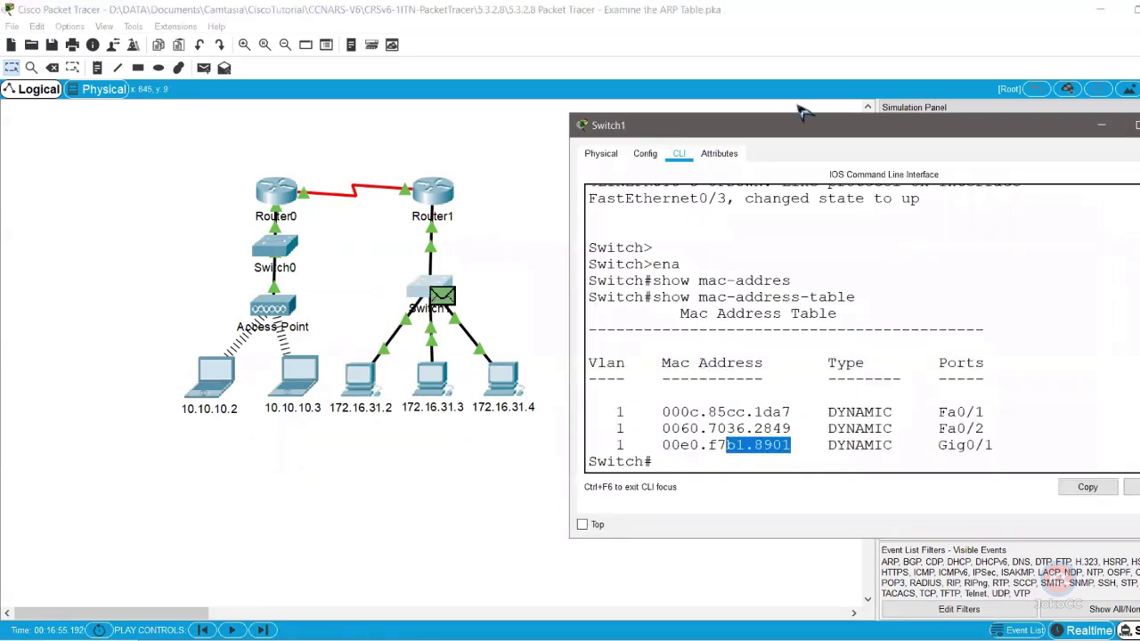
drag(841, 129, 801, 147)
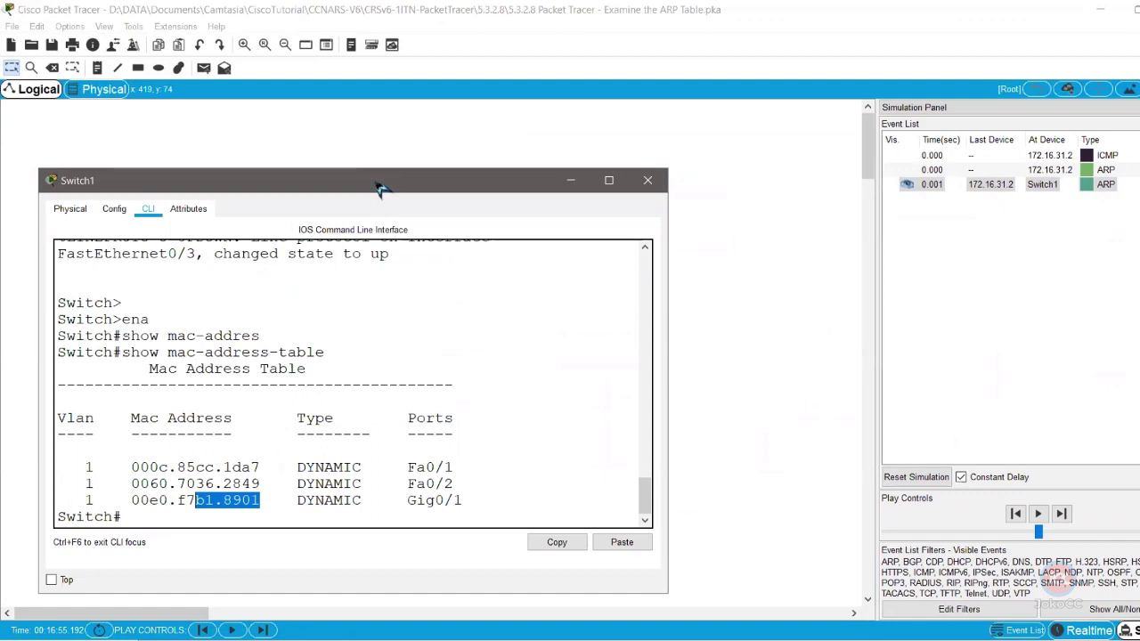
drag(379, 188, 362, 143)
drag(207, 422, 251, 421)
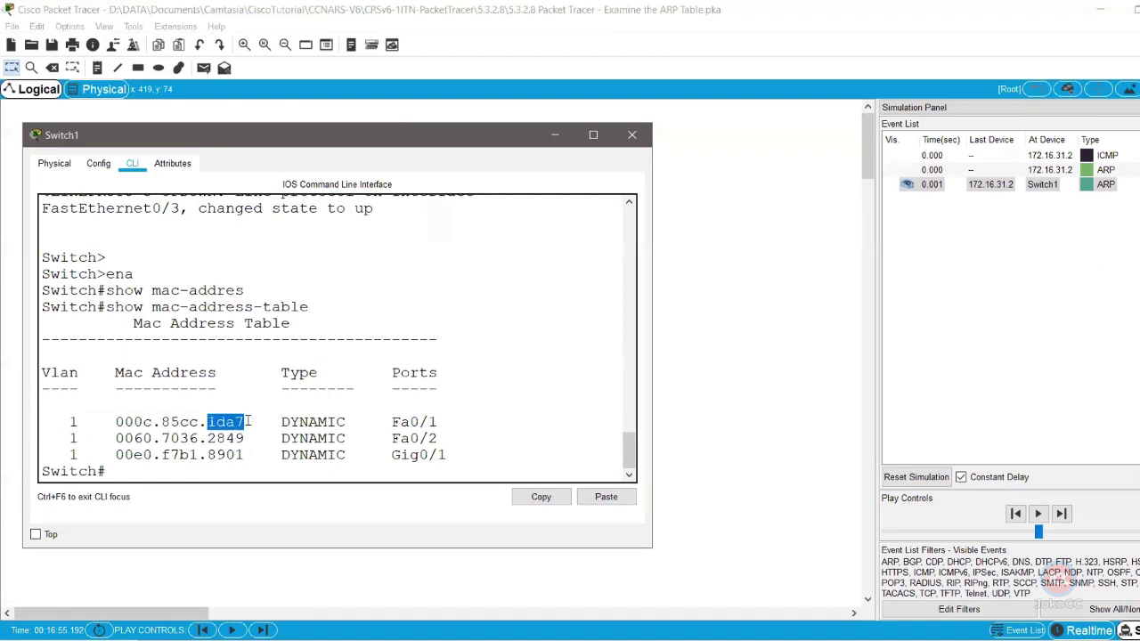
drag(391, 421, 439, 421)
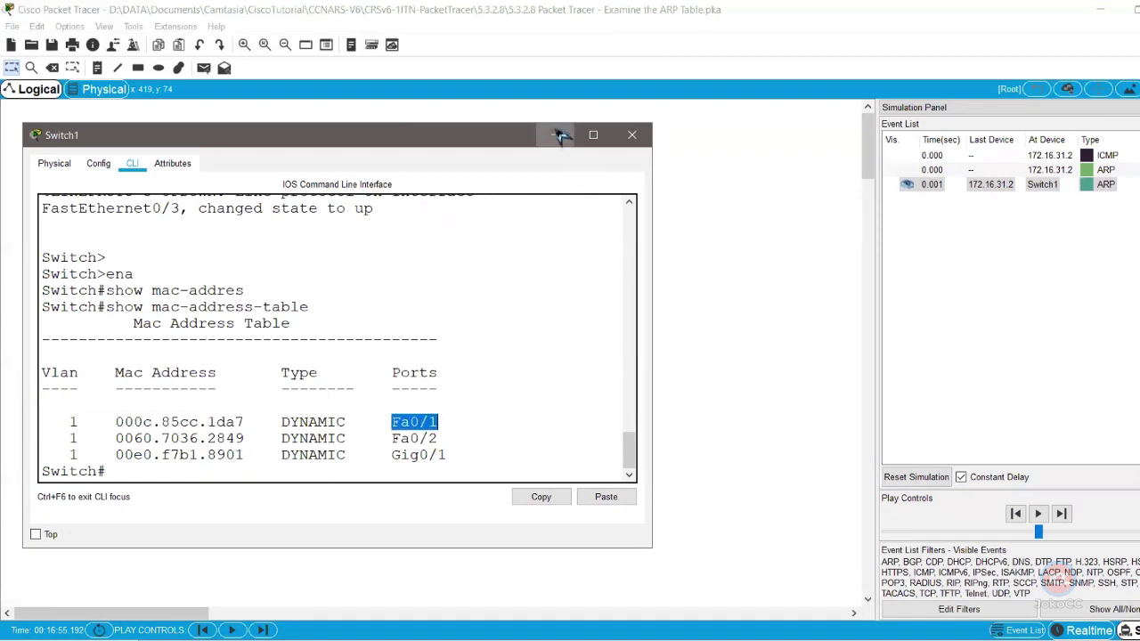
click(558, 134)
- Advance the simulation until 172.16.31.4's ARP reply reaches Switch1, and run show mac-address-table in the switch's CLI
click(1065, 514)
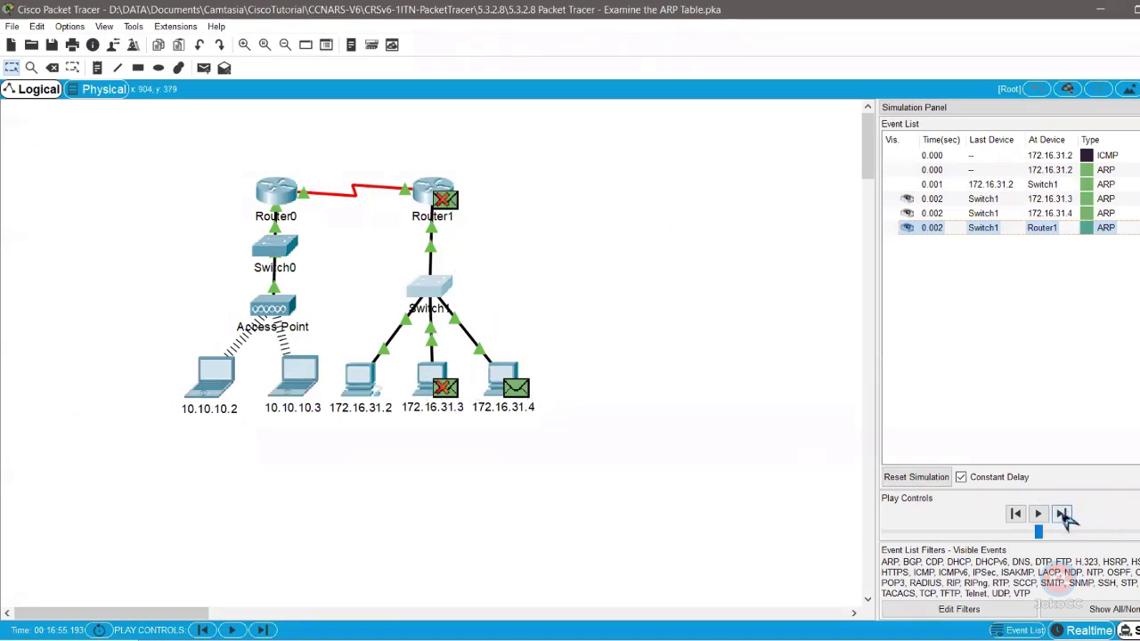
click(1061, 513)
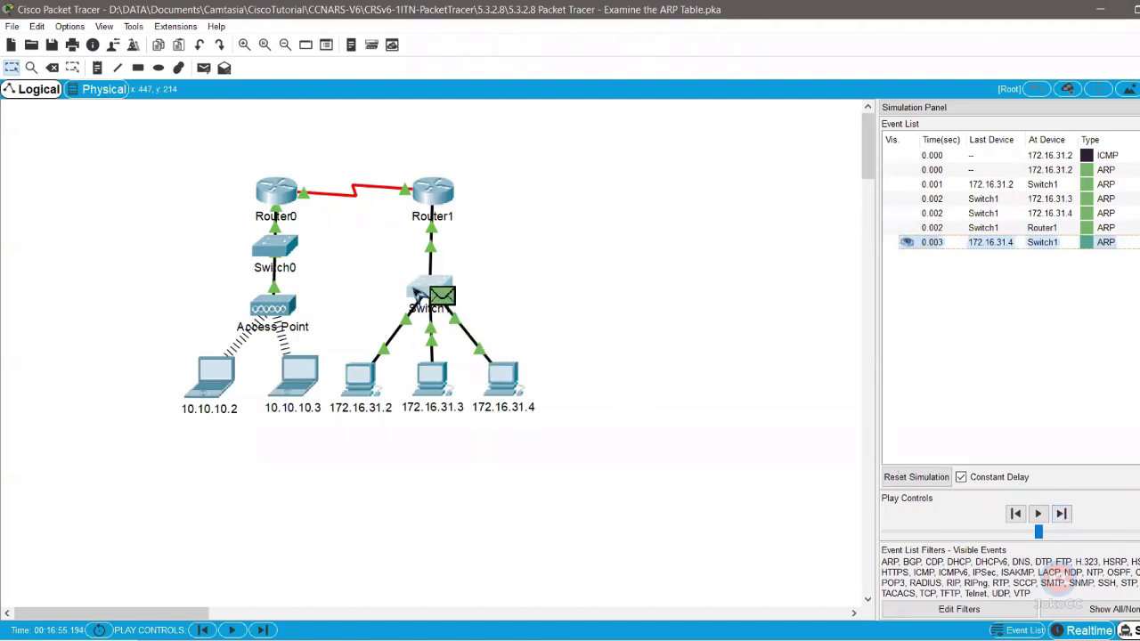
click(418, 296)
key(Up)
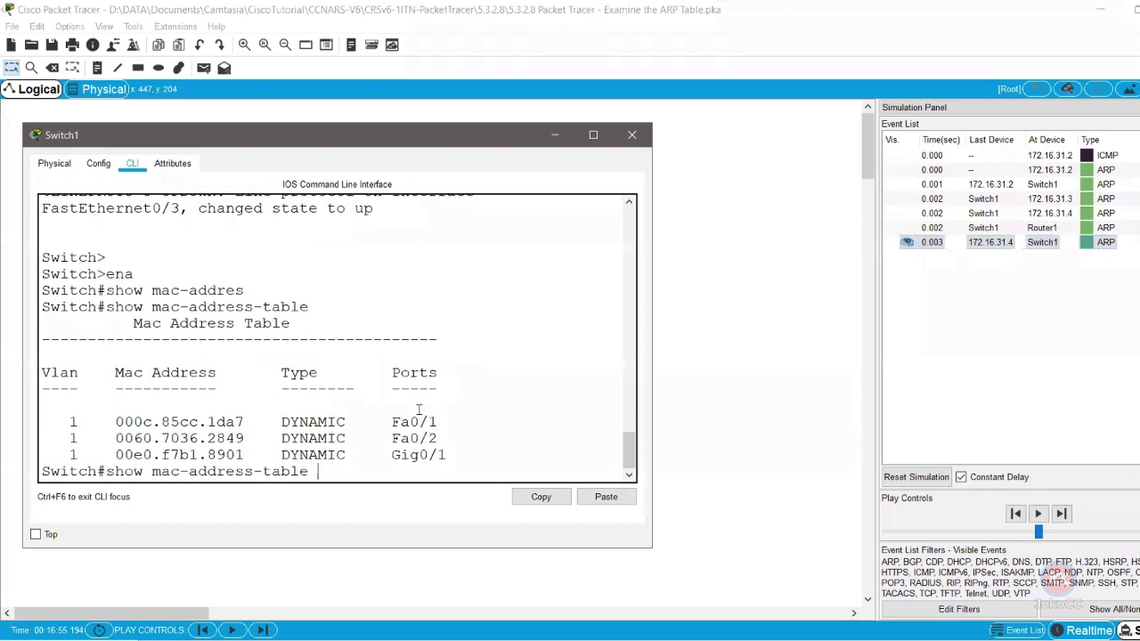
key(Return)
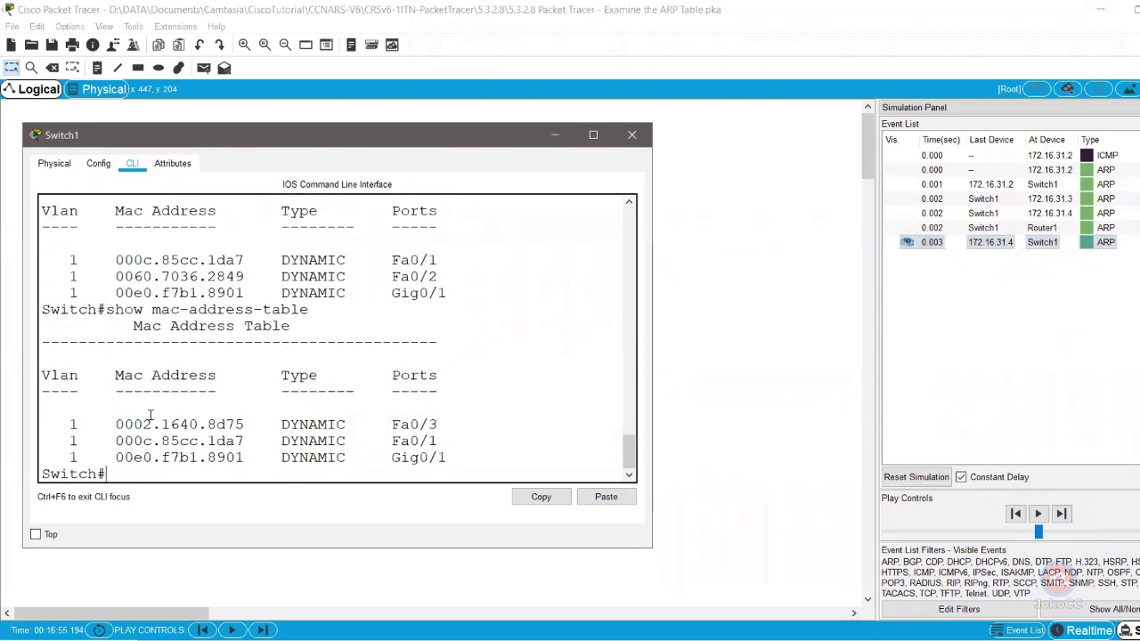
- Examine the Fa0/3 and Fa0/1 entries in Switch1's latest MAC address table beside the topology, and minimize the window
drag(123, 425, 383, 440)
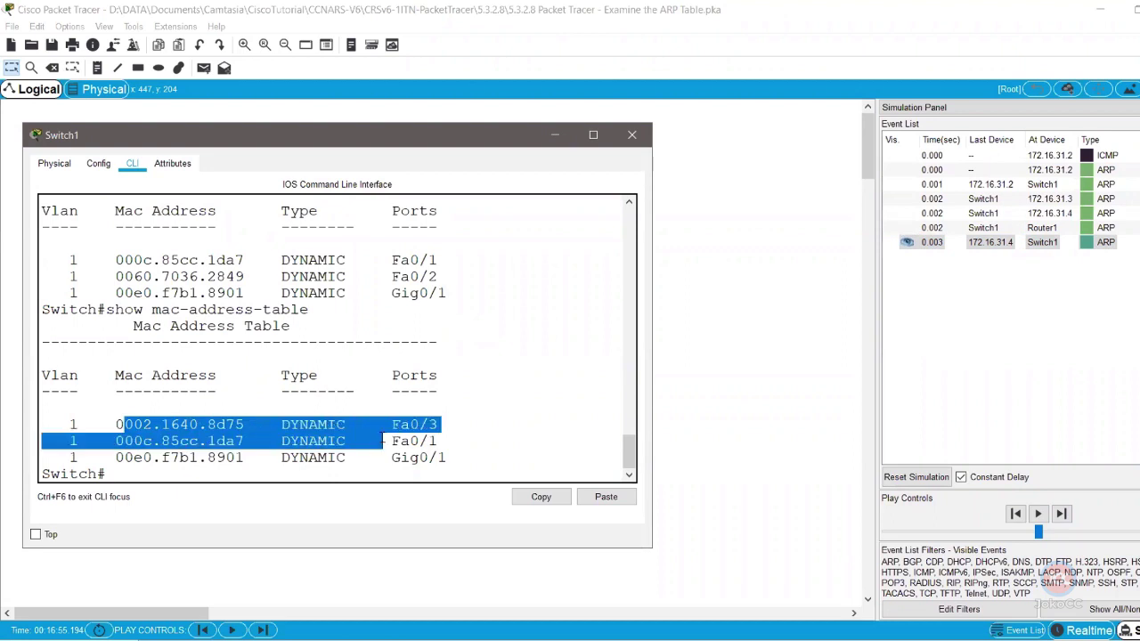
drag(353, 142, 391, 111)
click(324, 435)
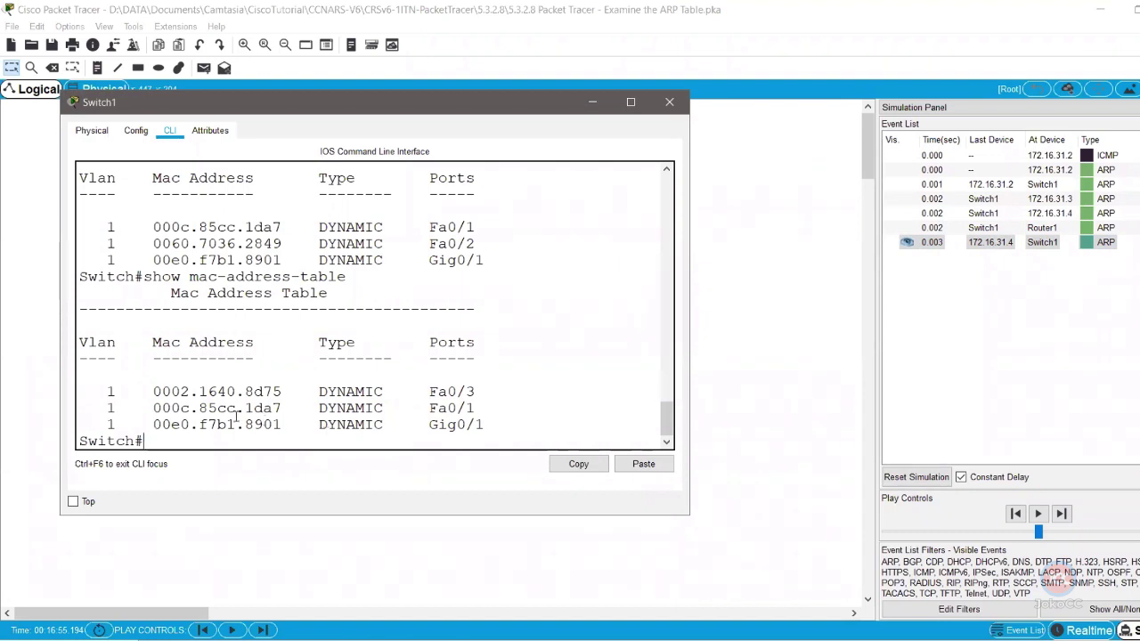
drag(389, 105, 823, 132)
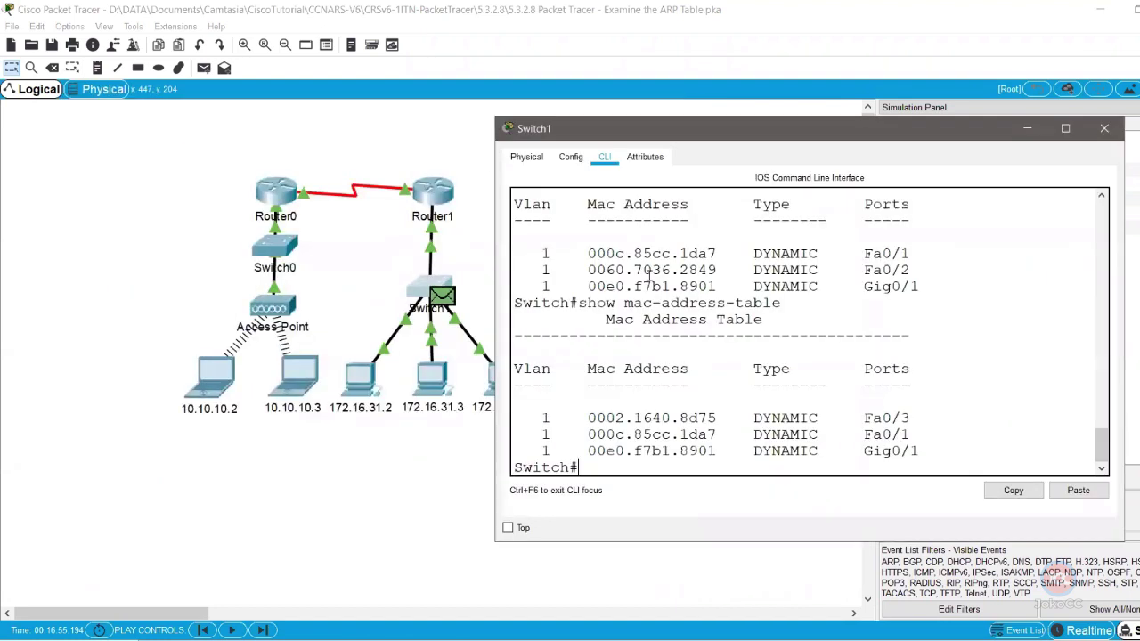
click(1029, 130)
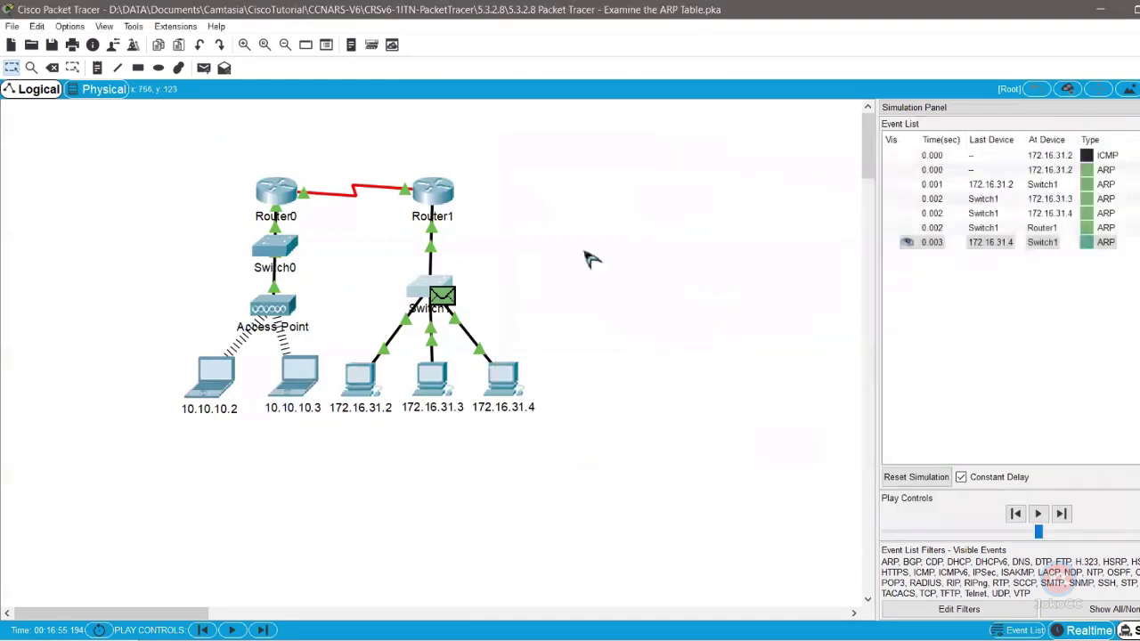
- Open the PDU information for the 0.003 s ARP event at Switch1 and examine its Layer 2 source and destination addresses
click(1089, 246)
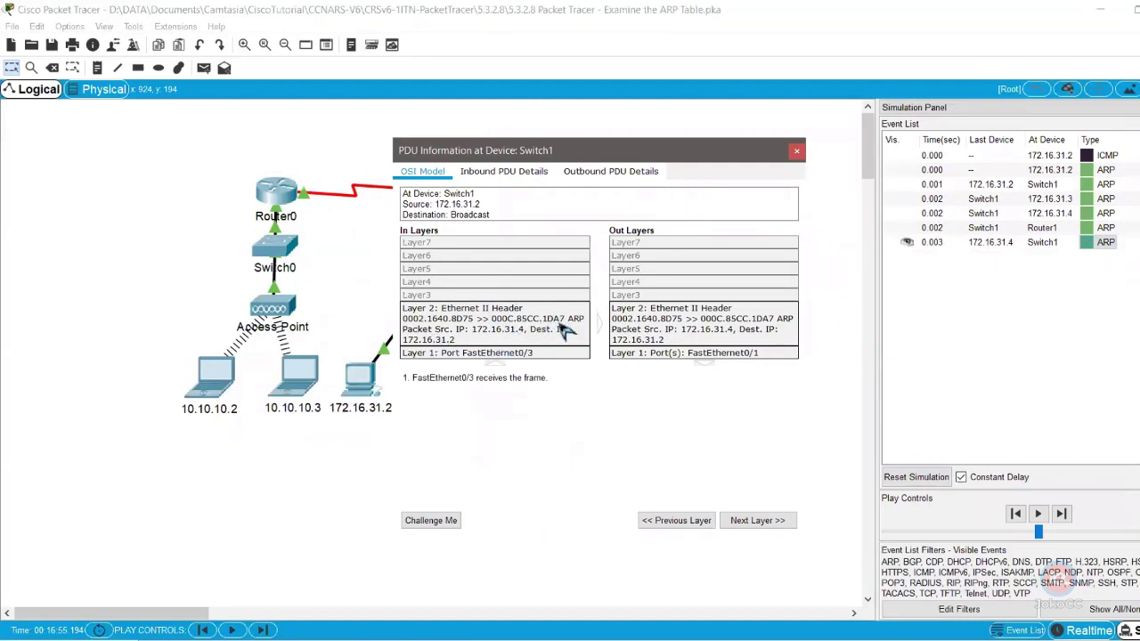
click(563, 332)
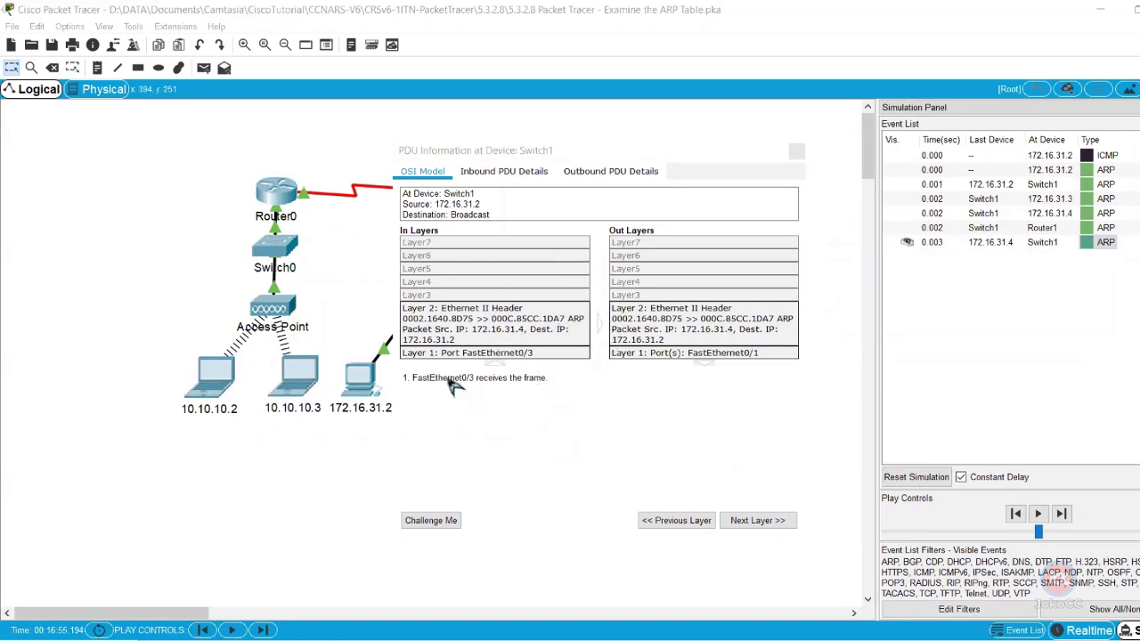
click(553, 325)
click(552, 321)
click(566, 151)
drag(566, 152, 684, 153)
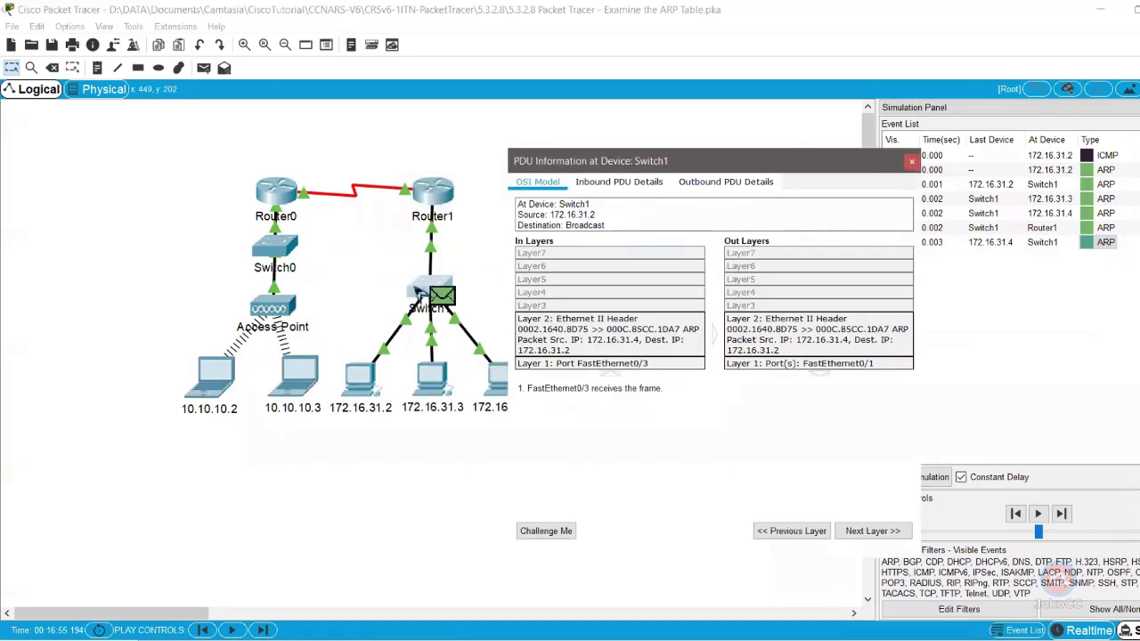
- Compare the Fa0/1 entry in Switch1's MAC address table with the Layer 2 addresses in the ARP reply's PDU information
click(430, 292)
drag(717, 435, 680, 435)
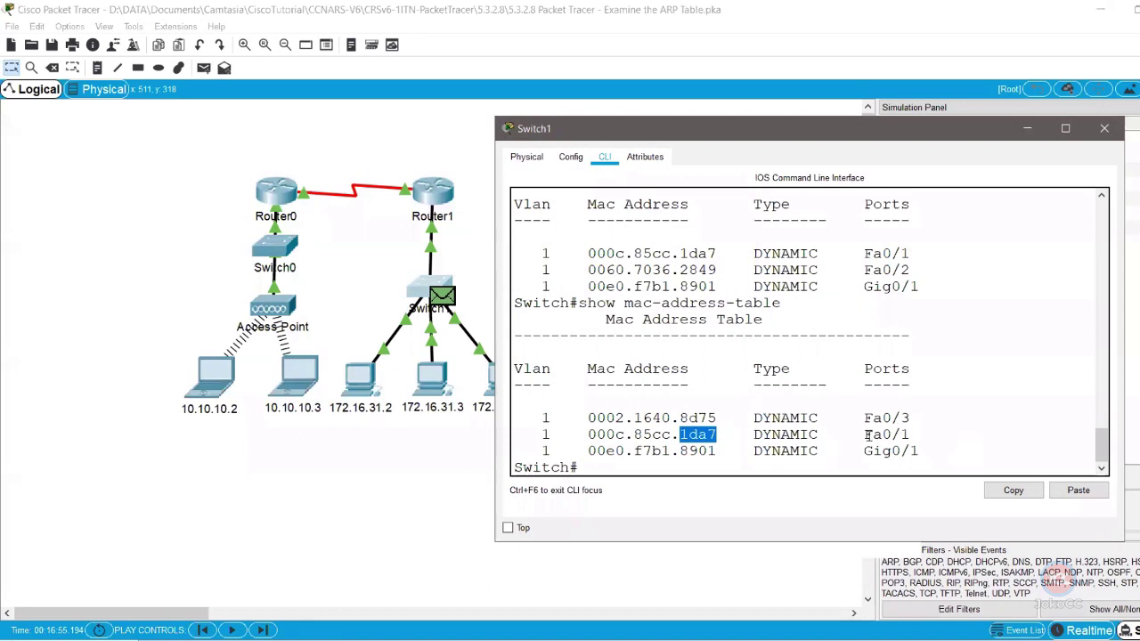
drag(862, 434, 915, 435)
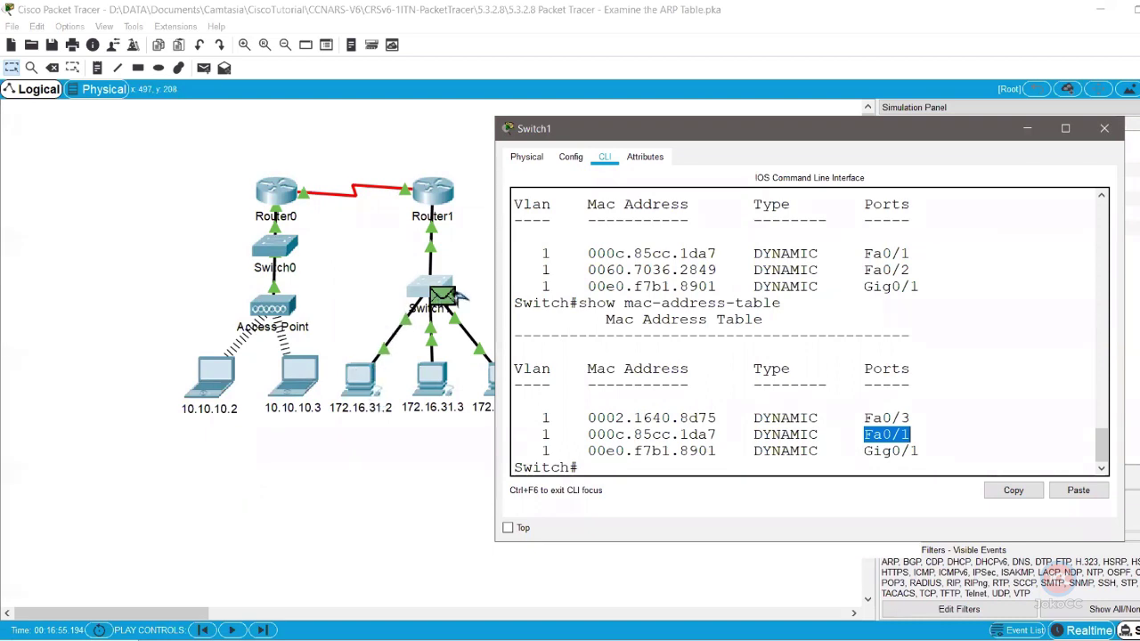
click(1027, 128)
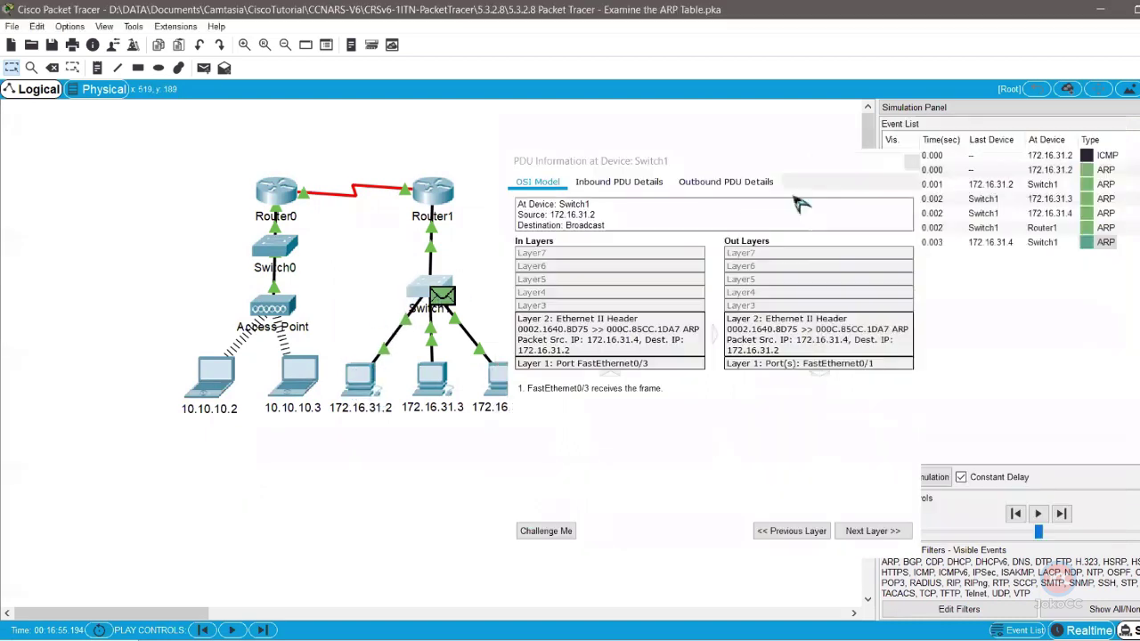
click(577, 335)
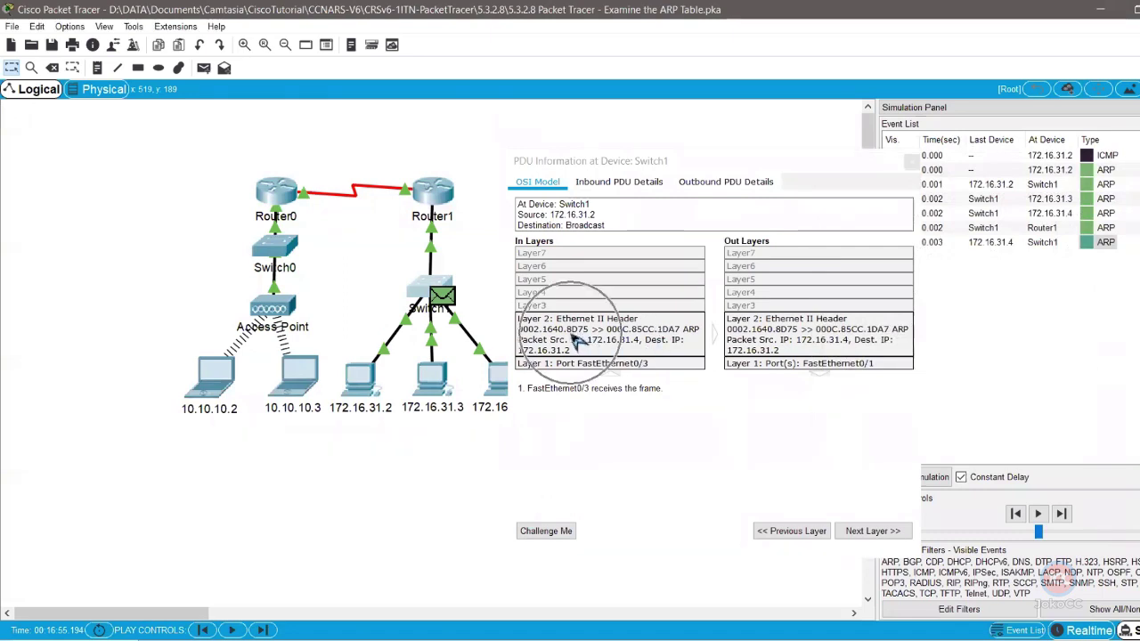
key(ctrl)
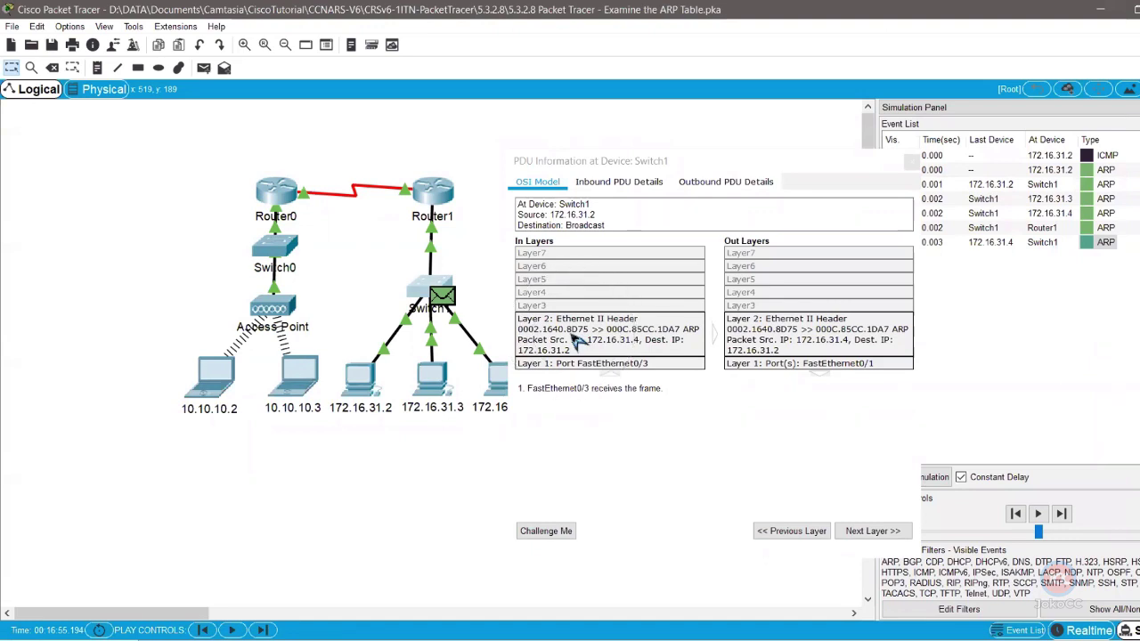
- Compare the earlier and latest MAC address table outputs in Switch1's CLI, checking the Fa0/1, Fa0/2 and Fa0/3 entries
click(417, 286)
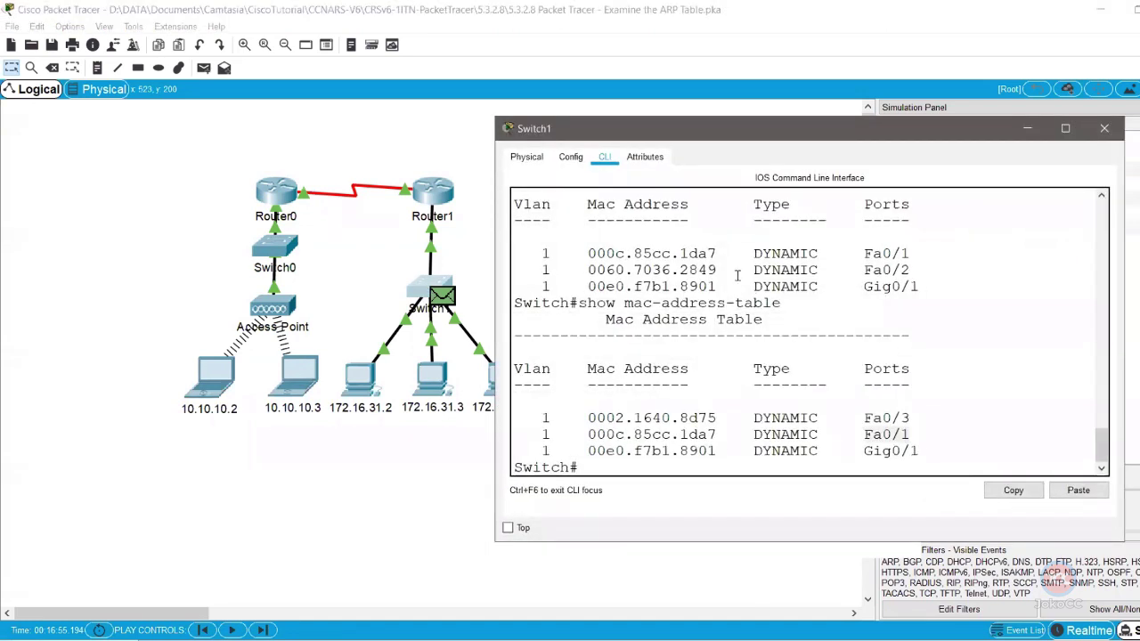
drag(920, 286, 514, 254)
text(!!!!!!!)
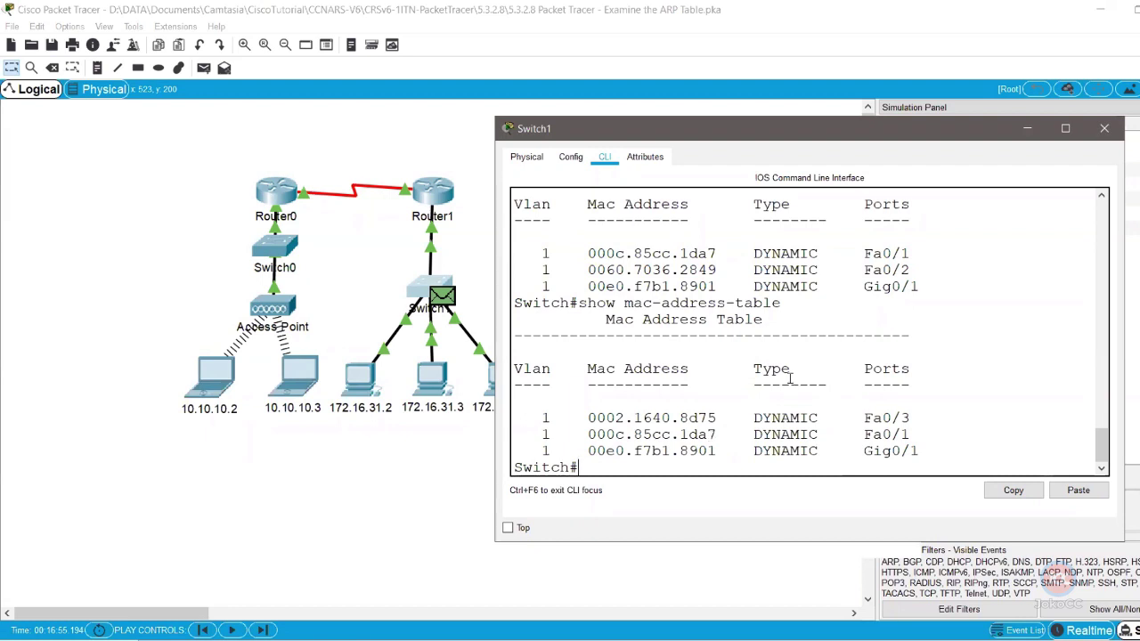
drag(670, 418, 721, 416)
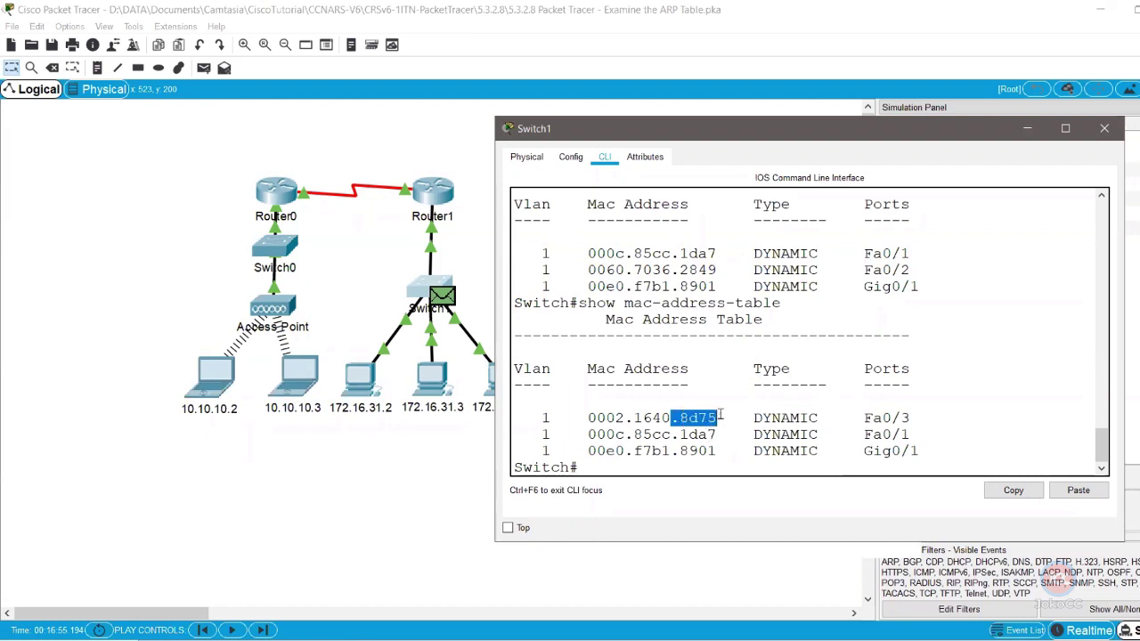
drag(864, 414, 916, 417)
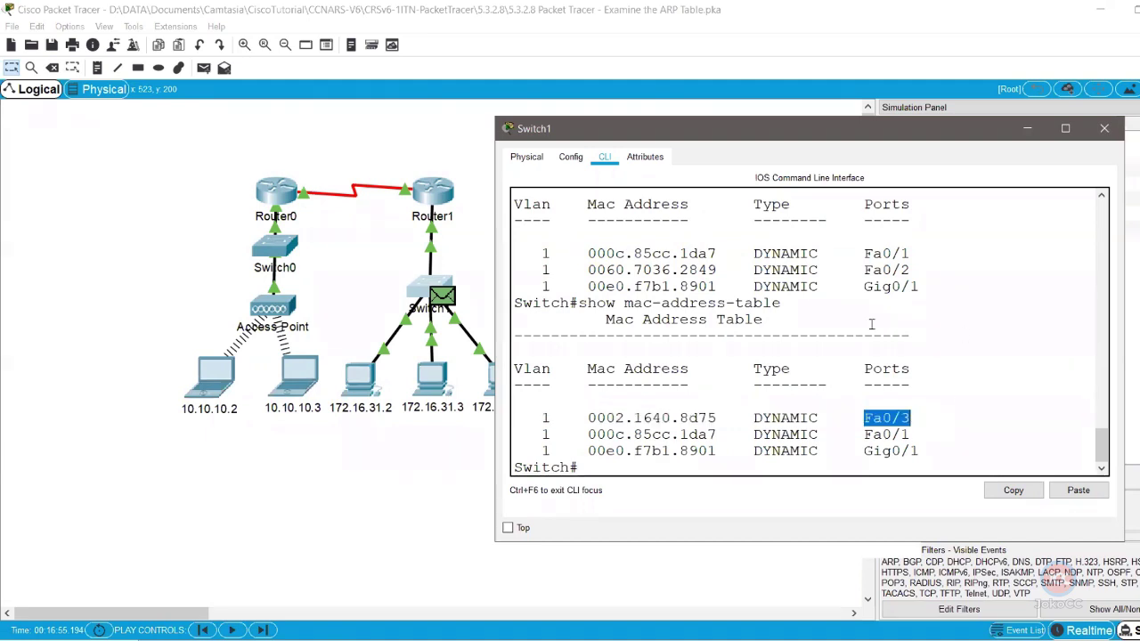
click(920, 408)
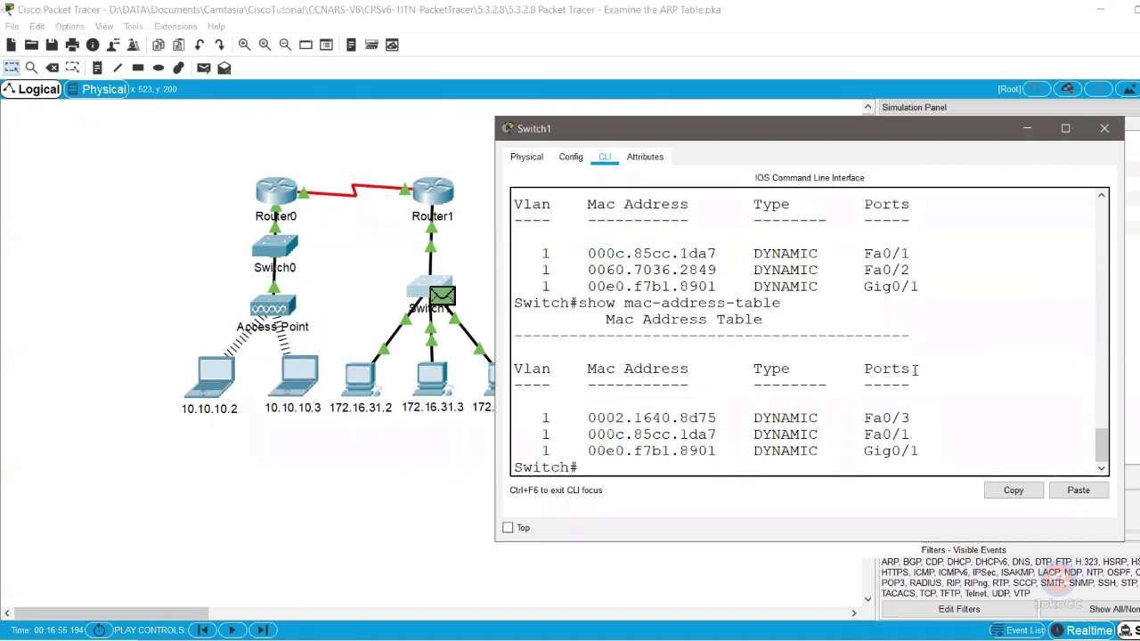
drag(911, 272, 496, 274)
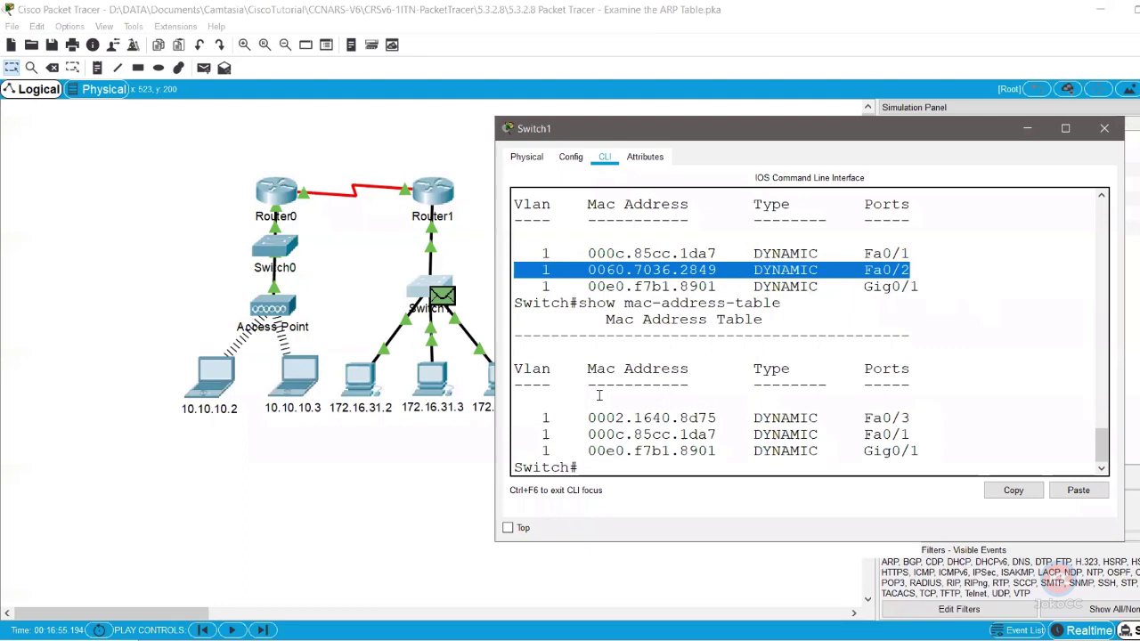
drag(836, 435, 750, 439)
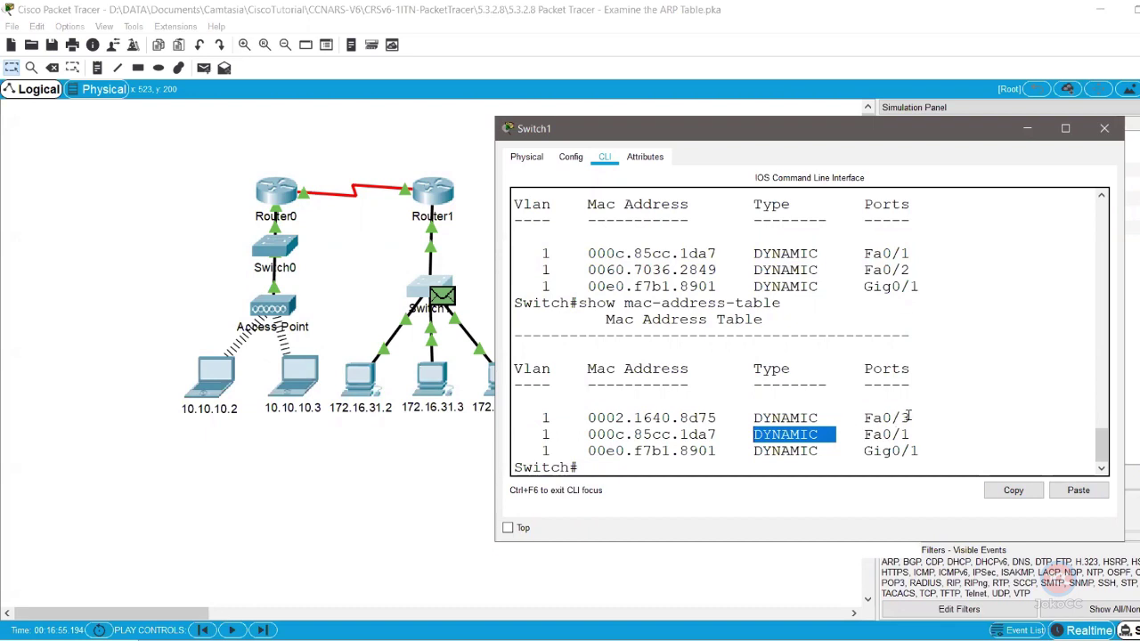
drag(915, 415, 524, 427)
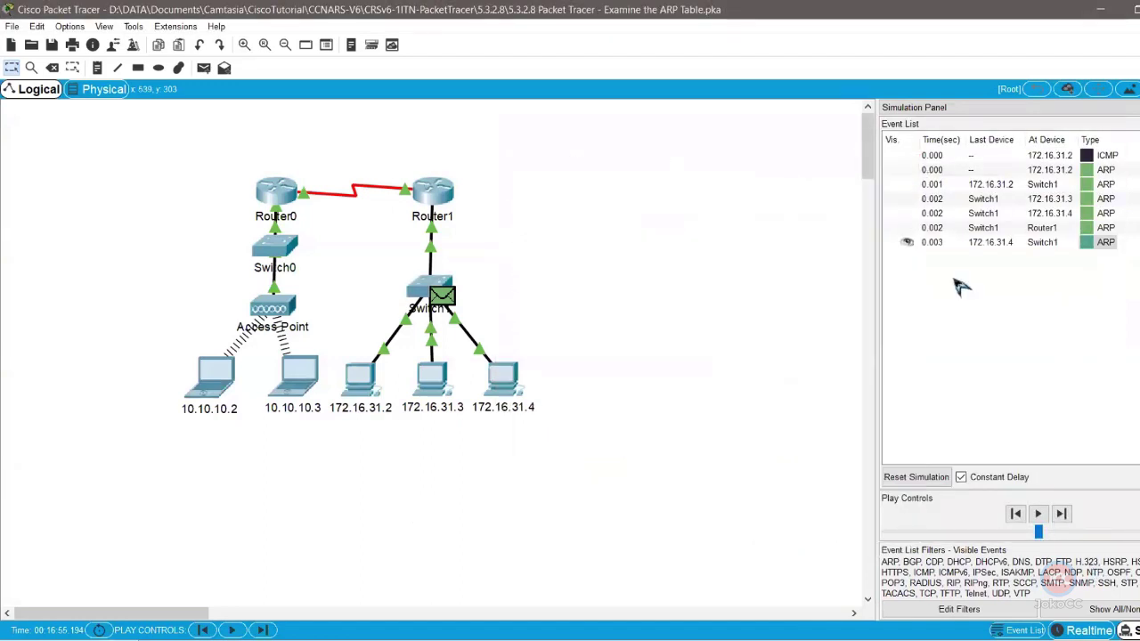
- Step the simulation forward through the ICMP exchange between 172.16.31.2 and 172.16.31.4 until the reply reaches Switch1
click(1061, 513)
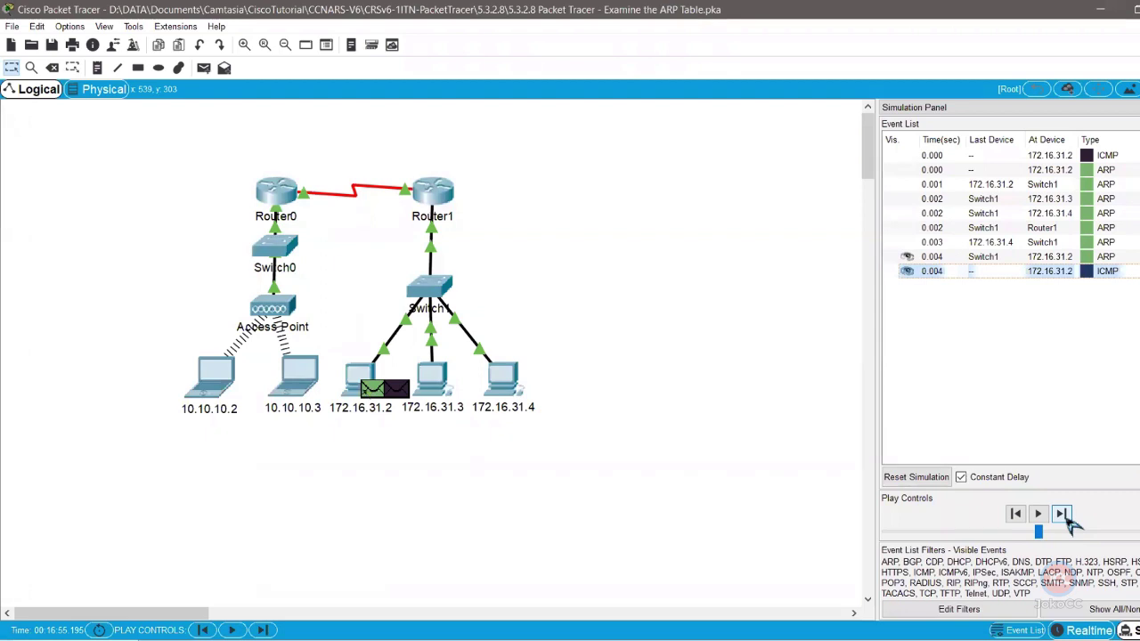
click(1063, 515)
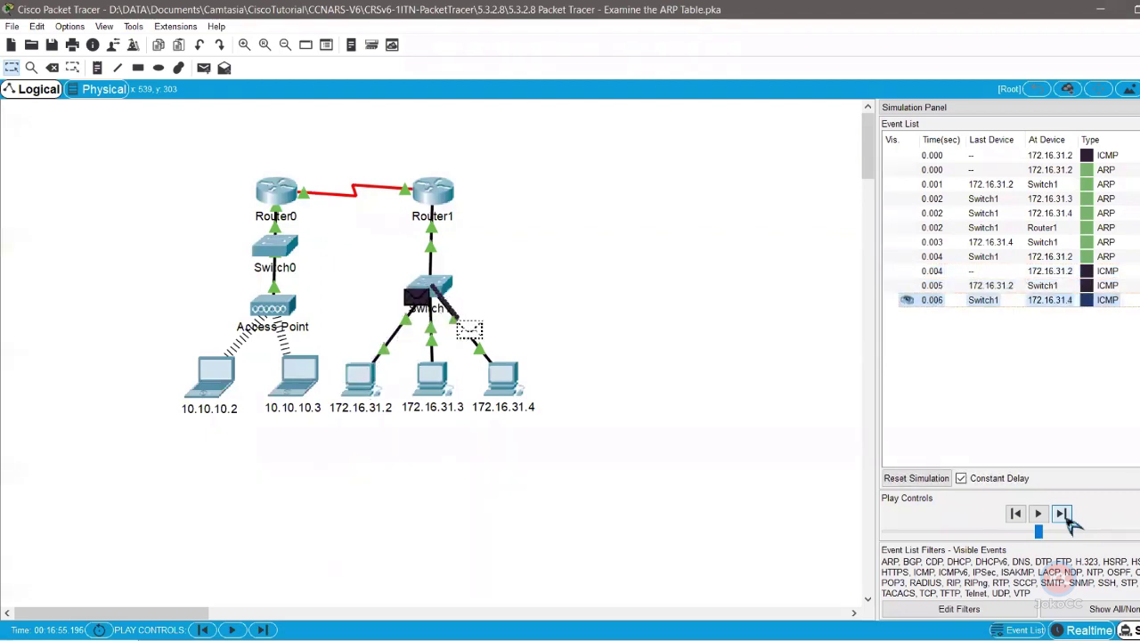
click(1061, 514)
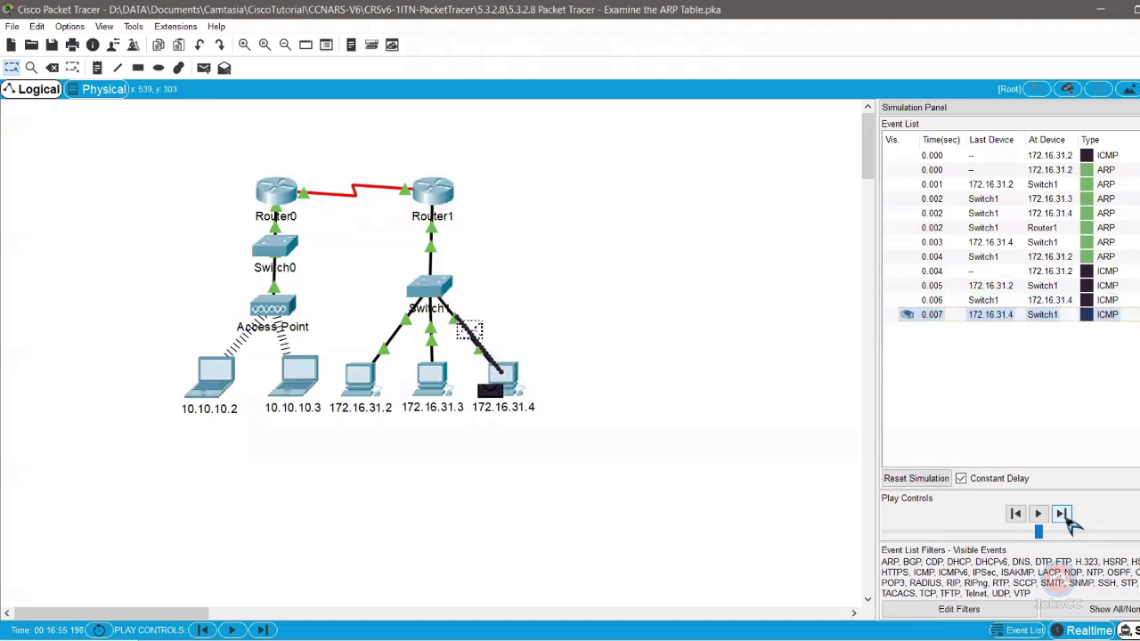
- Return to Realtime mode and rerun show mac-address-table in Switch1's CLI
click(1085, 630)
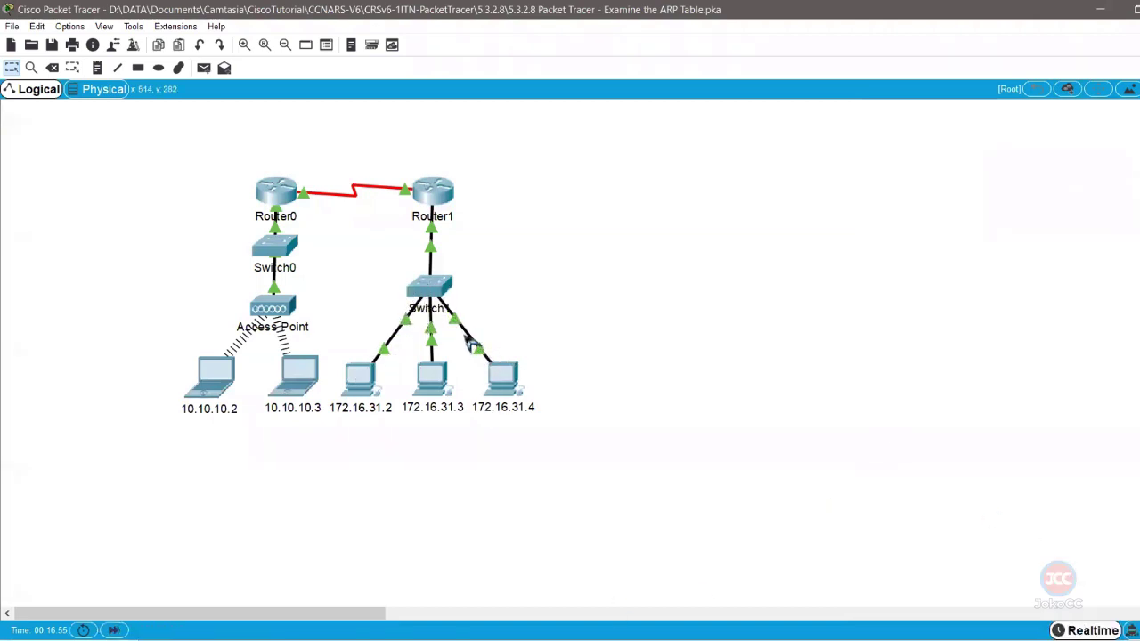
click(435, 288)
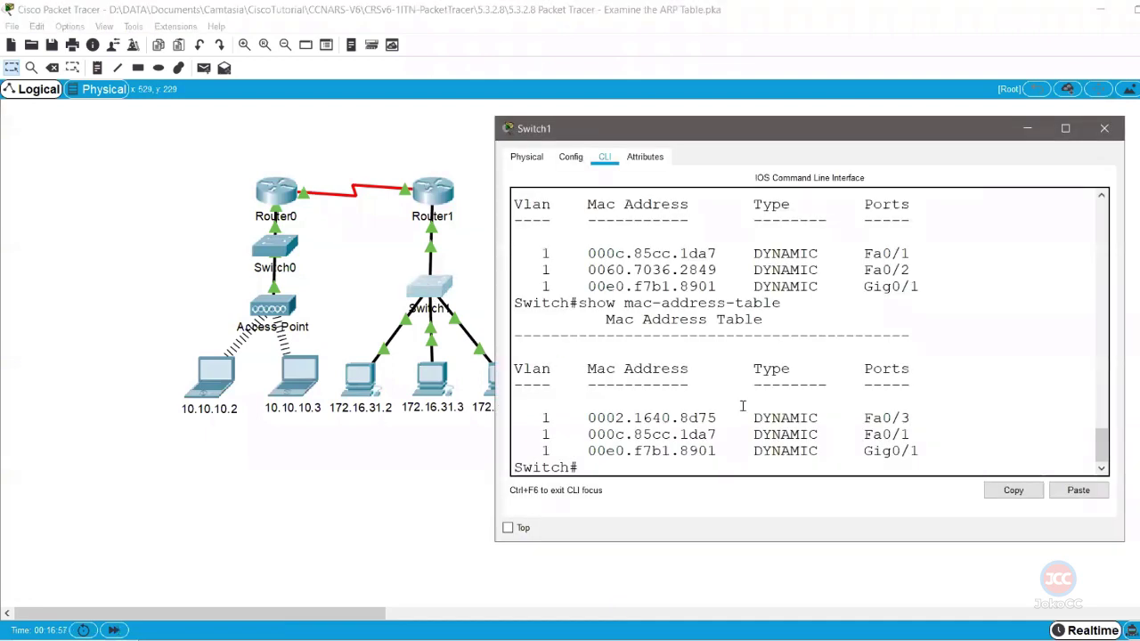
key(Up)
key(Return)
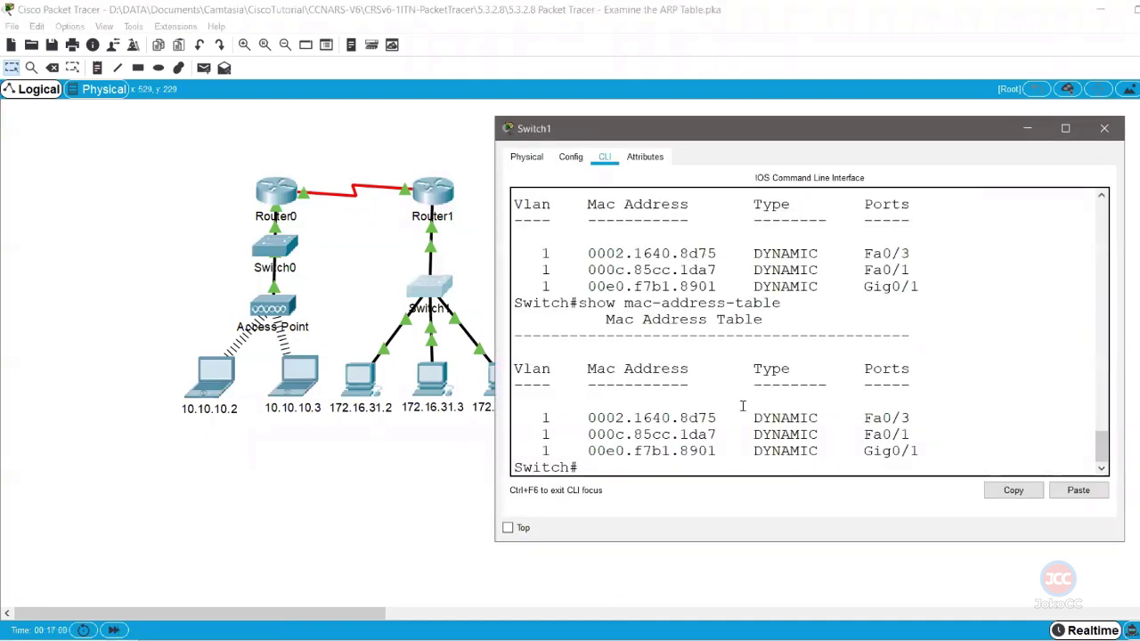
- Ping 172.16.31.3 from the Command Prompt of PC 172.16.31.2
drag(926, 436, 503, 423)
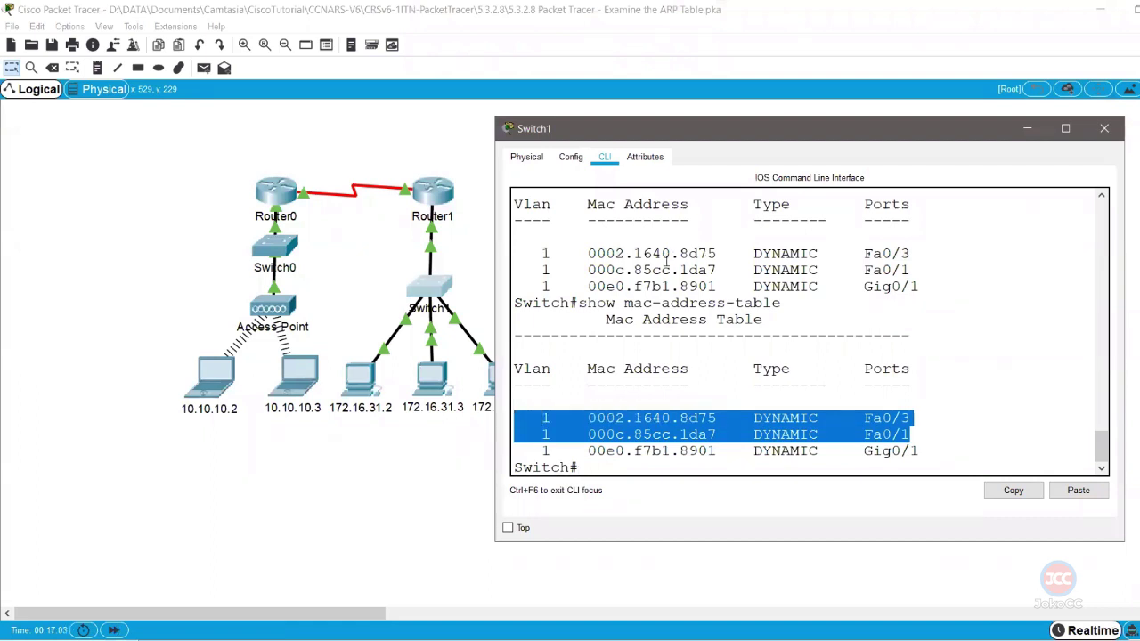
click(359, 387)
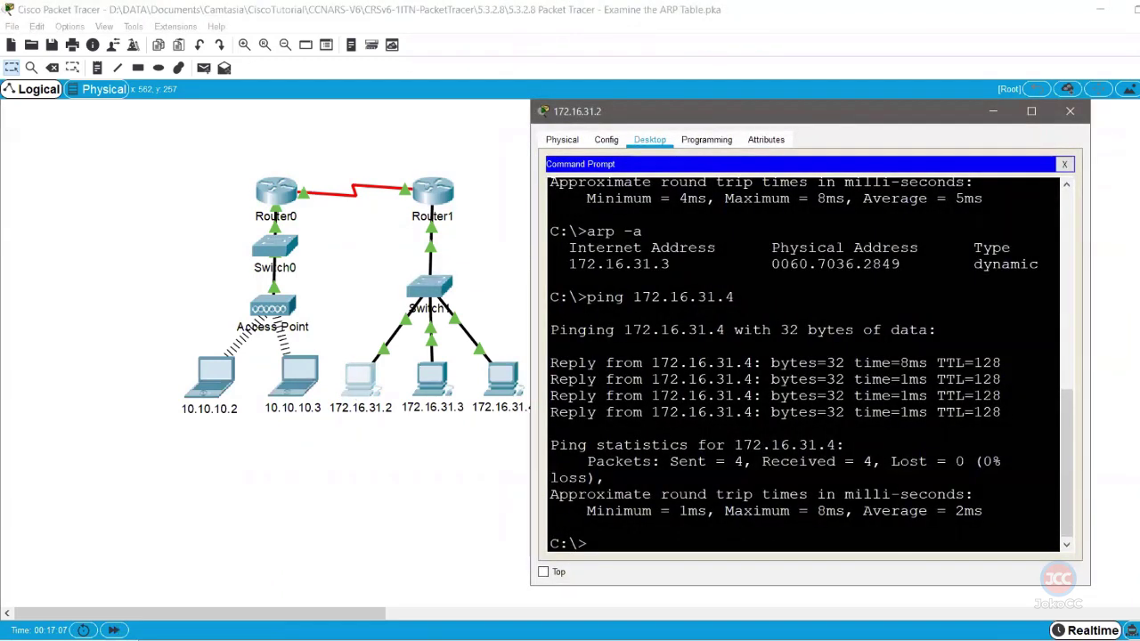
key(Up)
key(Up)
key(Down)
key(BackSpace)
text(31.3)
key(Return)
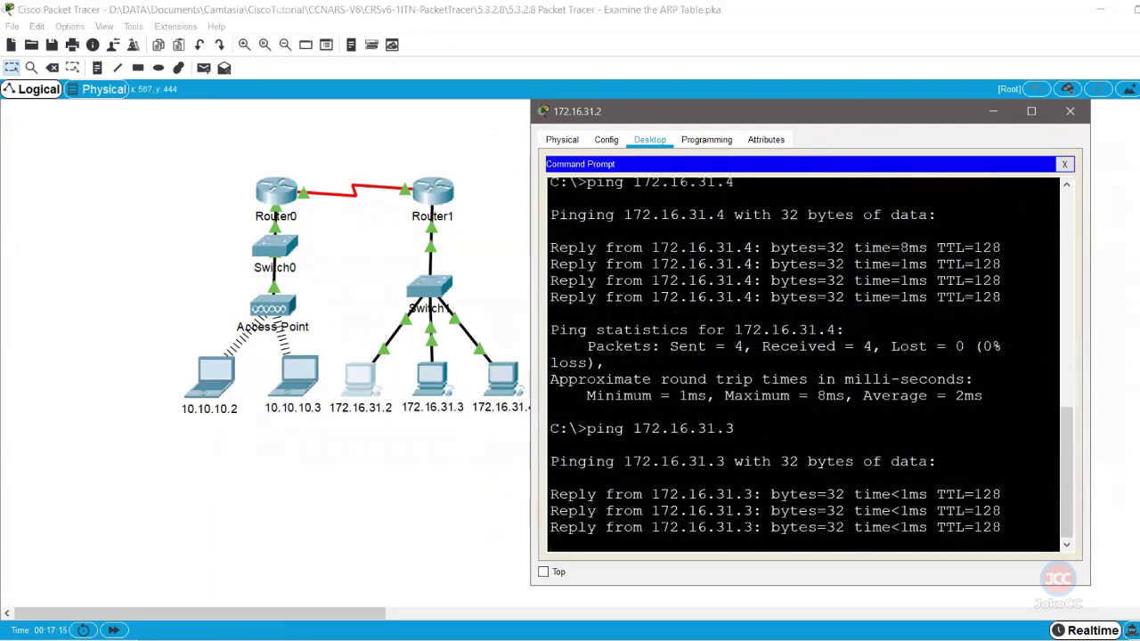
- Rerun show mac-address-table in Switch1's CLI and check the Fa0/1, Fa0/2 and Fa0/3 entries
click(430, 287)
key(Up)
key(Return)
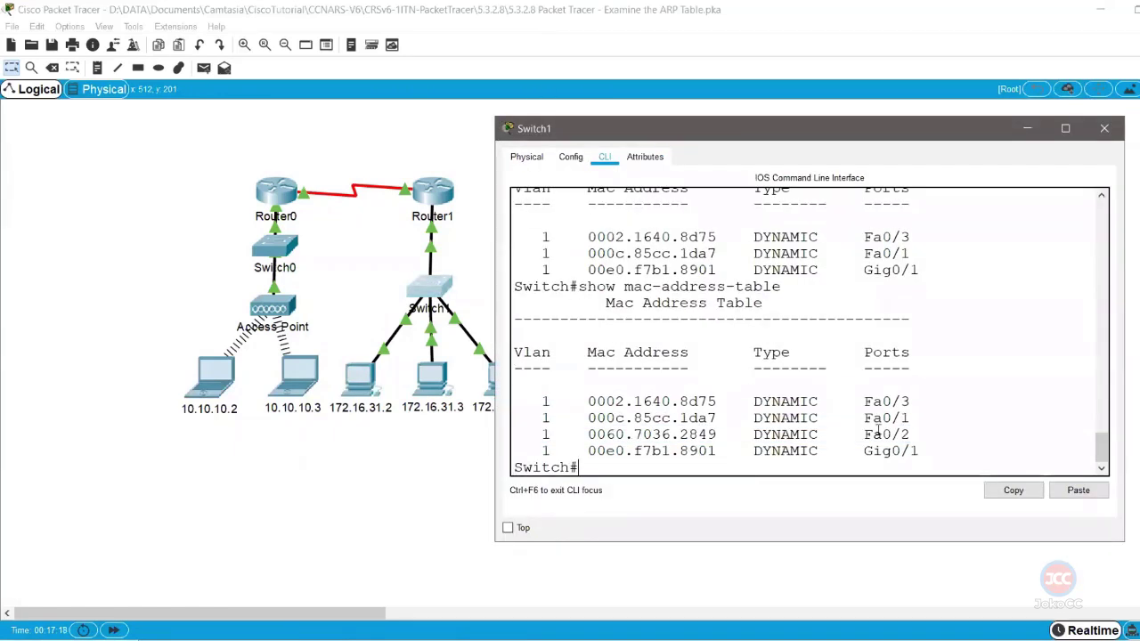
drag(924, 436, 515, 385)
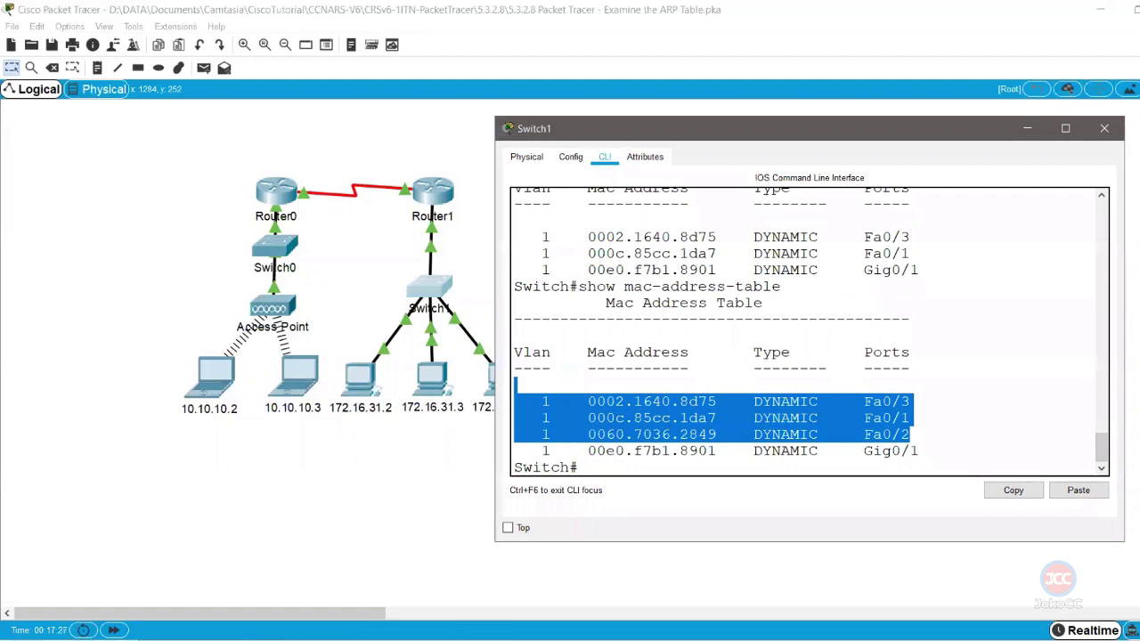
- Switch to the activity PDF in Foxit PhantomPDF and review the arp -a instruction under Examine the ARP table
key(alt+Tab)
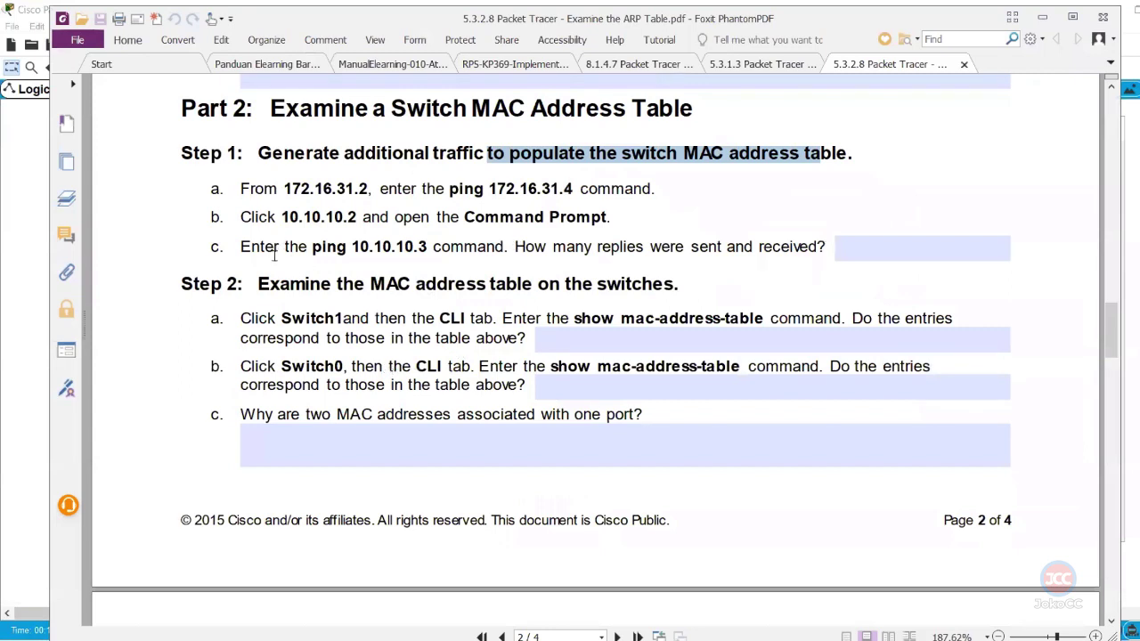
scroll(274, 254, up, 1)
scroll(343, 285, up, 3)
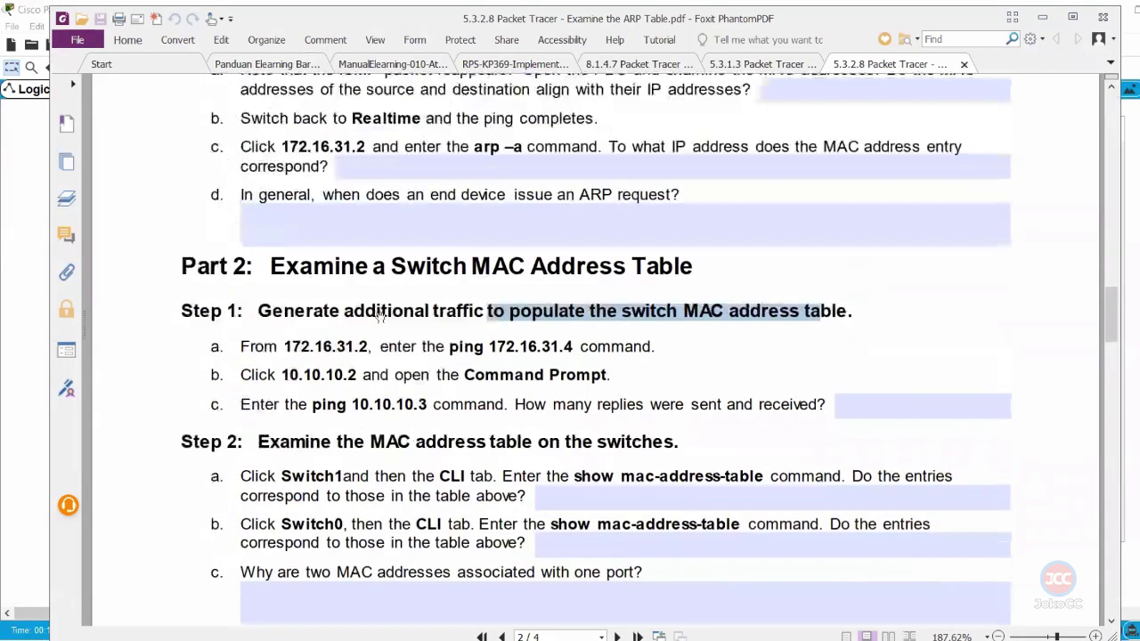
scroll(383, 303, up, 3)
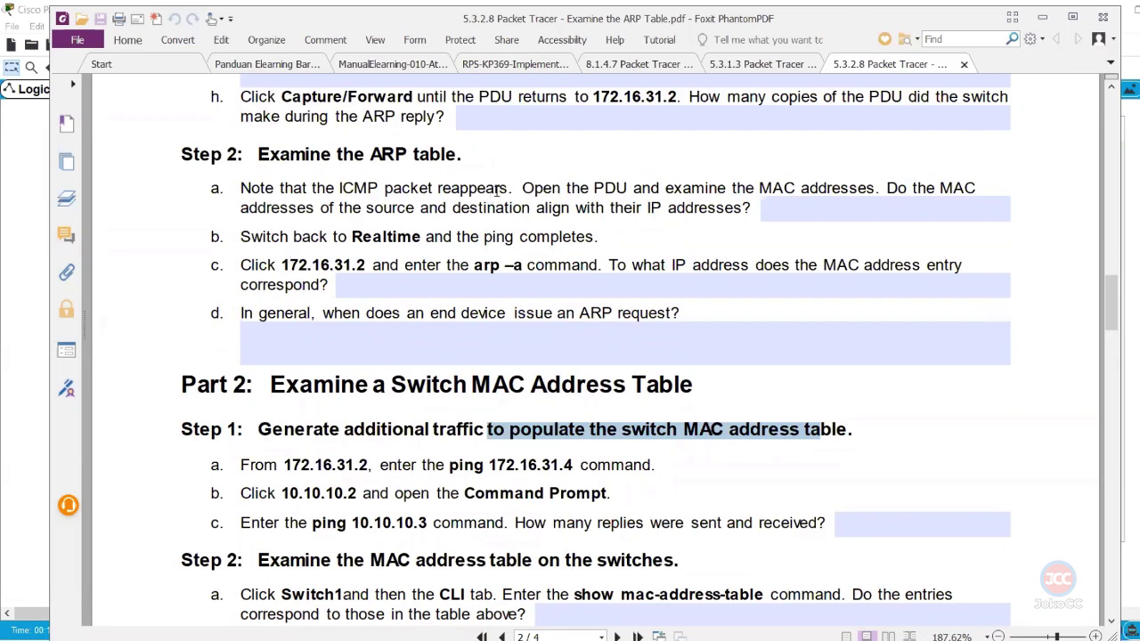
drag(300, 264, 528, 264)
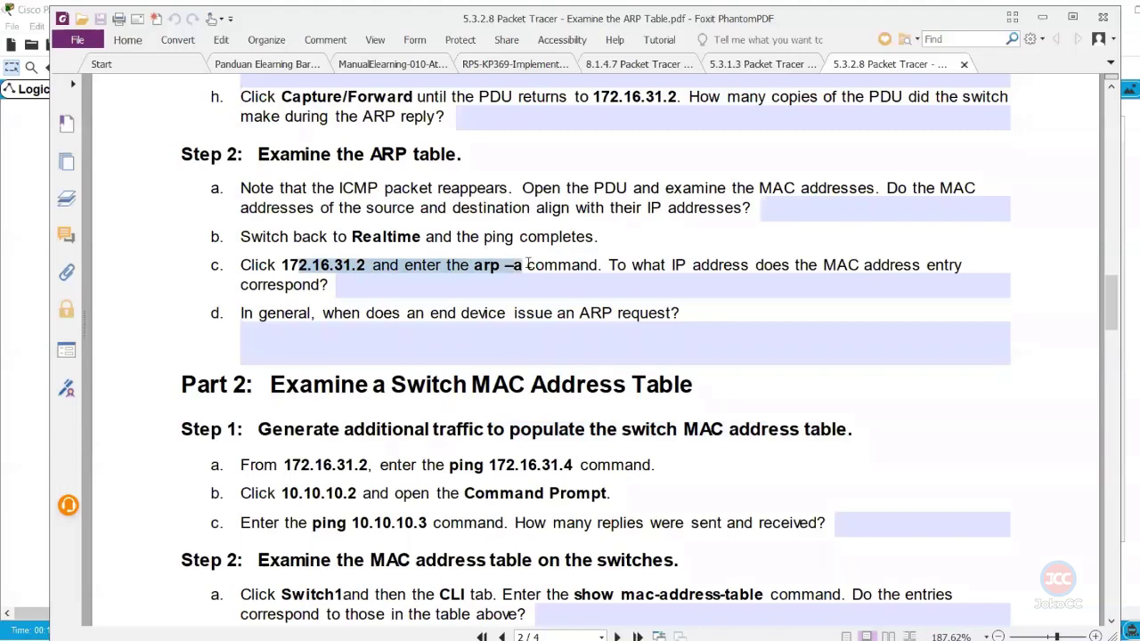
click(1127, 261)
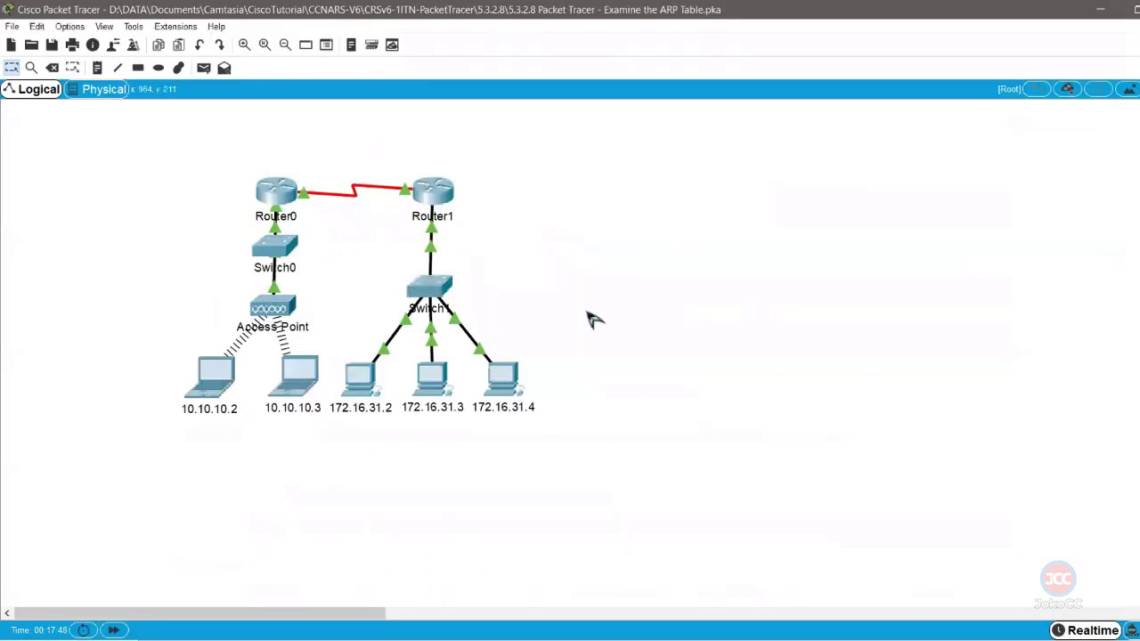
- Run arp -a in the Command Prompt of 172.16.31.2 and check the entry for 172.16.31.4
click(360, 378)
key(Up)
key(Down)
text(arp -a)
key(Return)
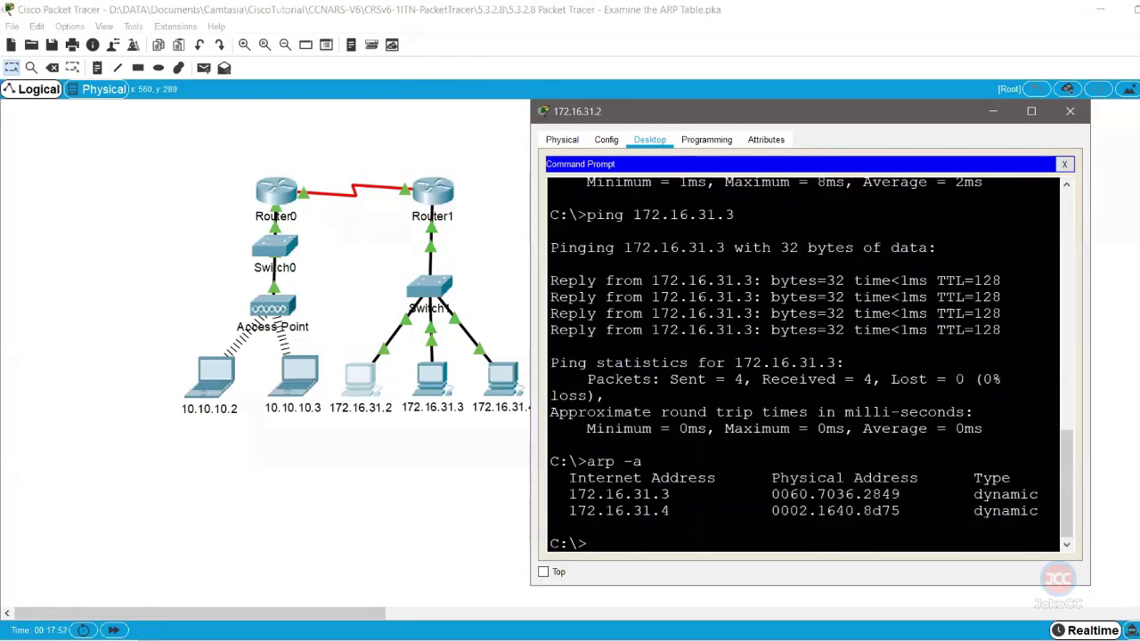
drag(678, 511, 559, 511)
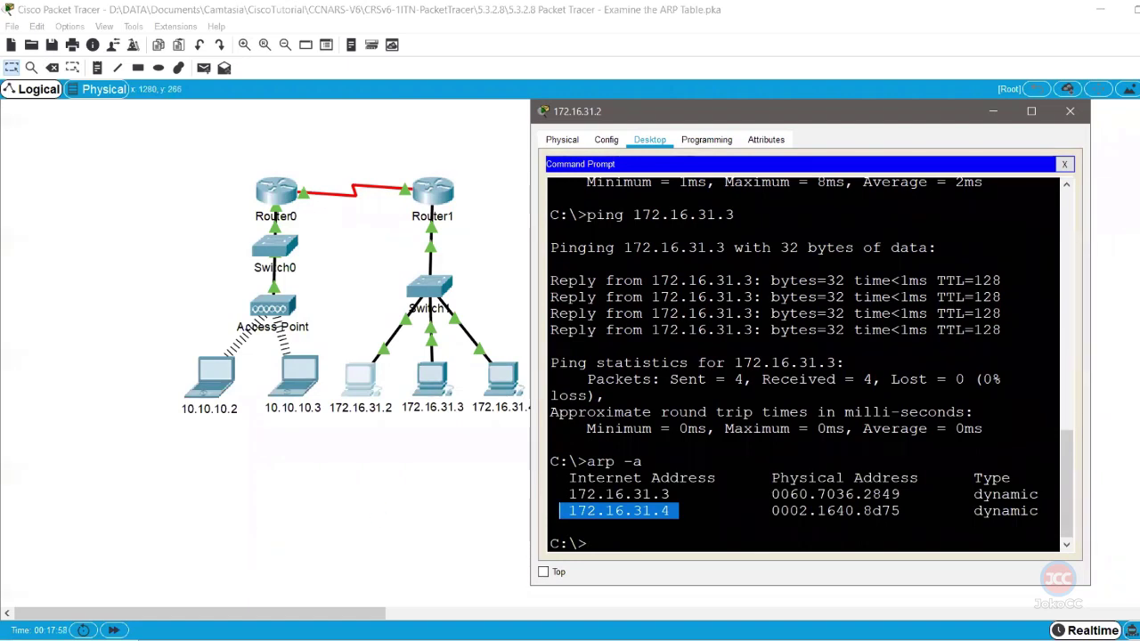
- Return to the activity PDF and read the question on when an end device issues an ARP request
key(alt+Tab)
scroll(634, 375, down, 3)
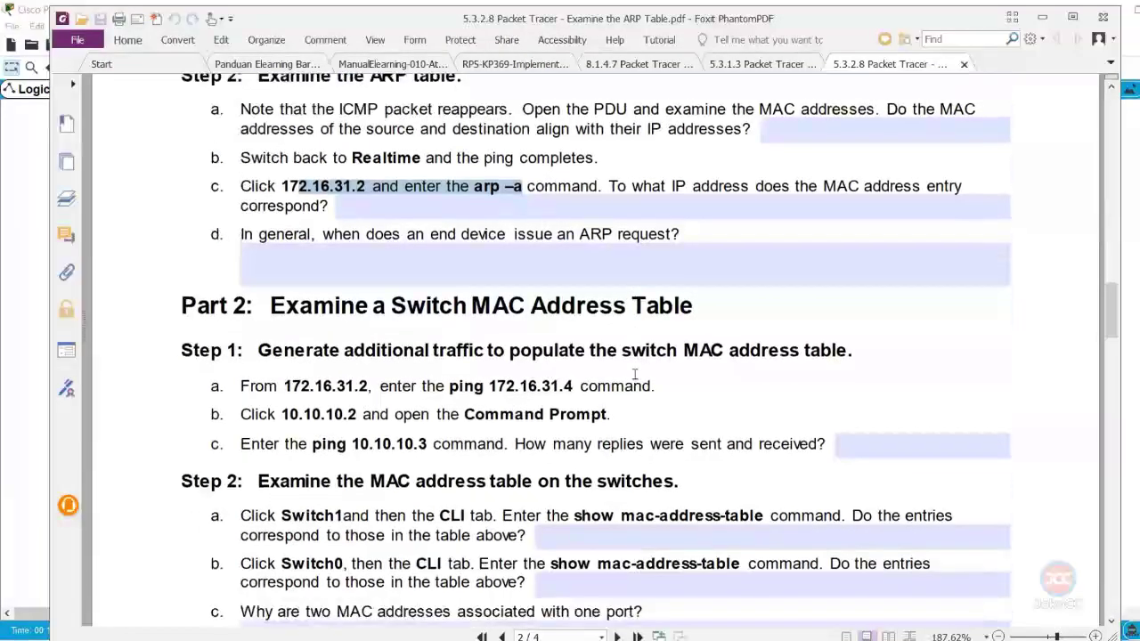
scroll(634, 375, down, 1)
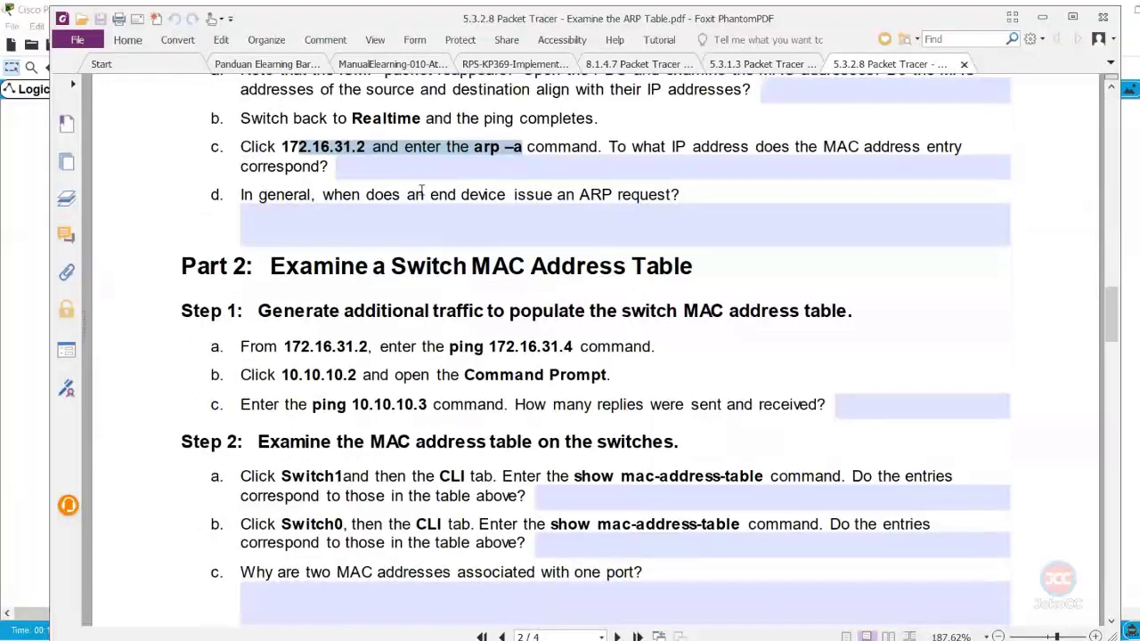
drag(460, 194, 679, 194)
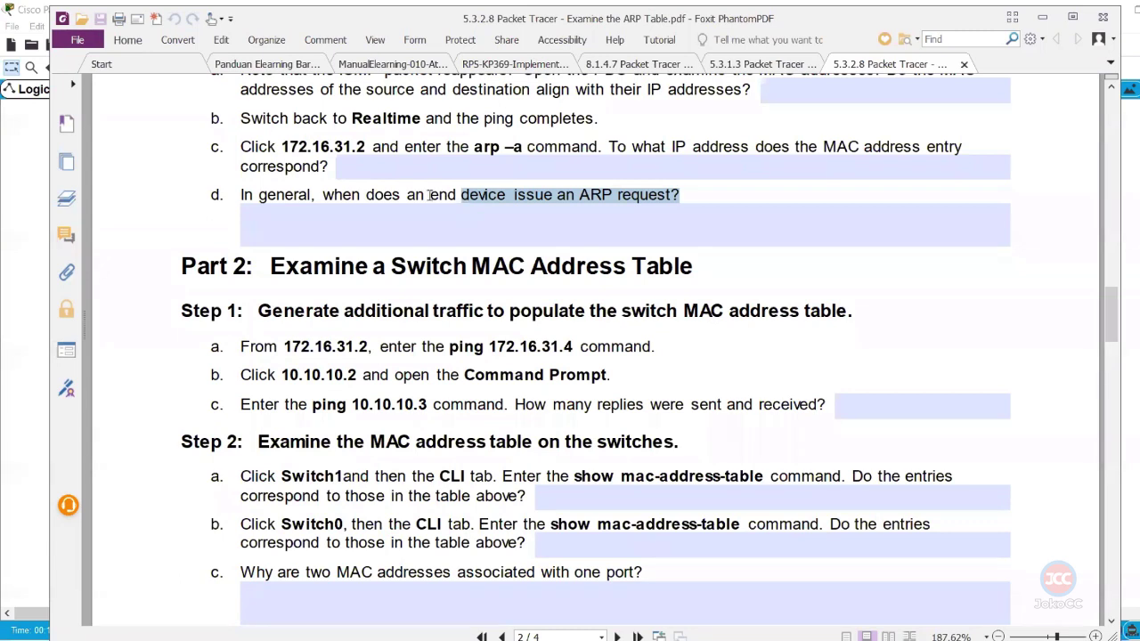
- Read Part 2 of the PDF, covering generating additional traffic and the show mac-address-table instructions for the switches
scroll(486, 238, down, 5)
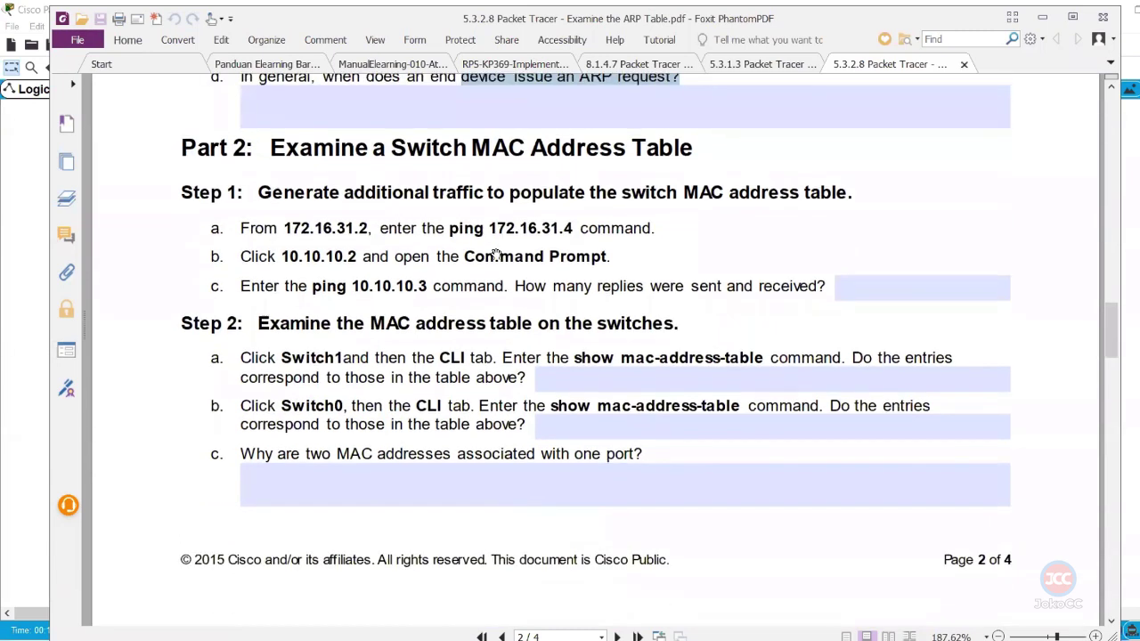
scroll(496, 264, up, 2)
scroll(496, 264, up, 2)
click(314, 219)
drag(291, 228, 347, 228)
drag(462, 192, 533, 192)
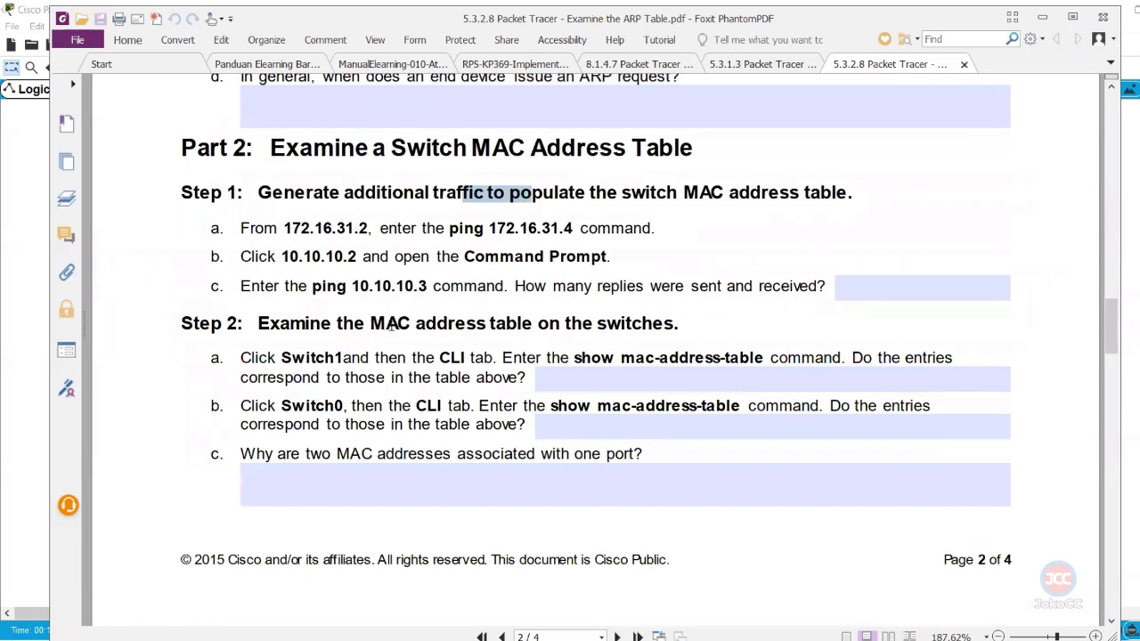
scroll(392, 325, down, 4)
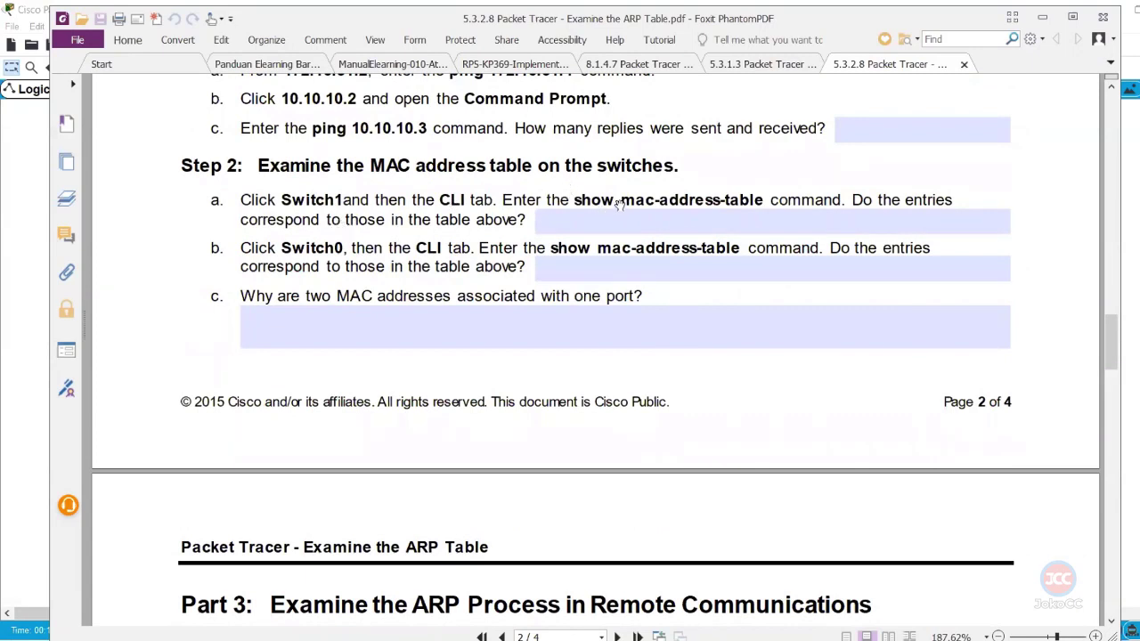
drag(576, 195, 764, 199)
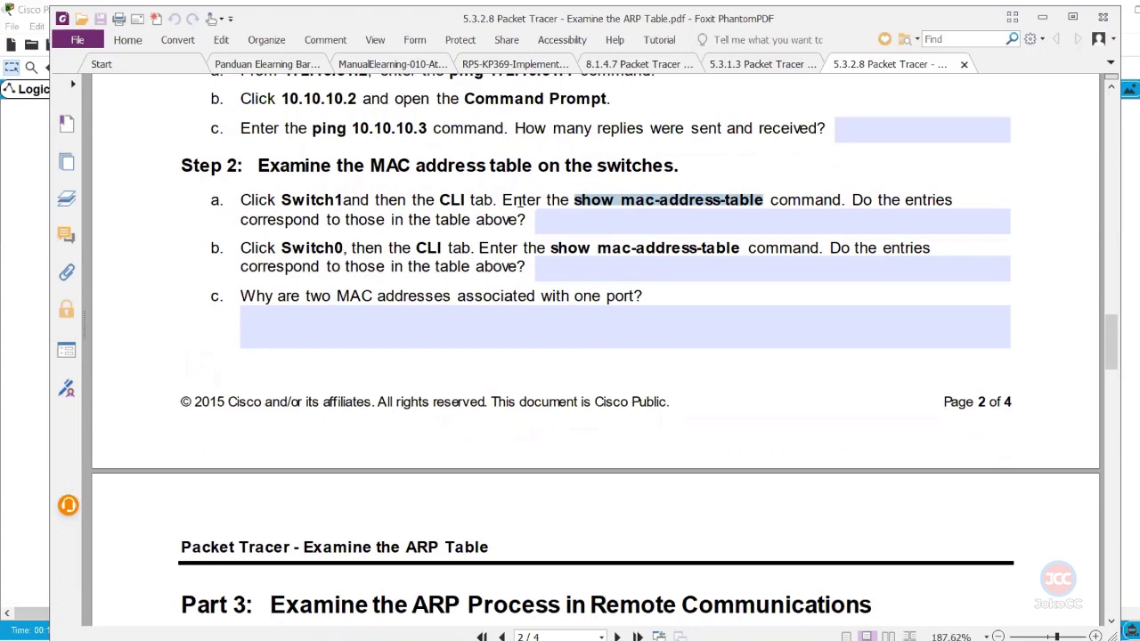
- Move the PDF window off the topology, then open Switch0's CLI in Packet Tracer and widen its window
drag(525, 19, 829, 138)
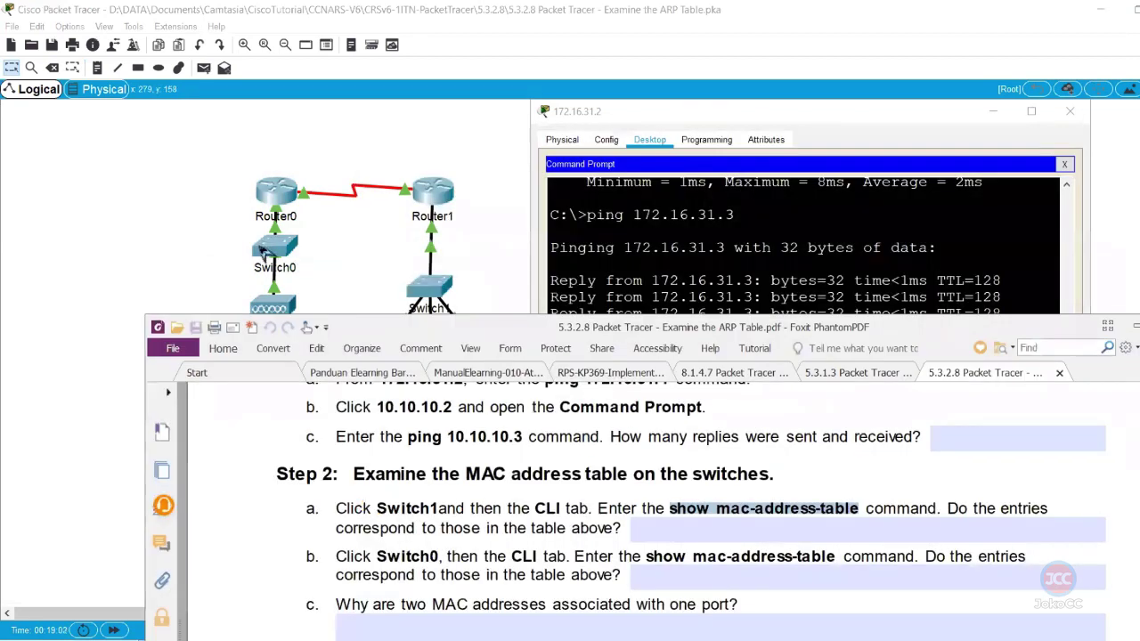
click(264, 252)
click(510, 184)
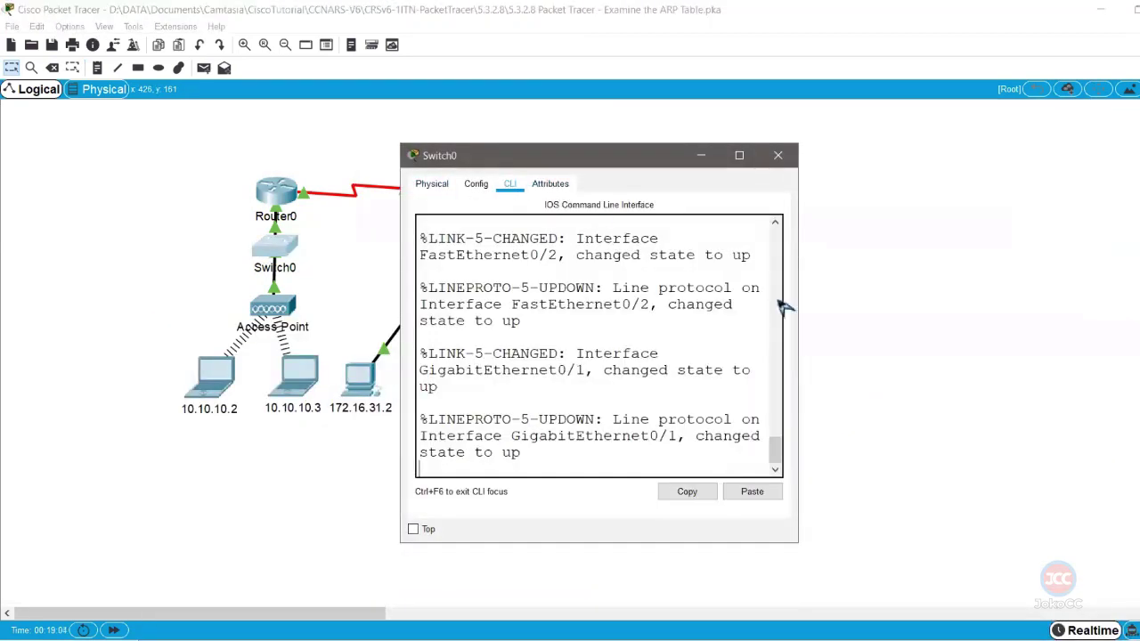
drag(799, 319, 1124, 310)
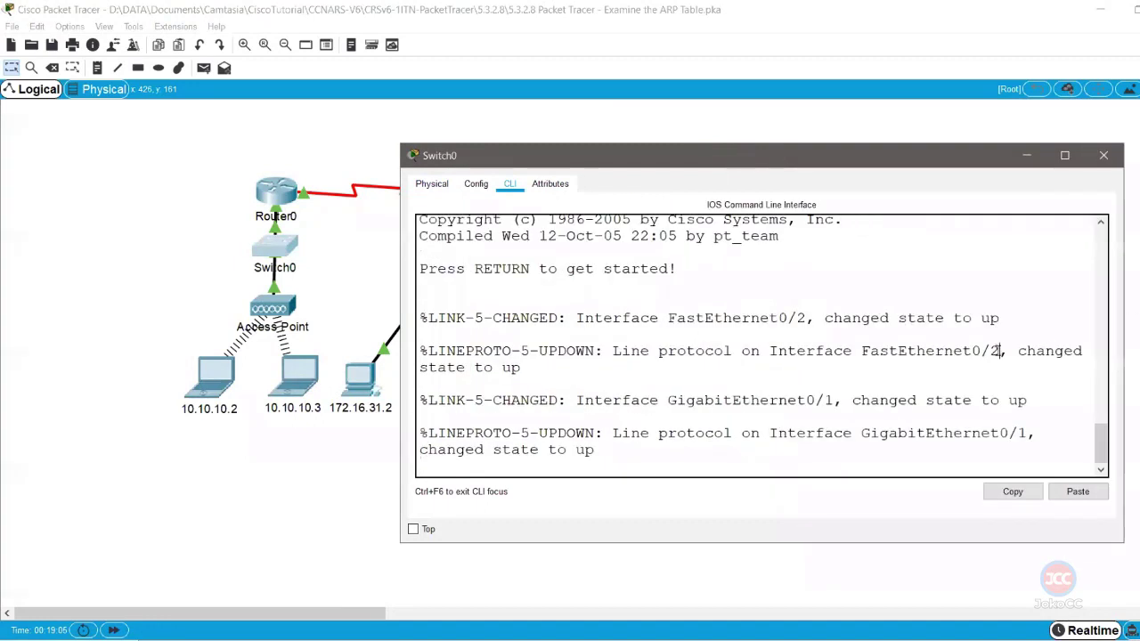
- Enter privileged mode with enable on Switch0 and run show mac-address-table
key(Return)
key(Return)
text(enable)
key(Return)
text(show mac-address-table)
key(Tab)
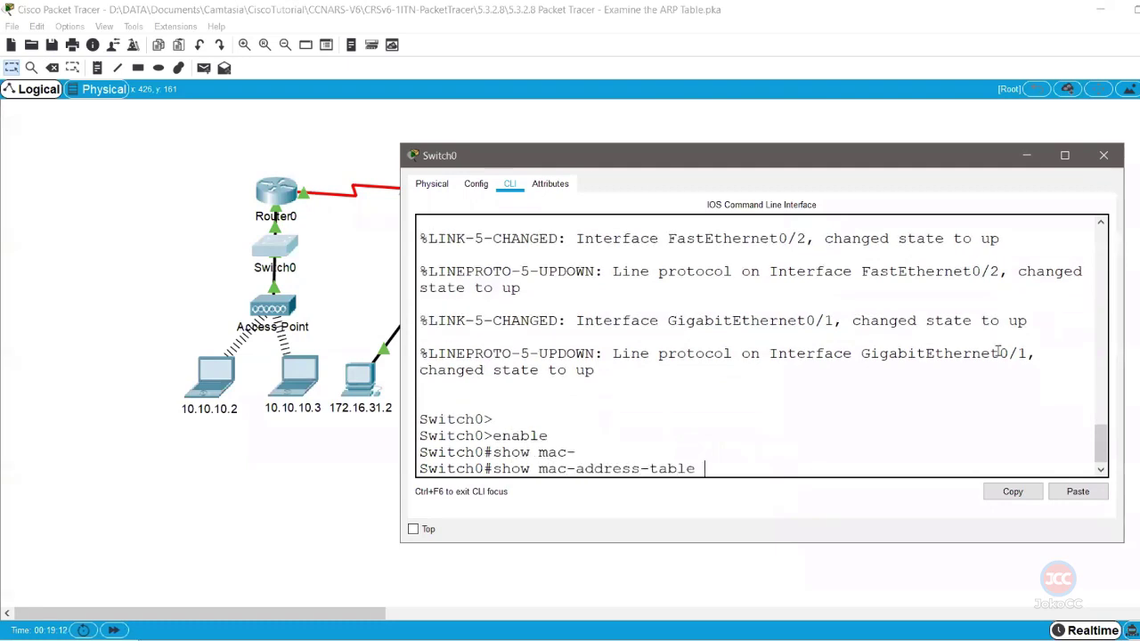
key(Return)
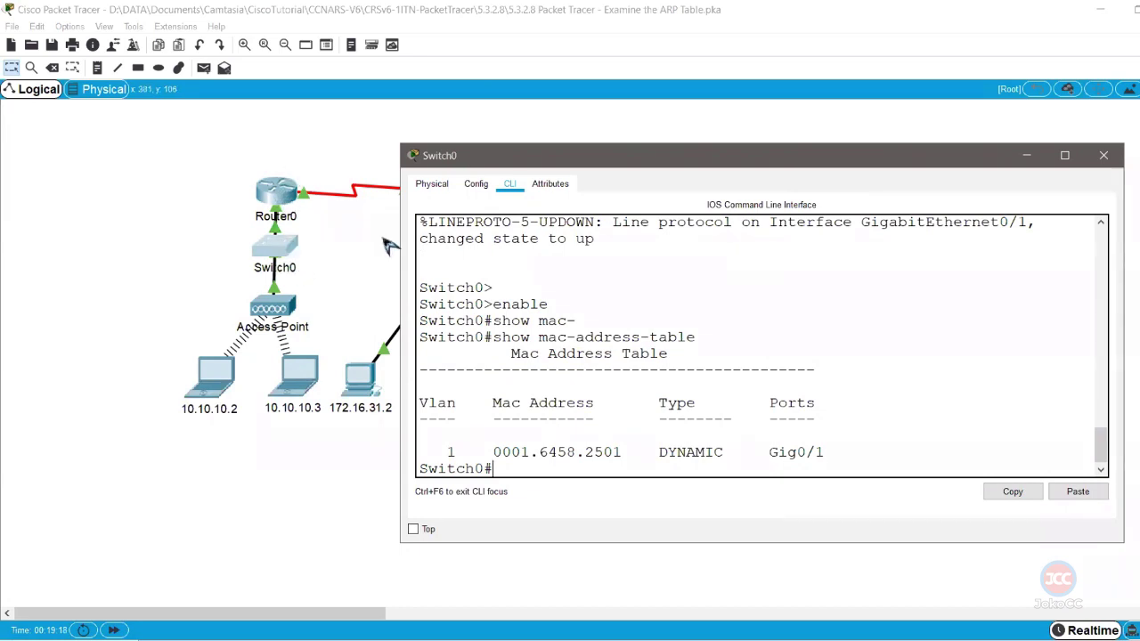
- Compare Switch0's MAC address table with the PDF's Part 2 instructions, including the question about two MAC addresses on one port
key(alt+Tab)
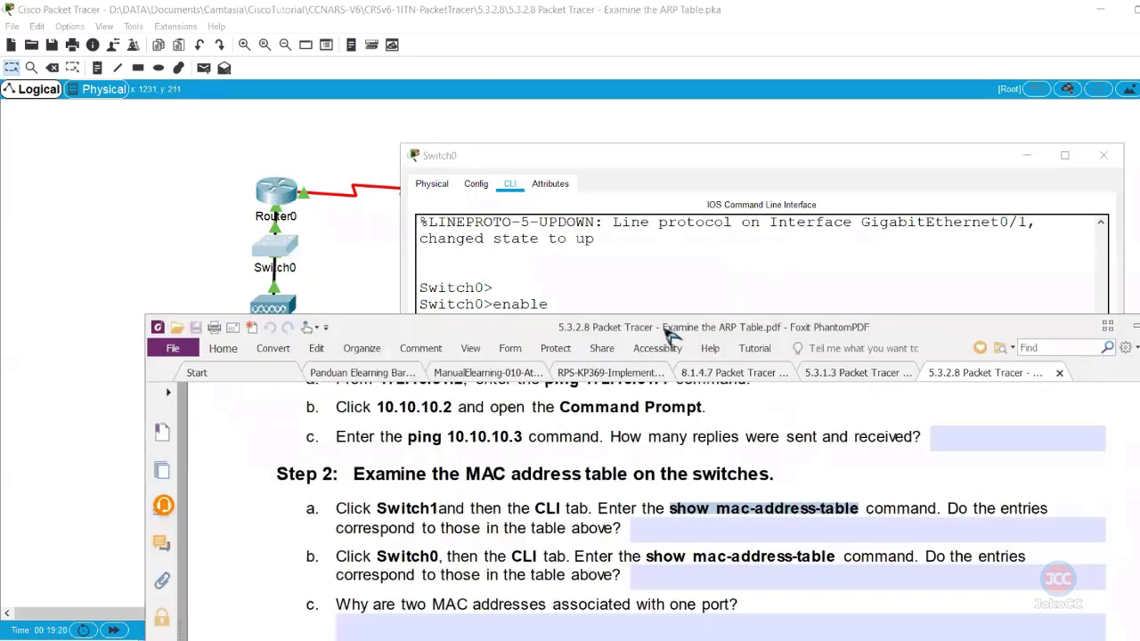
drag(669, 331, 657, 330)
drag(583, 290, 576, 130)
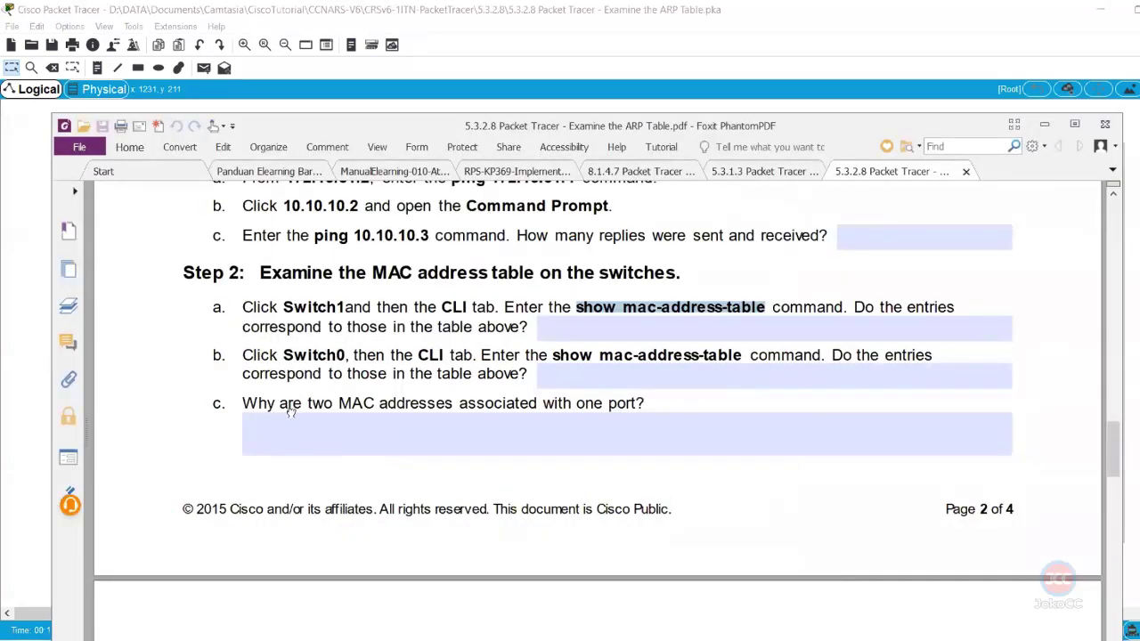
scroll(288, 418, up, 1)
scroll(561, 416, up, 1)
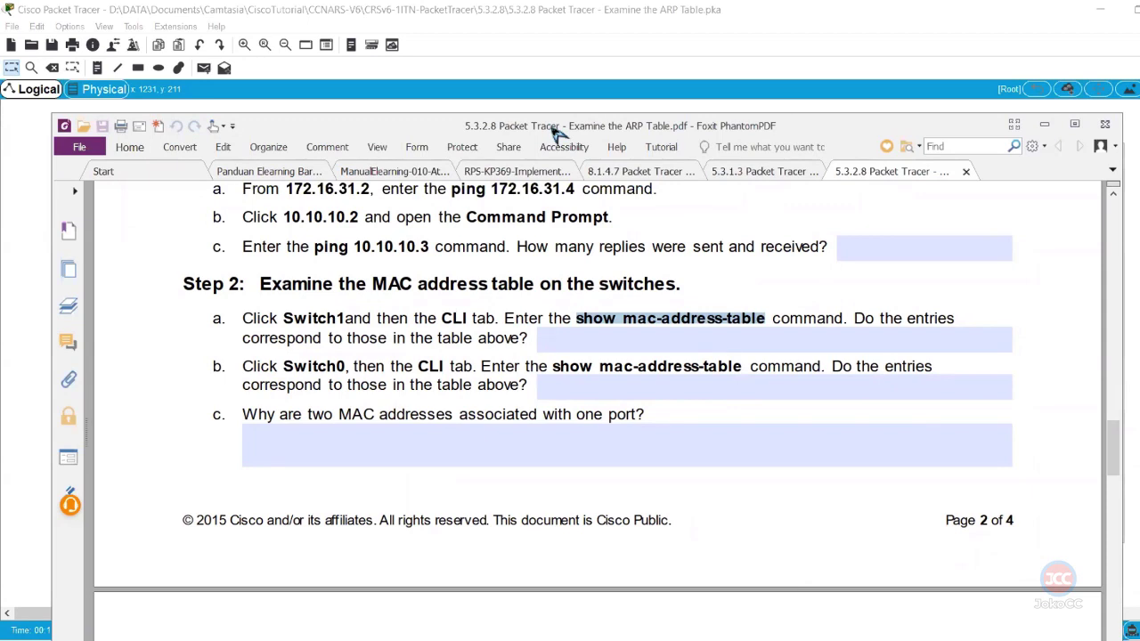
drag(552, 130, 598, 513)
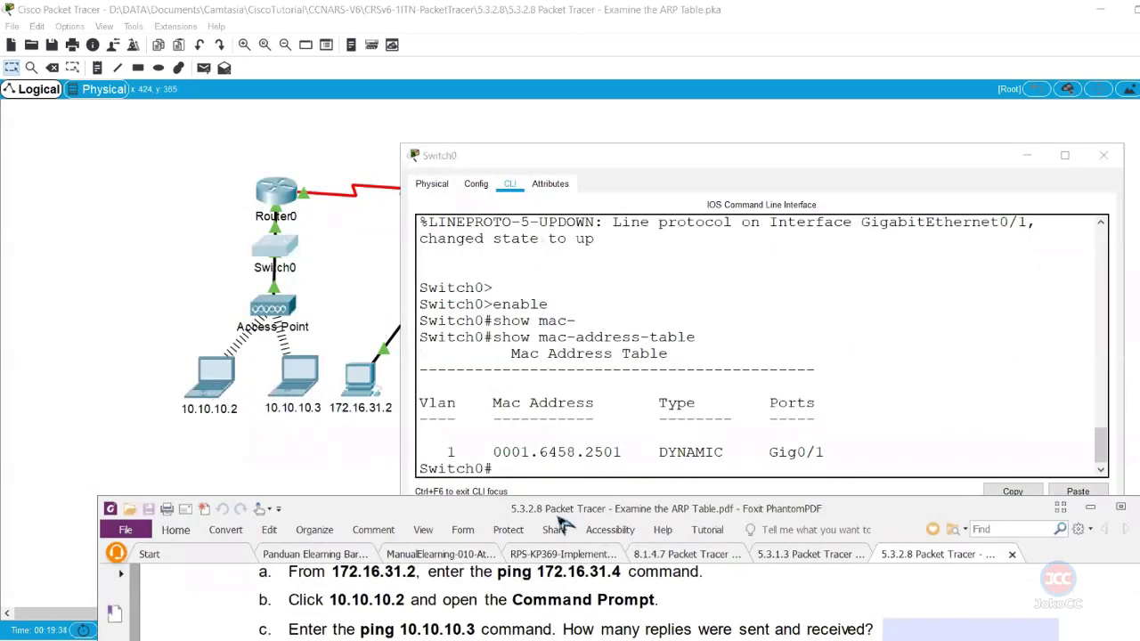
drag(543, 508, 506, 300)
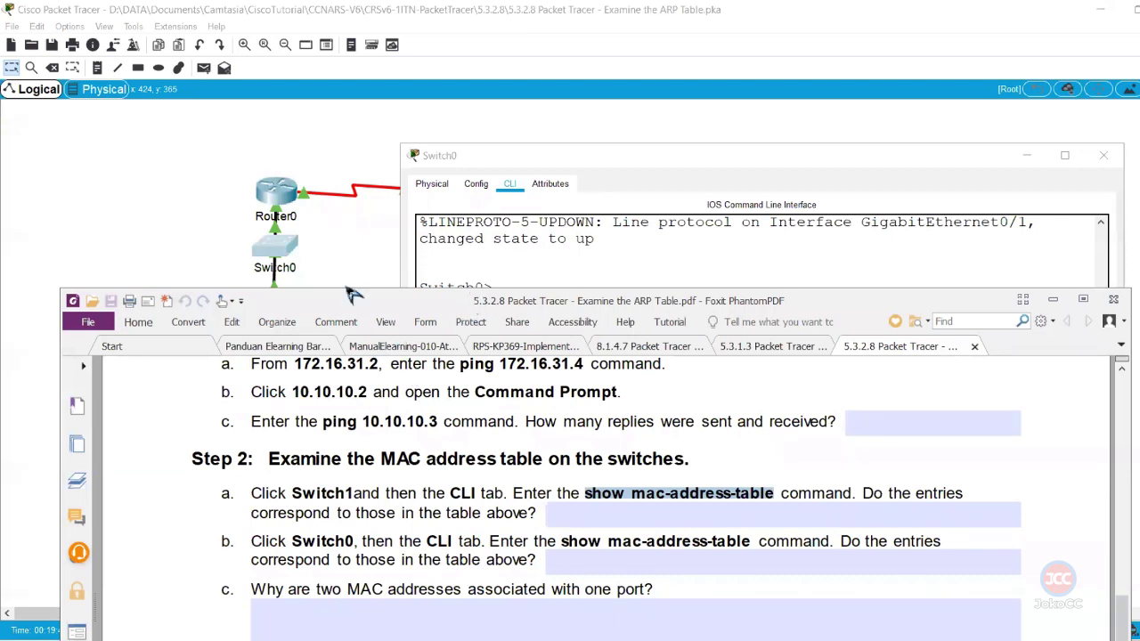
- Open the Command Prompt of laptop 10.10.10.2 in Packet Tracer and ping 10.10.10.3
click(165, 258)
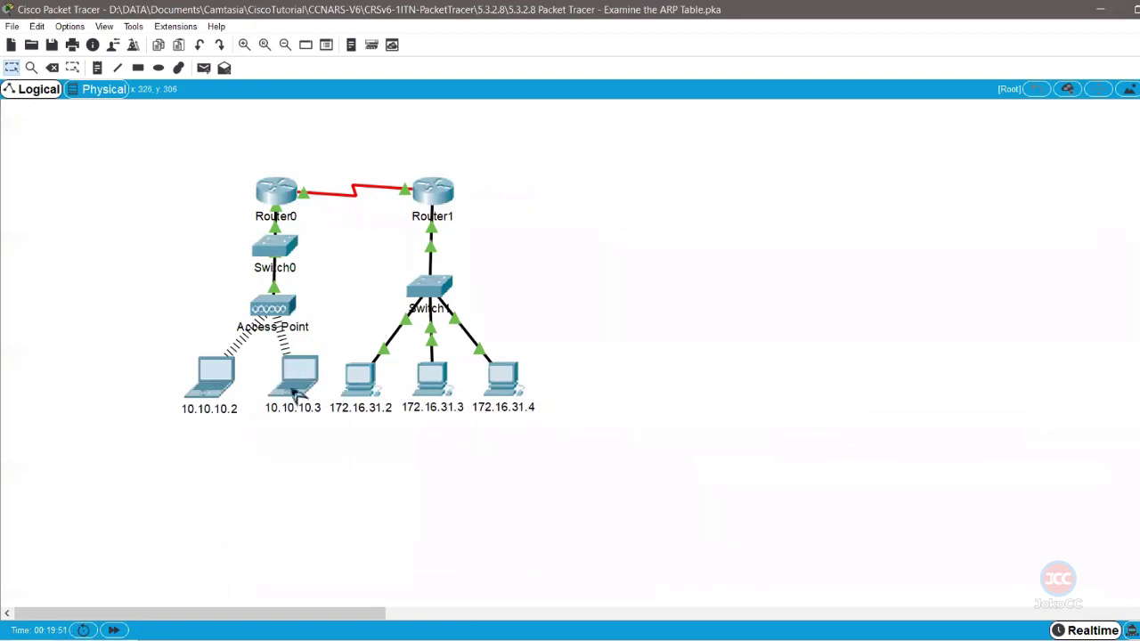
click(202, 383)
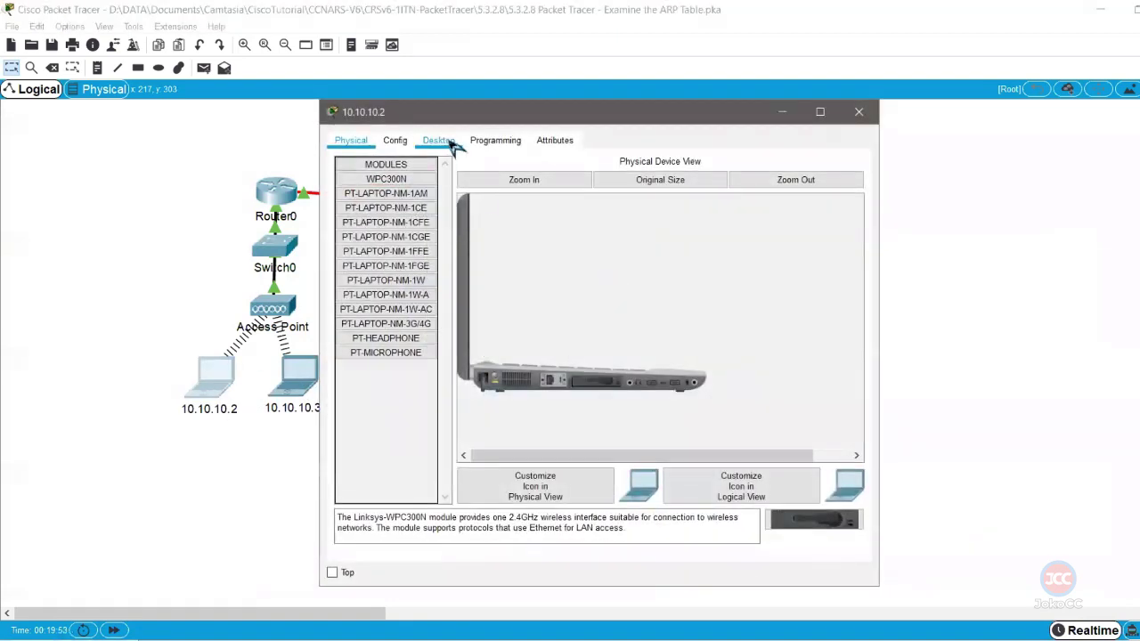
click(437, 141)
click(687, 212)
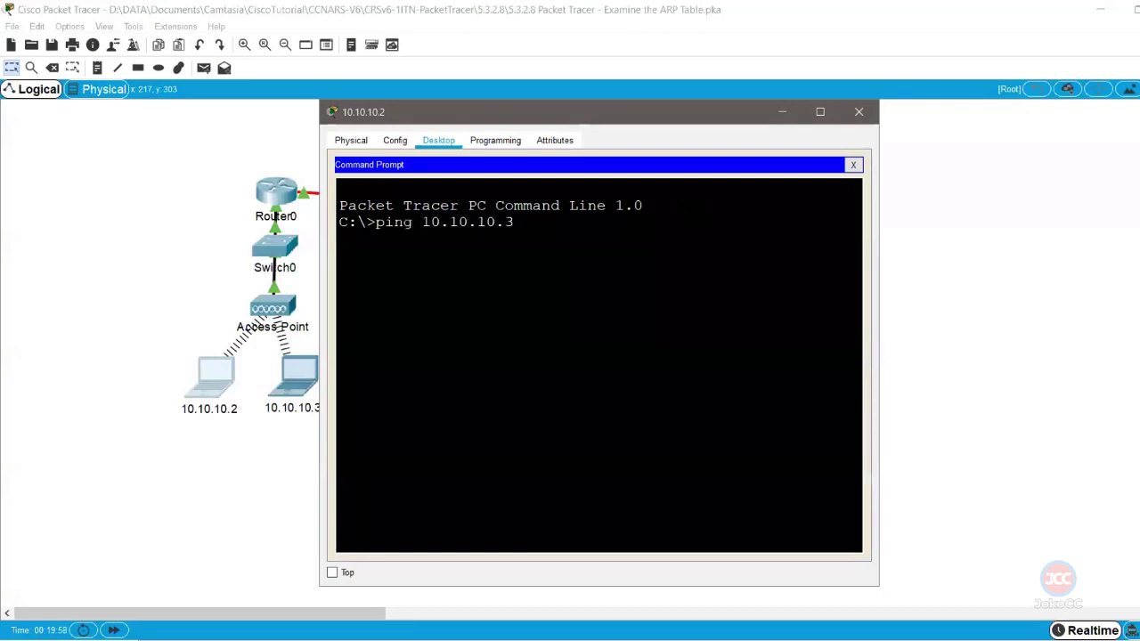
key(Return)
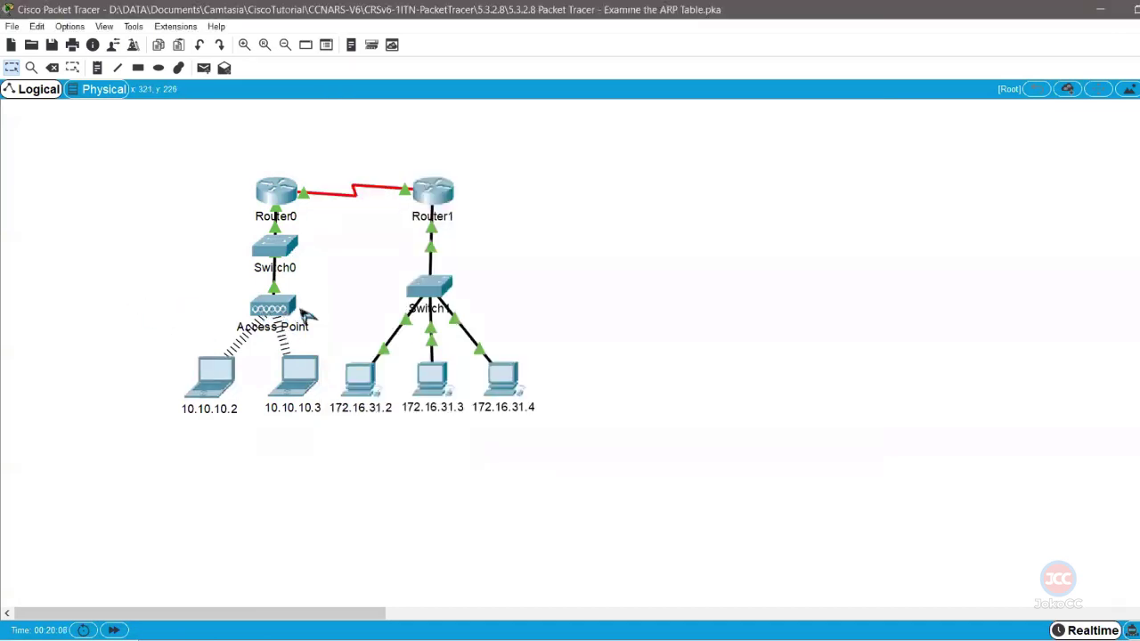
- Reopen Switch0's CLI and rerun show mac-address-table
click(283, 254)
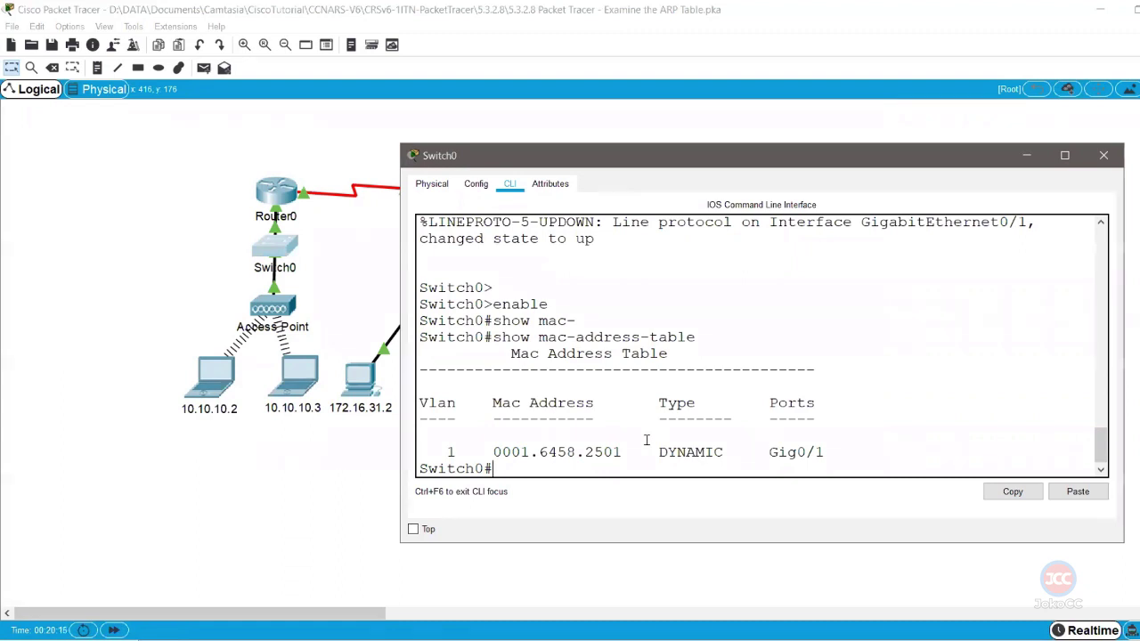
key(Up)
key(Return)
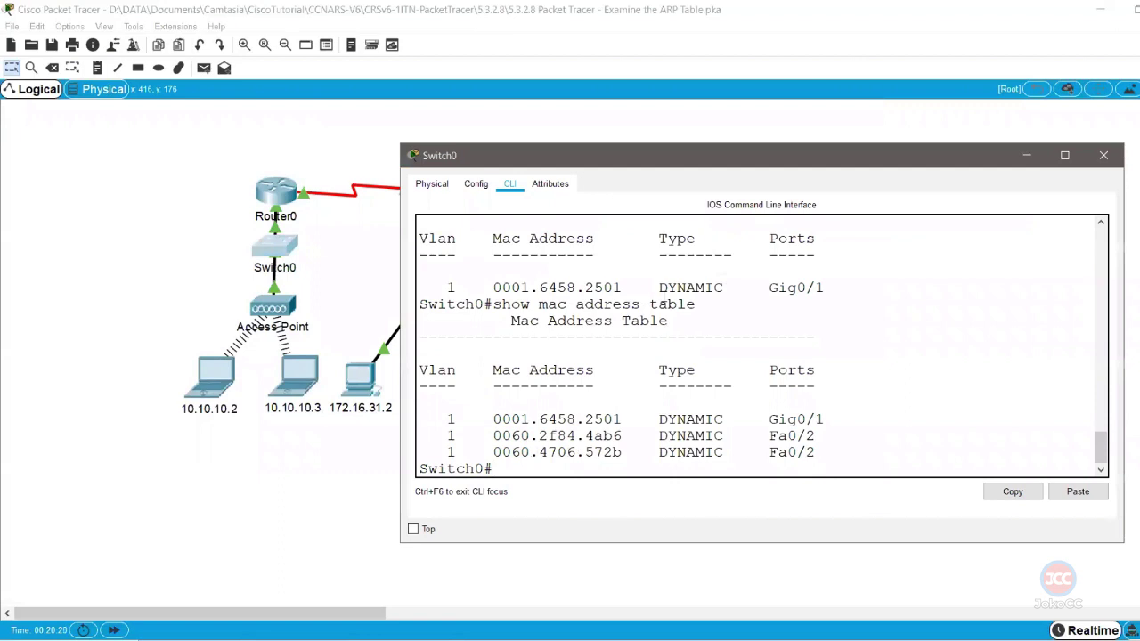
- Examine the two Fa0/2 entries and their ports in Switch0's show mac-address-table output
drag(705, 303, 520, 304)
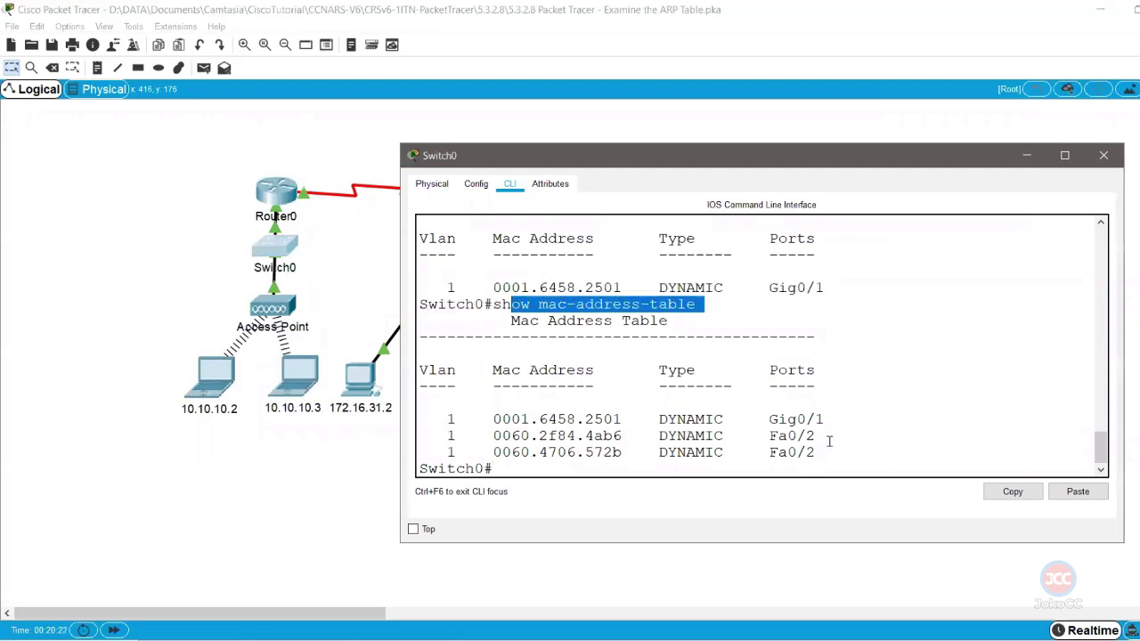
drag(832, 453, 405, 438)
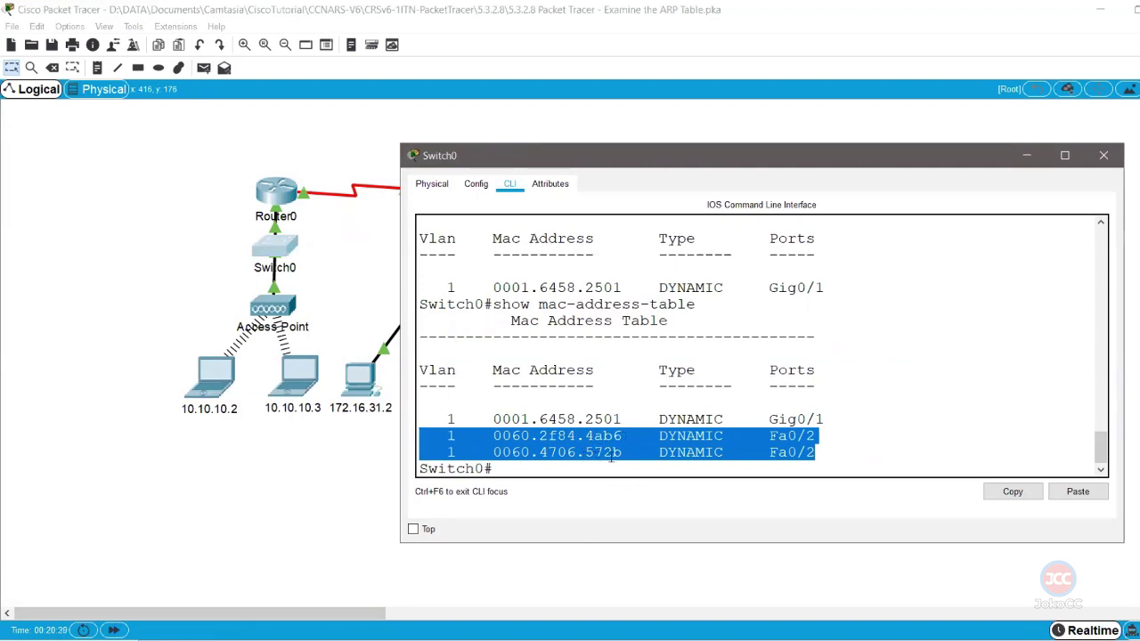
click(847, 453)
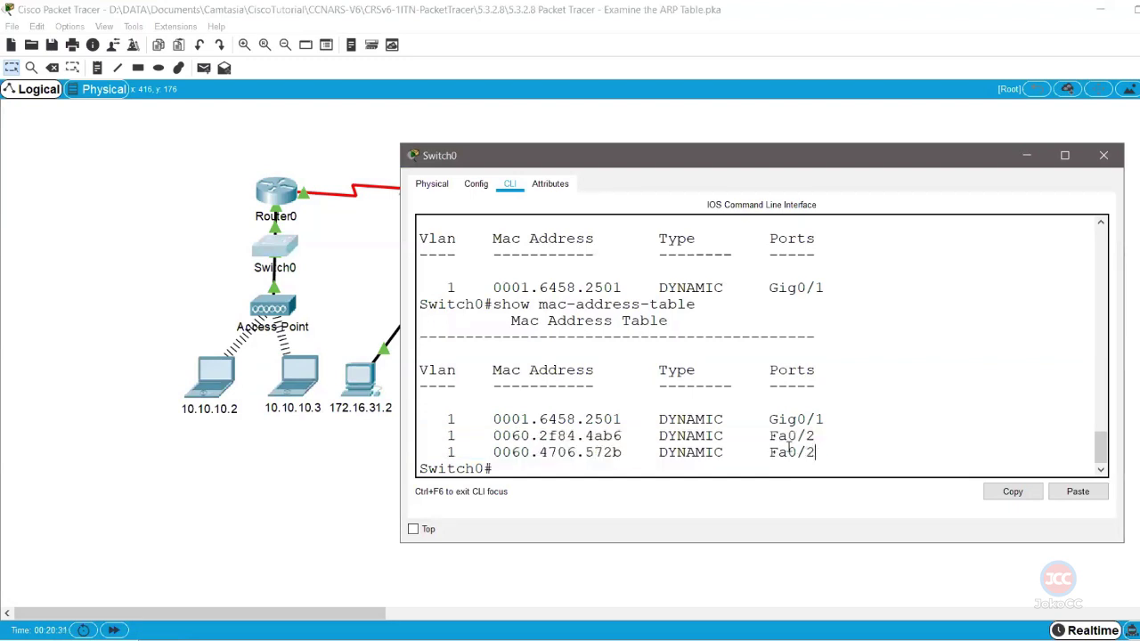
drag(817, 453, 767, 437)
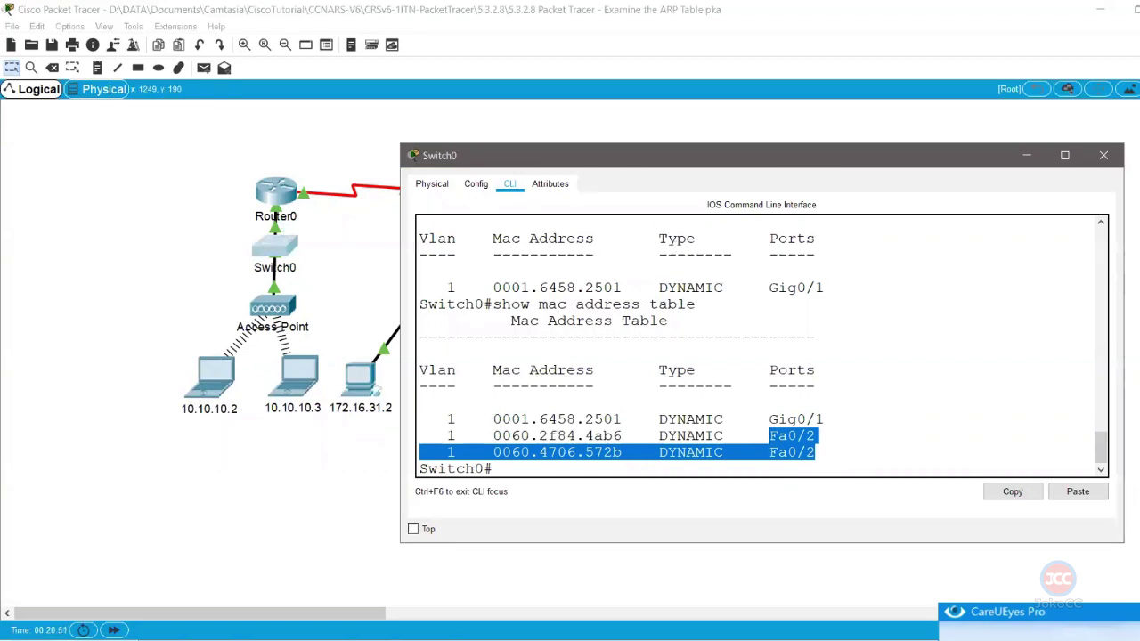
- Switch to the activity PDF in Foxit PhantomPDF and read Part 3, Step 1 on generating remote ARP traffic
key(alt+Tab)
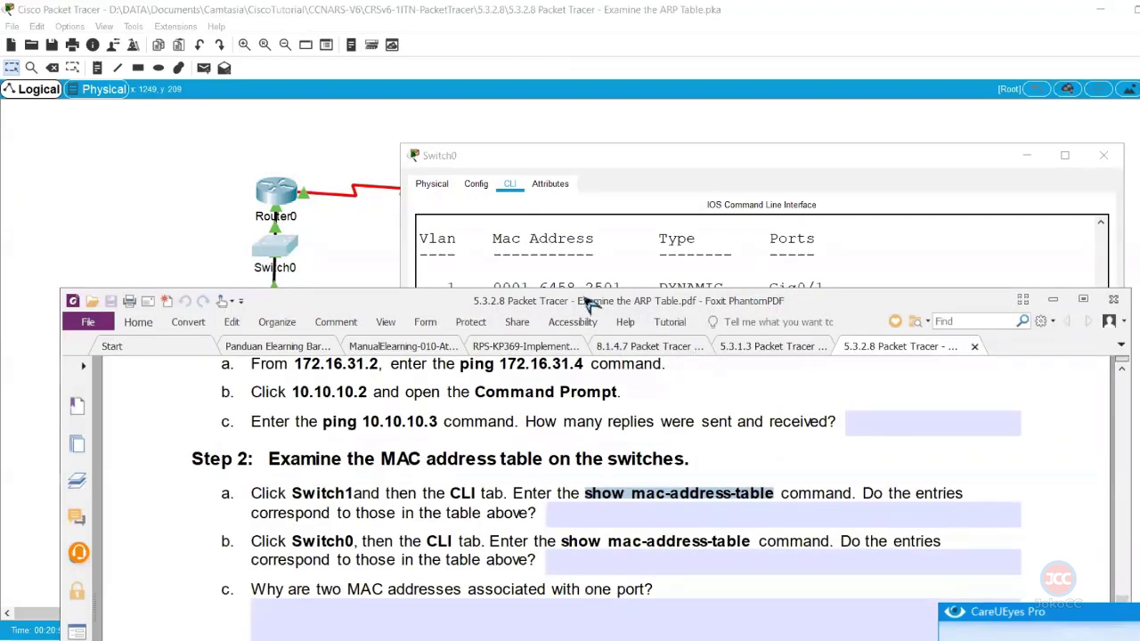
drag(588, 303, 593, 95)
scroll(481, 339, down, 6)
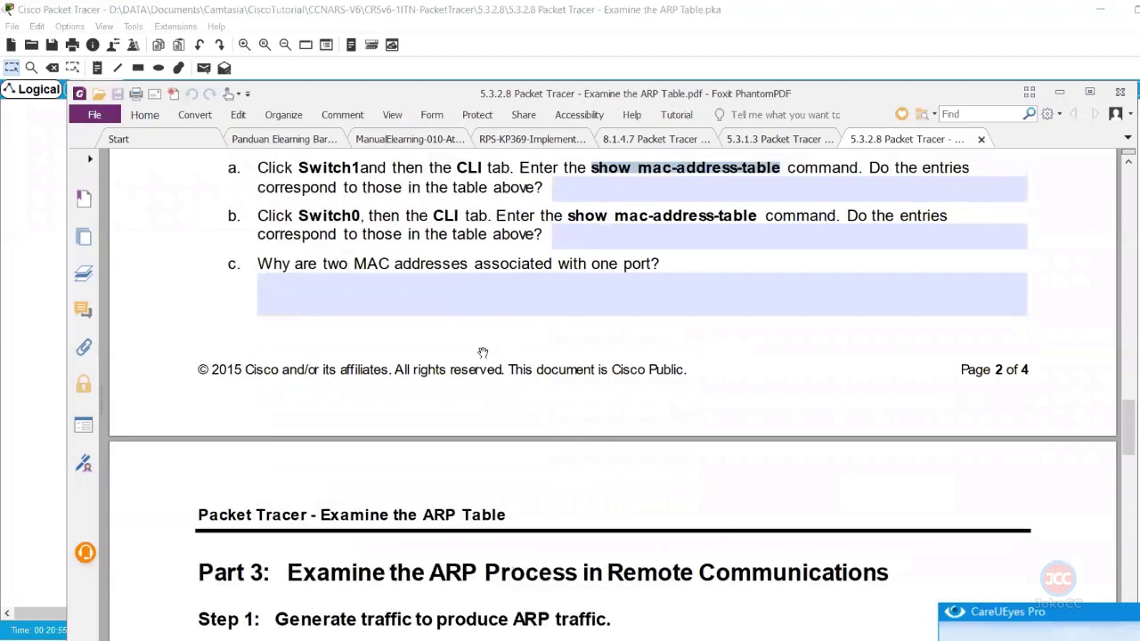
scroll(482, 352, down, 3)
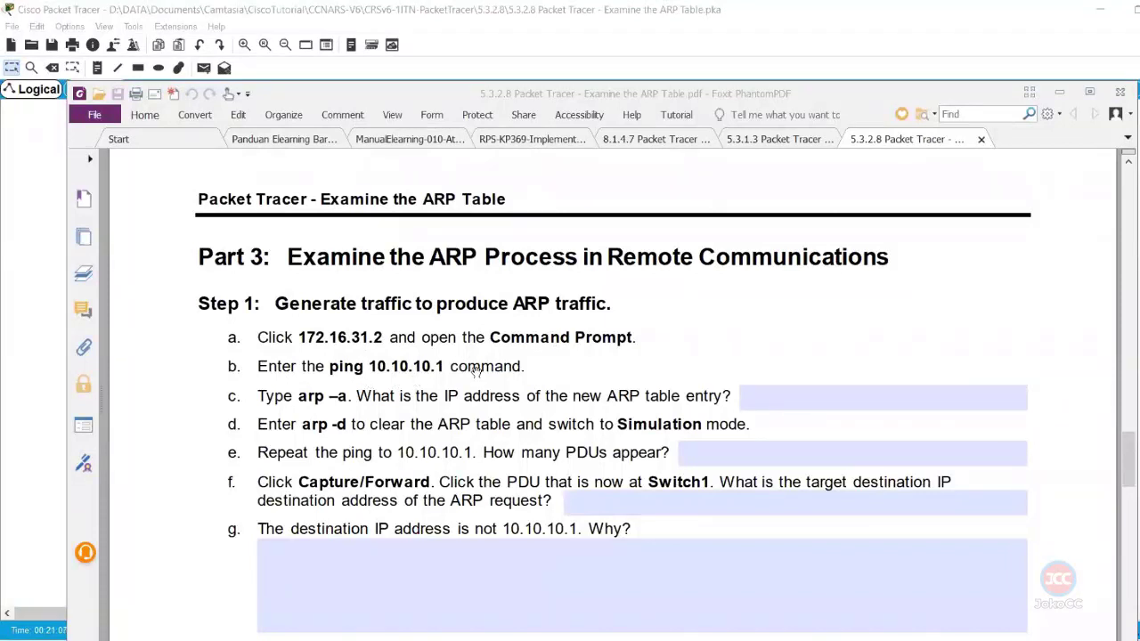
- Return to Packet Tracer and run arp -a in the Command Prompt of PC 172.16.31.2, checking the entries for new addresses
click(39, 318)
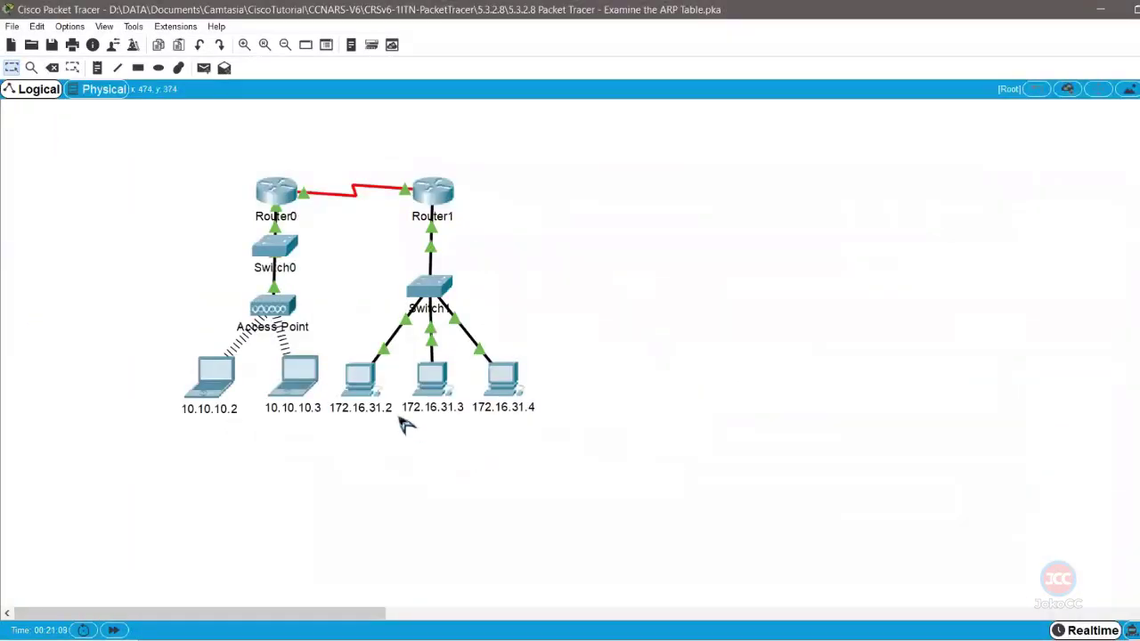
click(368, 399)
key(Up)
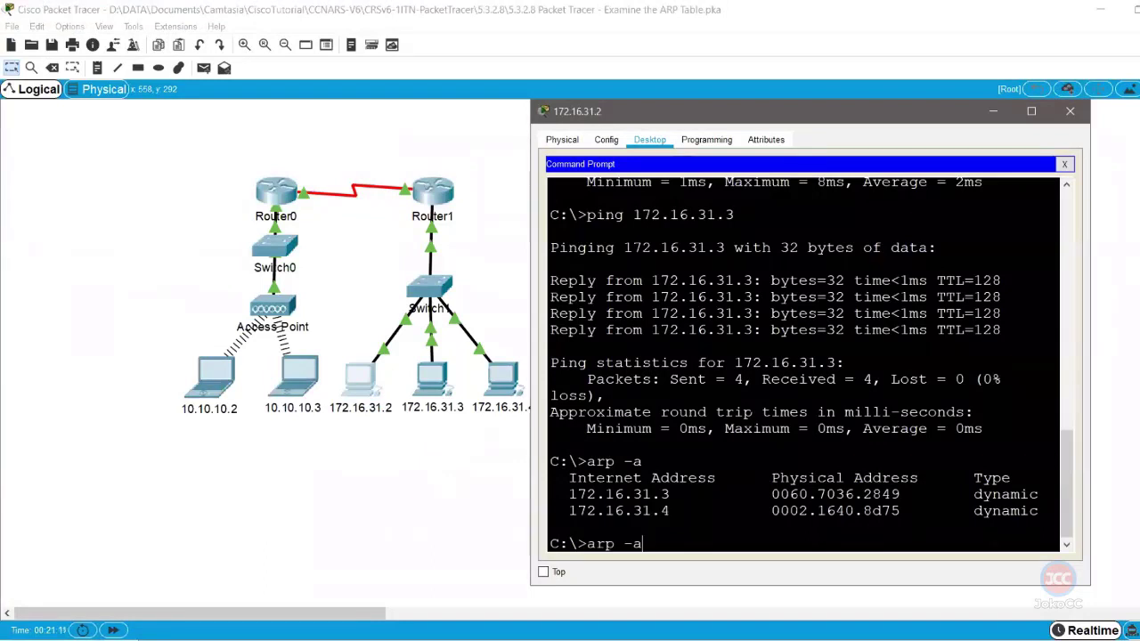
key(Return)
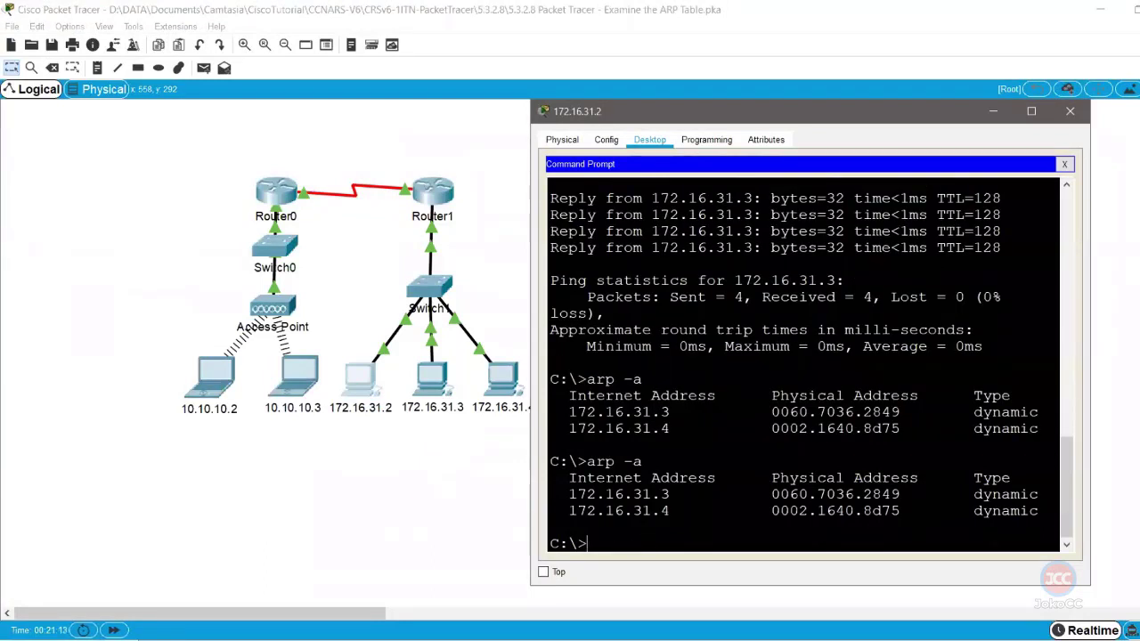
drag(679, 511, 549, 494)
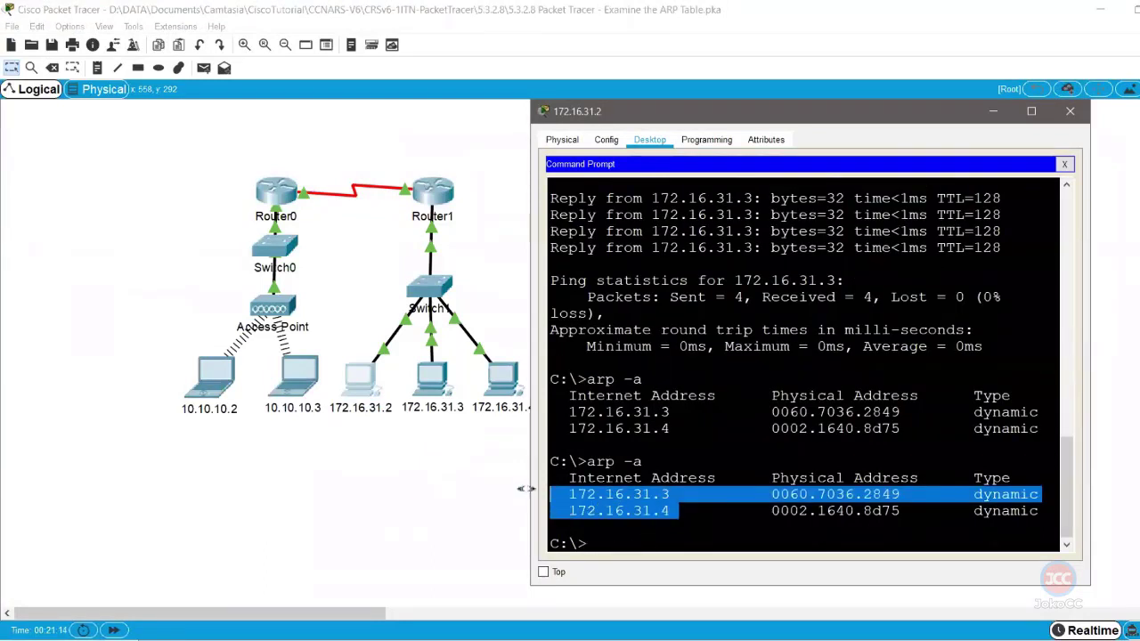
click(614, 527)
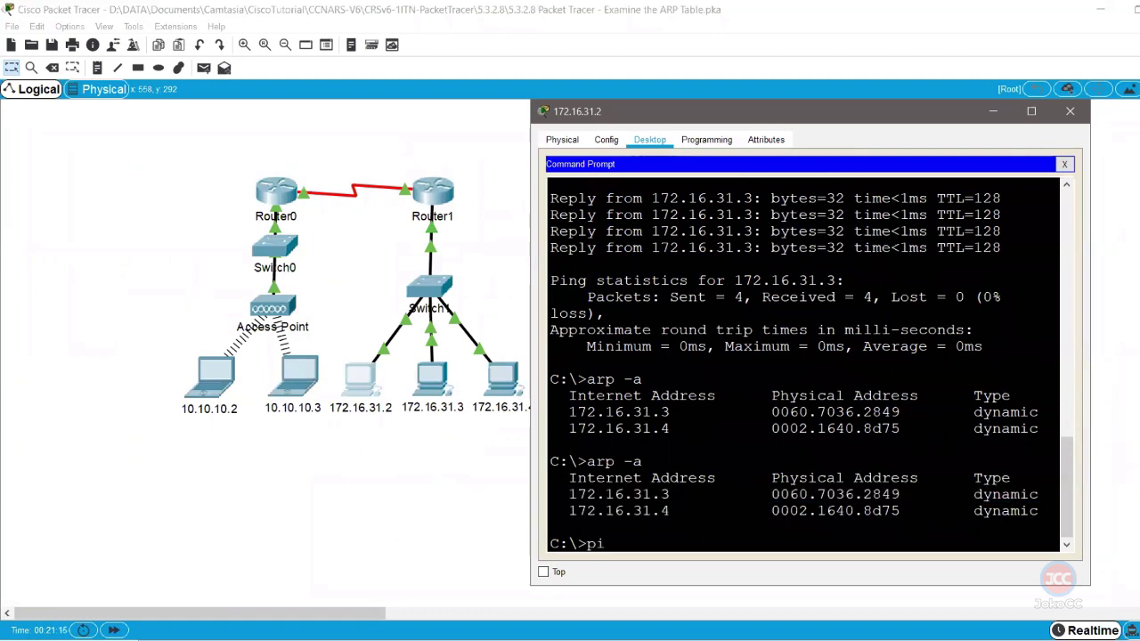
- Switch to Simulation mode and ping 10.10.10.1 from PC 172.16.31.2, following the PDF's Part 3 instructions
text(ping 10.10.10)
key(alt+Tab)
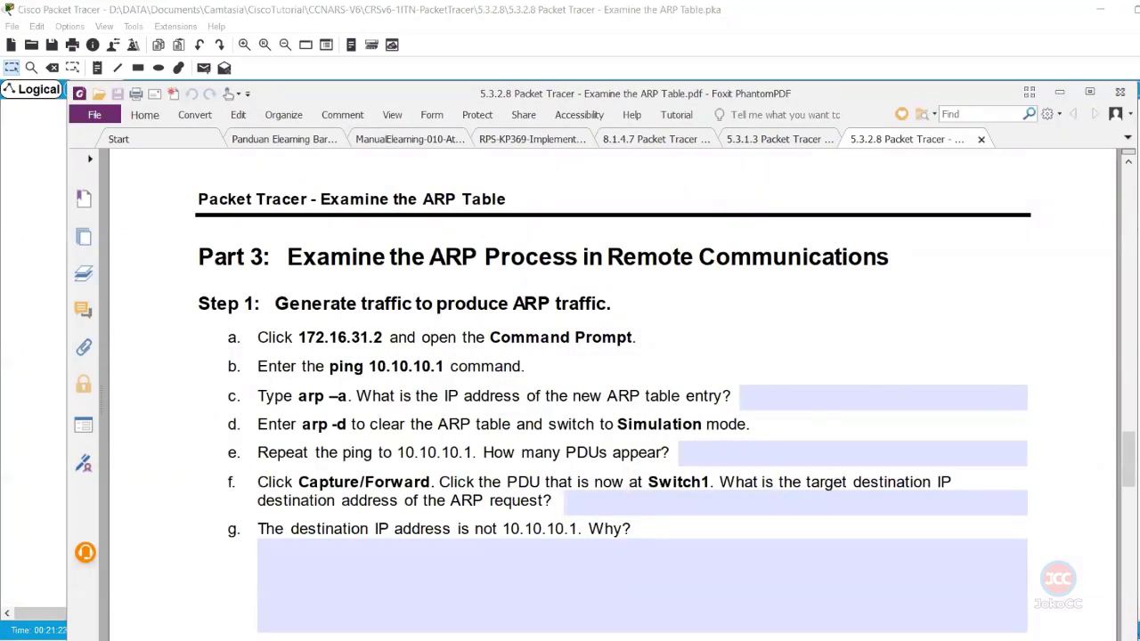
key(alt+Tab)
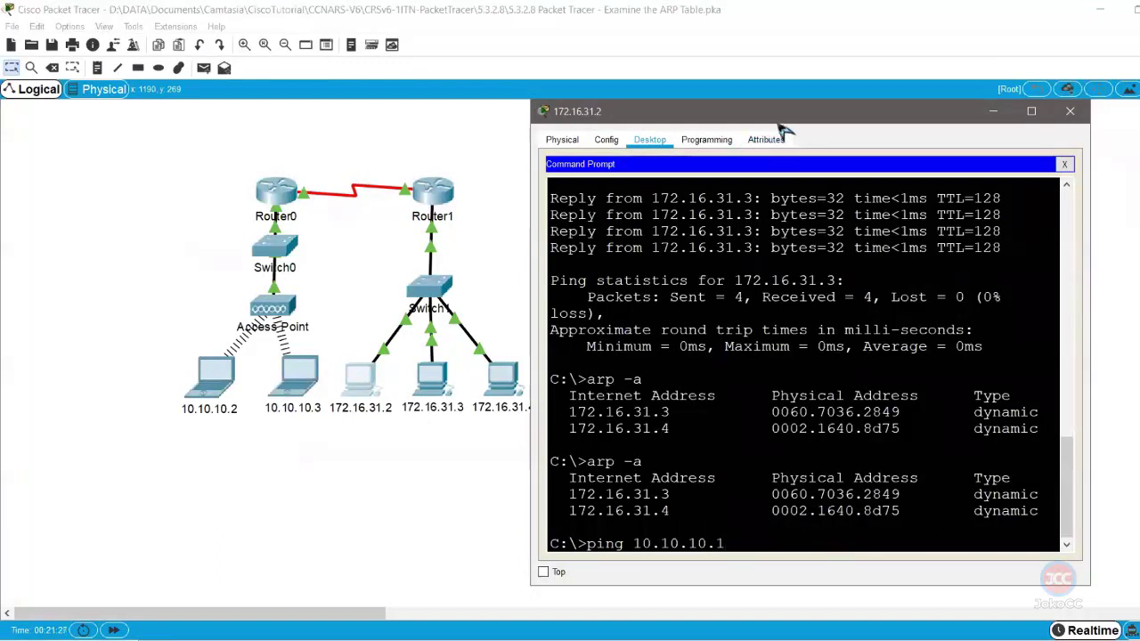
drag(766, 114, 681, 91)
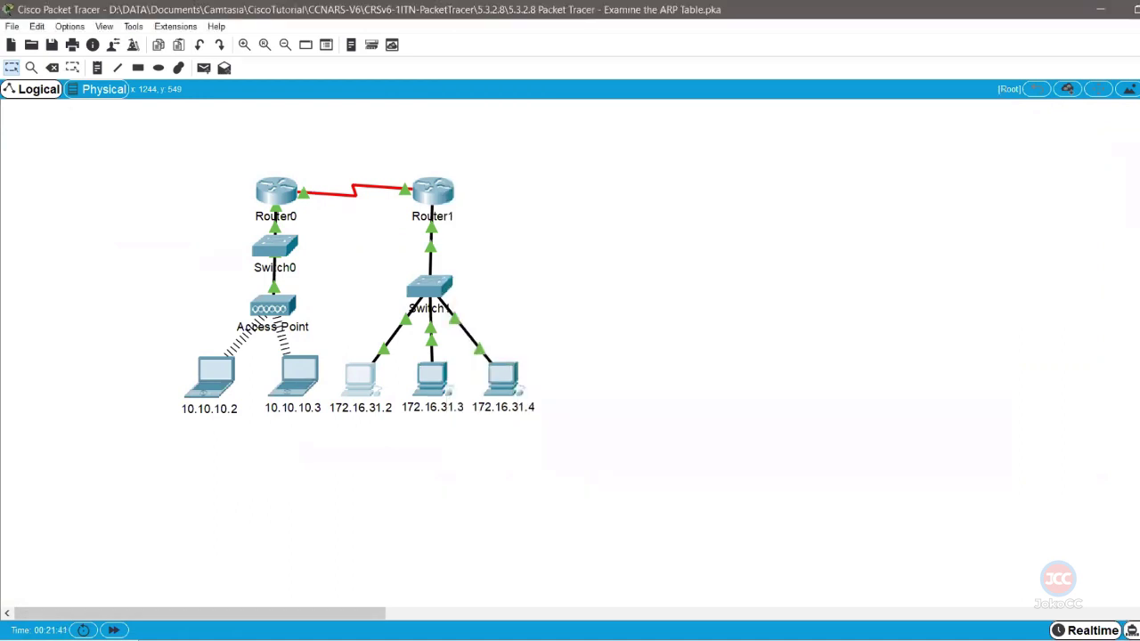
click(1124, 630)
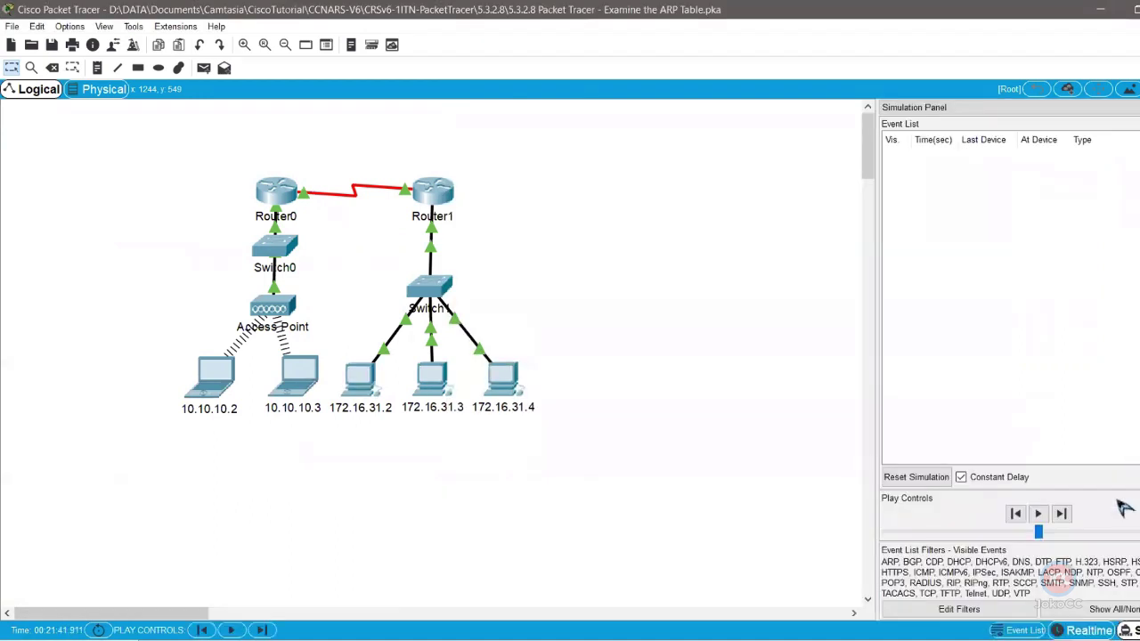
click(361, 381)
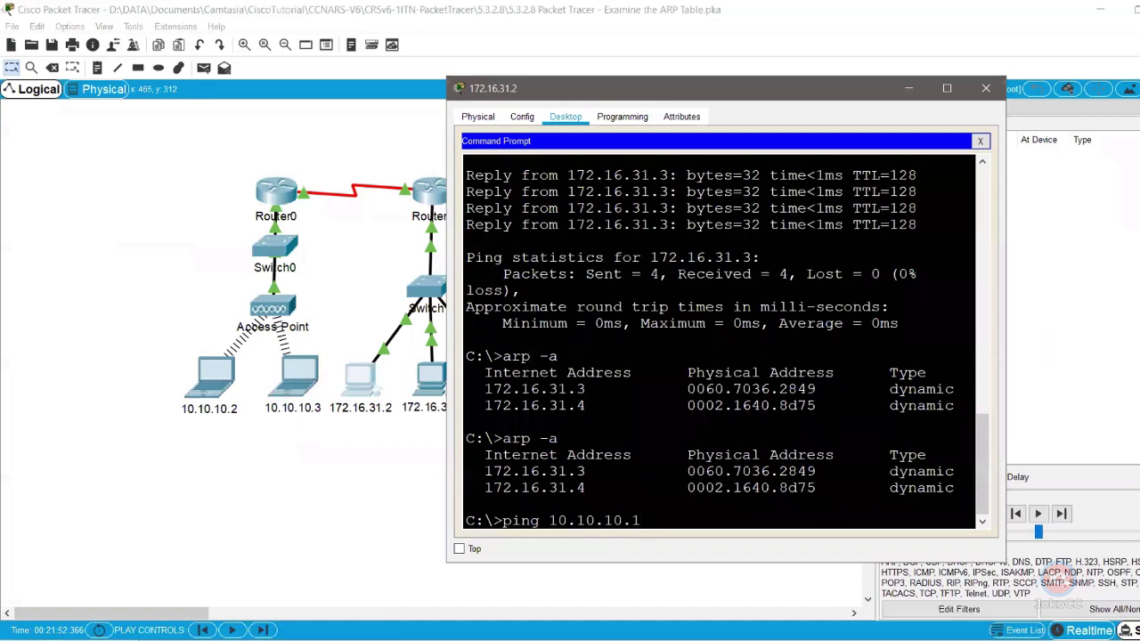
key(Return)
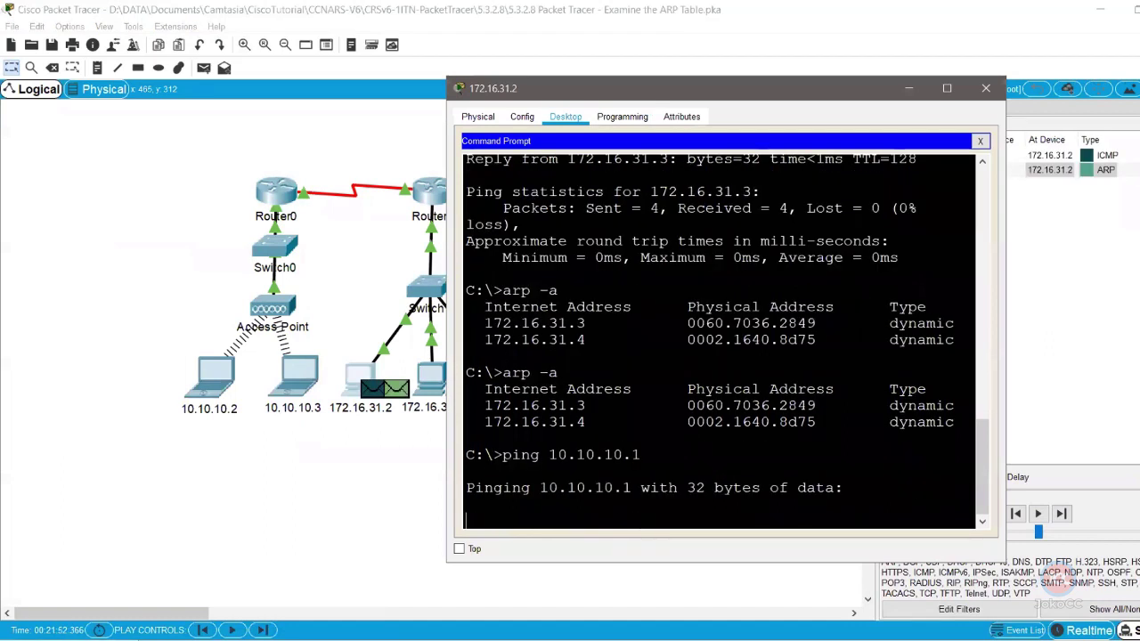
- Step the simulation forward through the ARP request and Router1's reply until it reaches PC 172.16.31.2
click(910, 89)
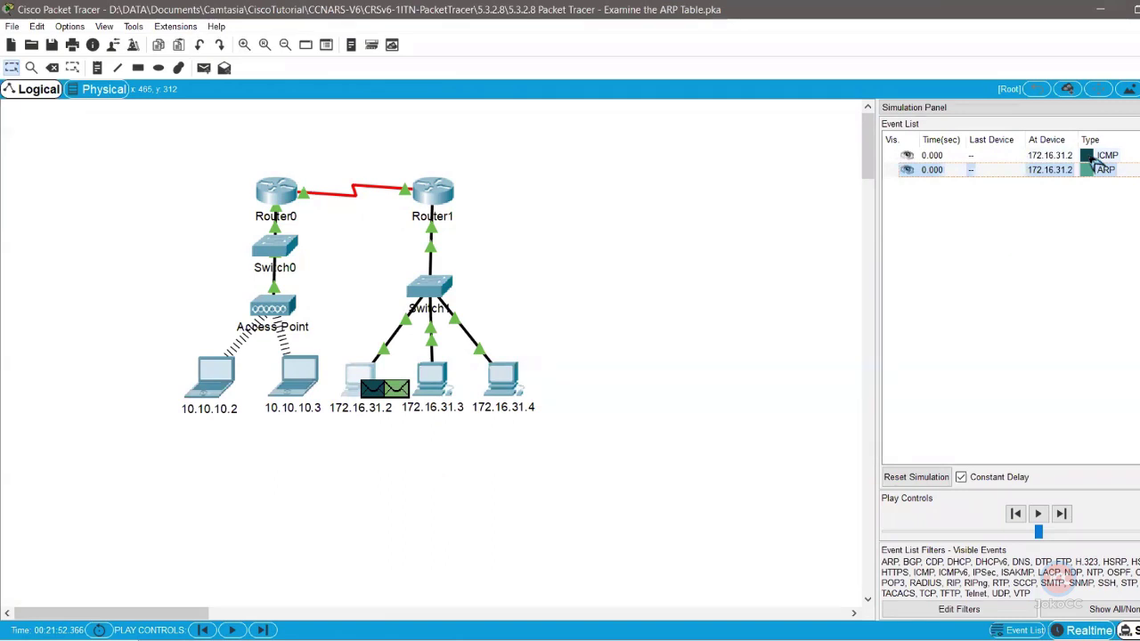
click(1061, 514)
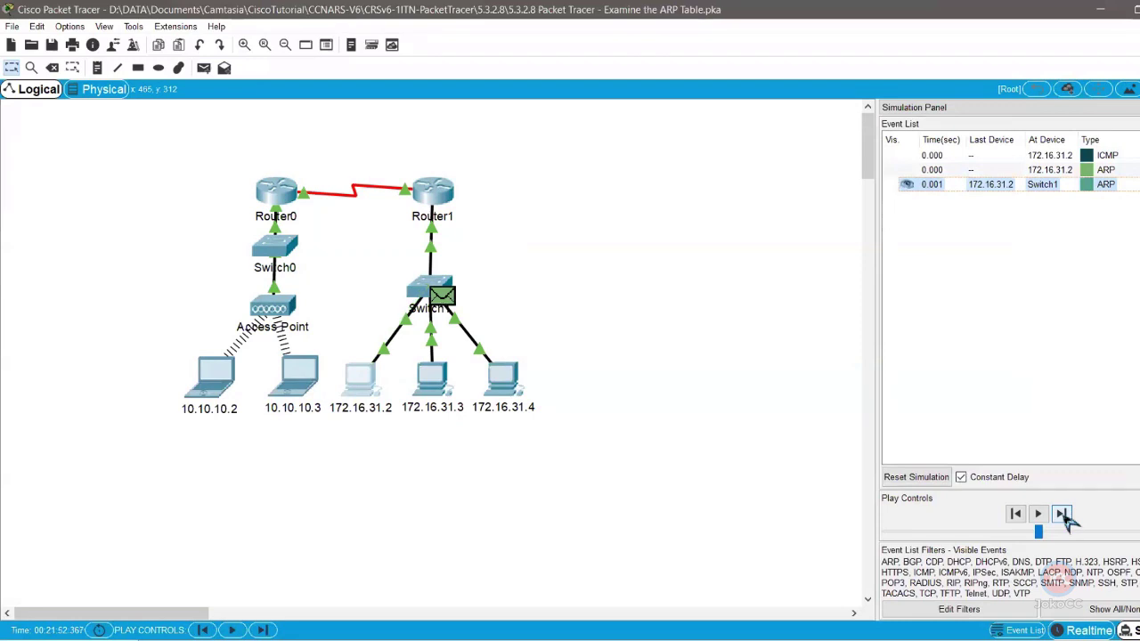
click(1063, 515)
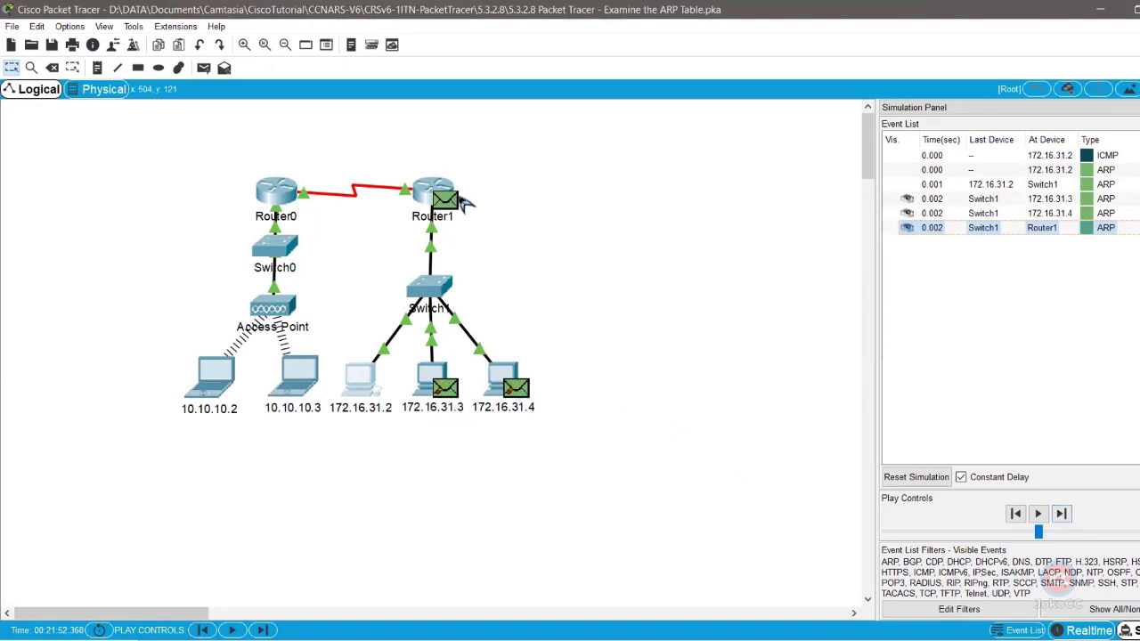
click(1061, 515)
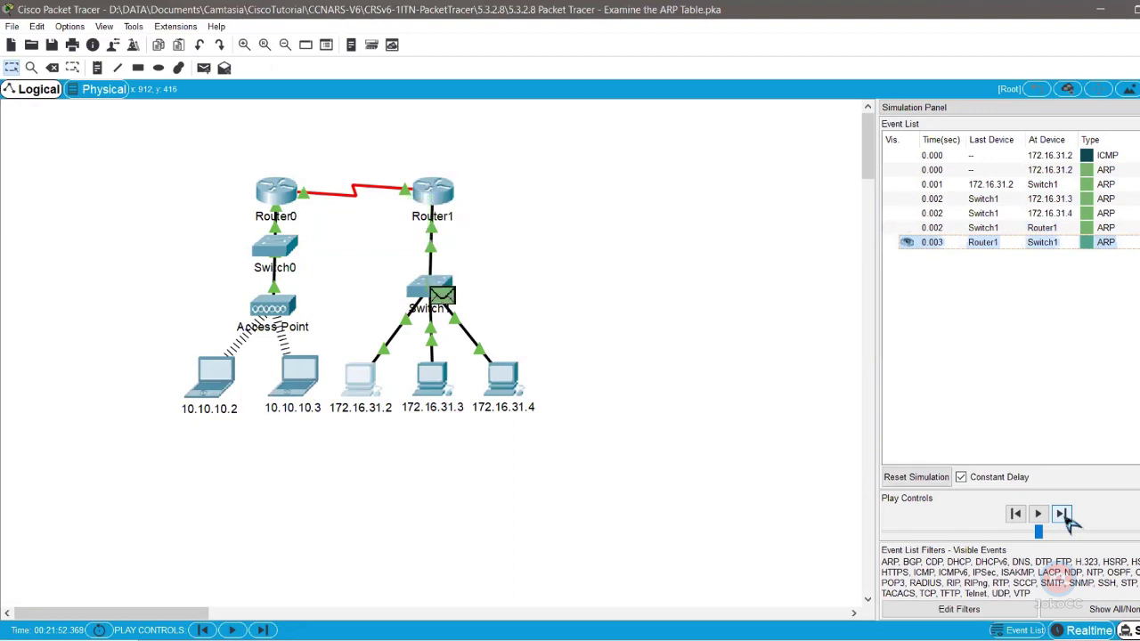
click(1062, 515)
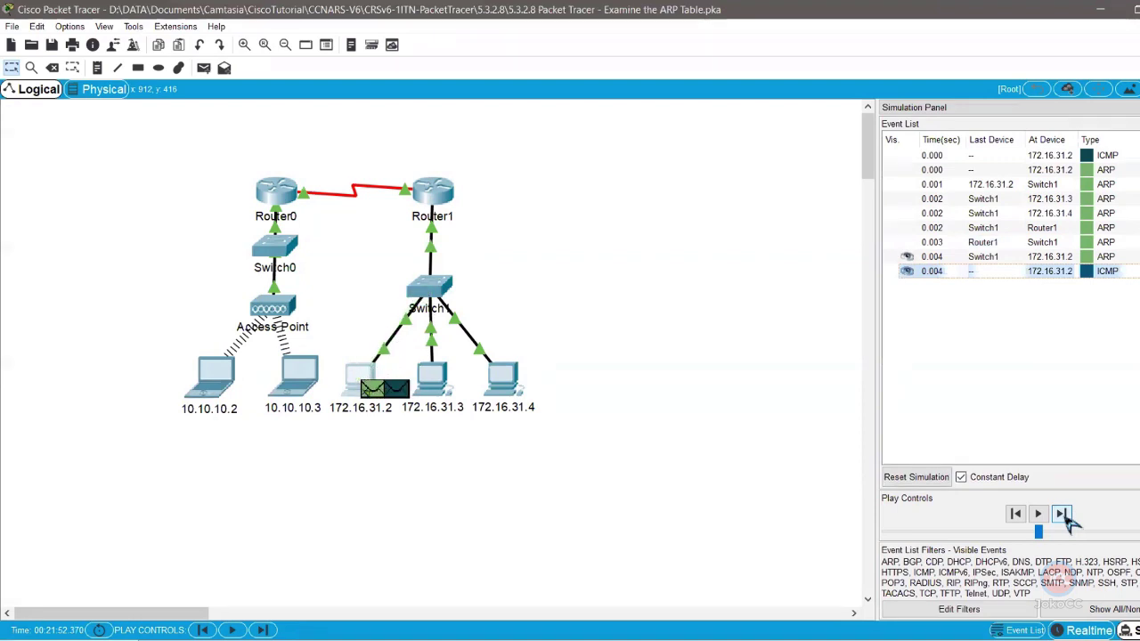
- Check the ping and earlier ARP entries in the Command Prompt of PC 172.16.31.2
click(365, 372)
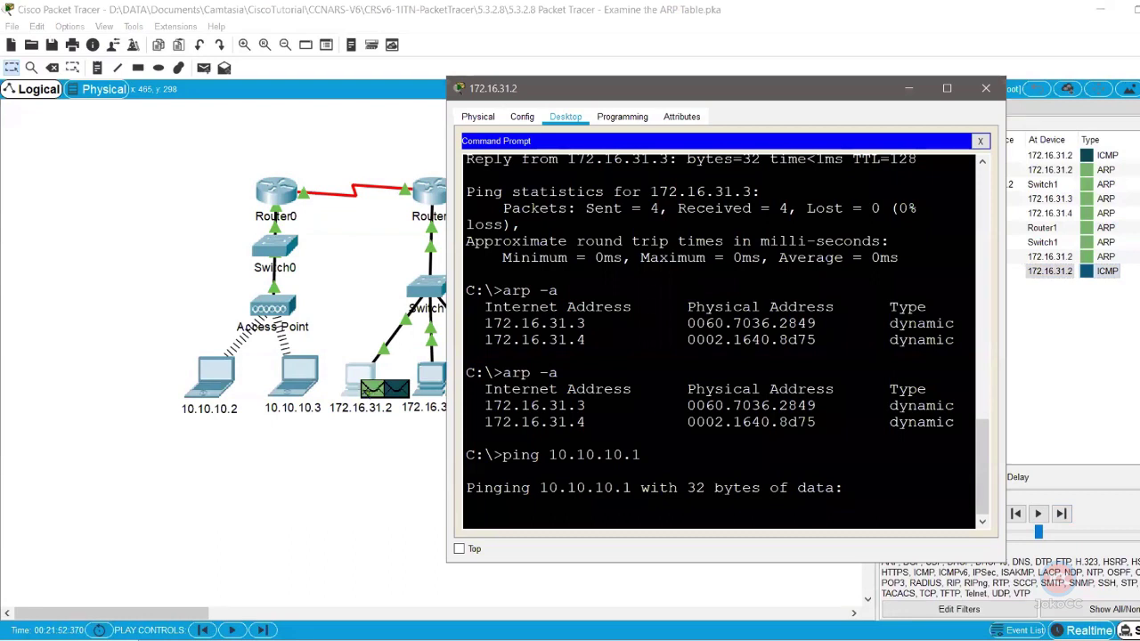
drag(503, 372, 466, 437)
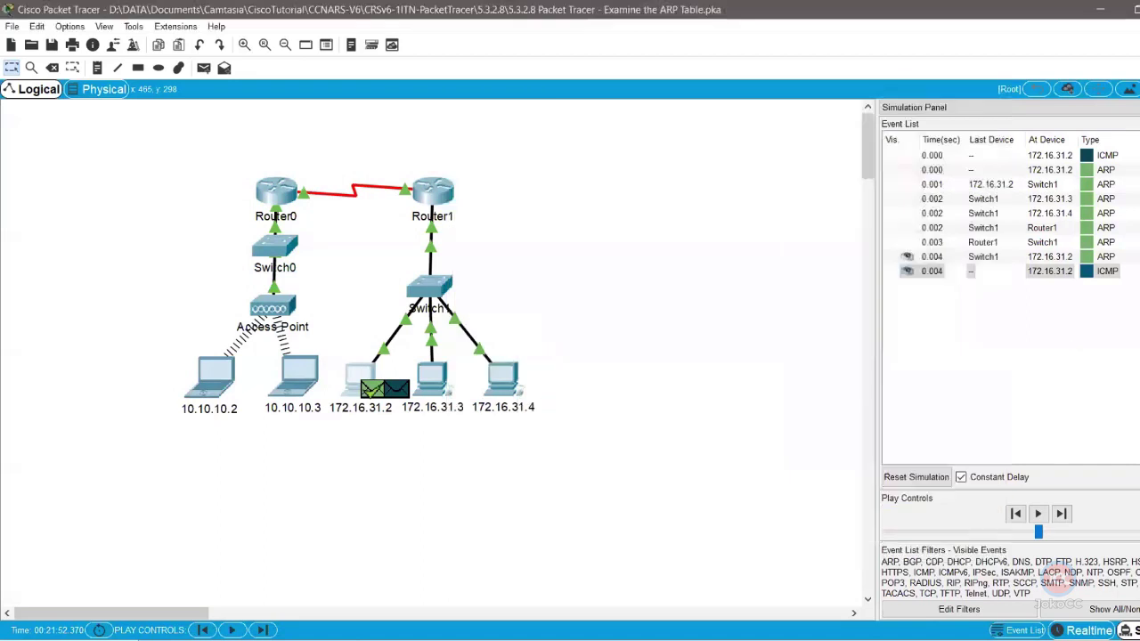
click(986, 88)
- Advance the simulation through the ICMP exchange with Router0 until the reply reaches PC 172.16.31.2, and check its Command Prompt
click(1062, 514)
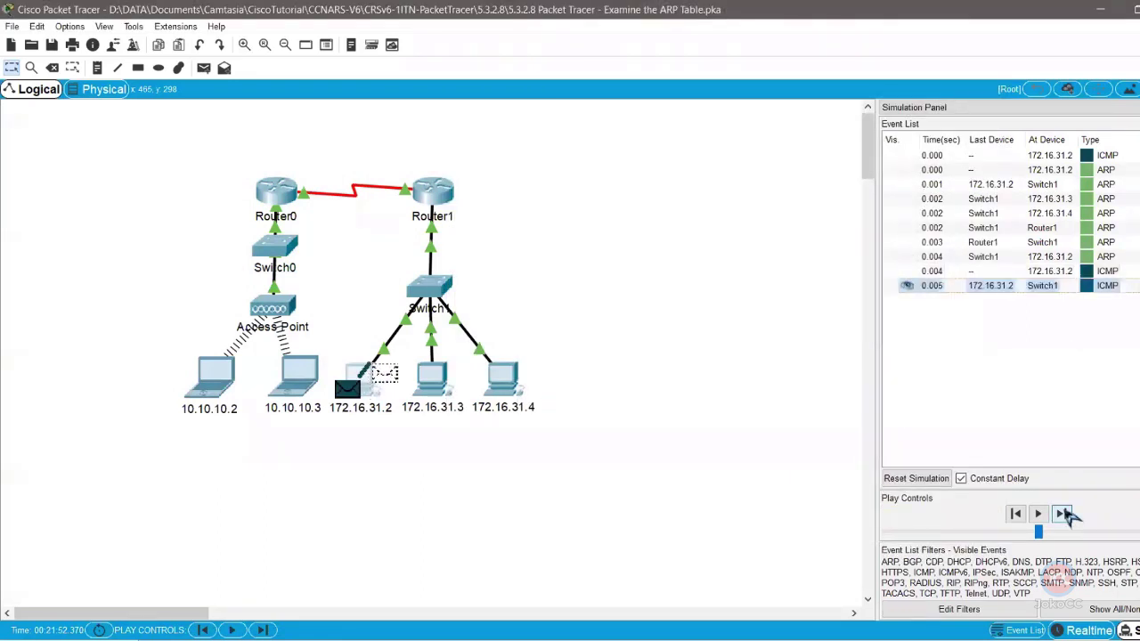
click(1060, 514)
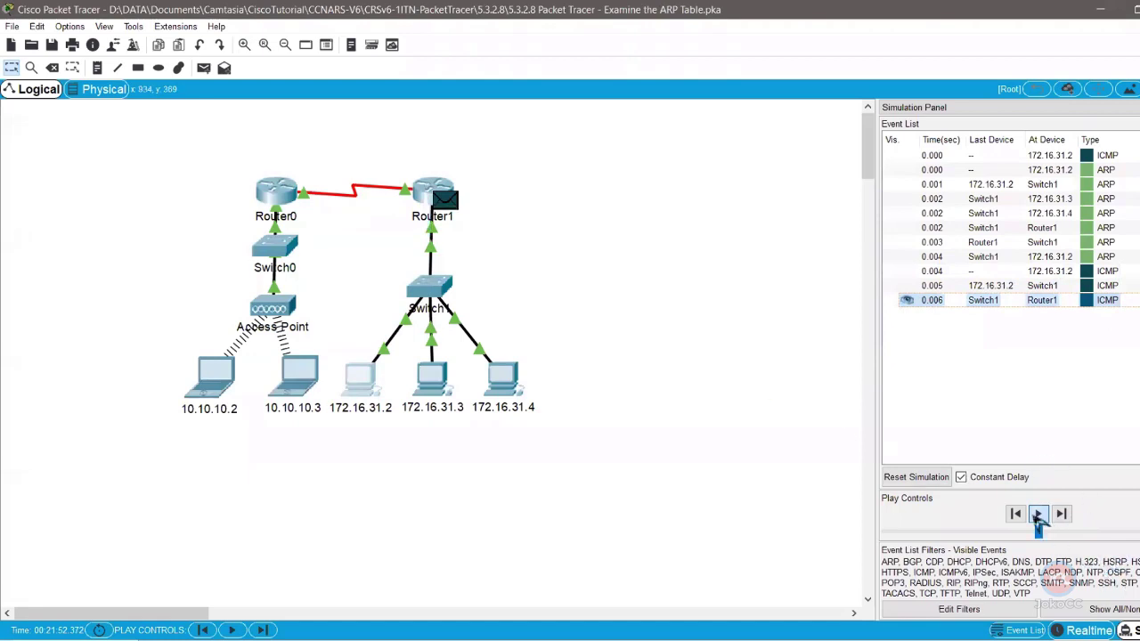
click(1062, 515)
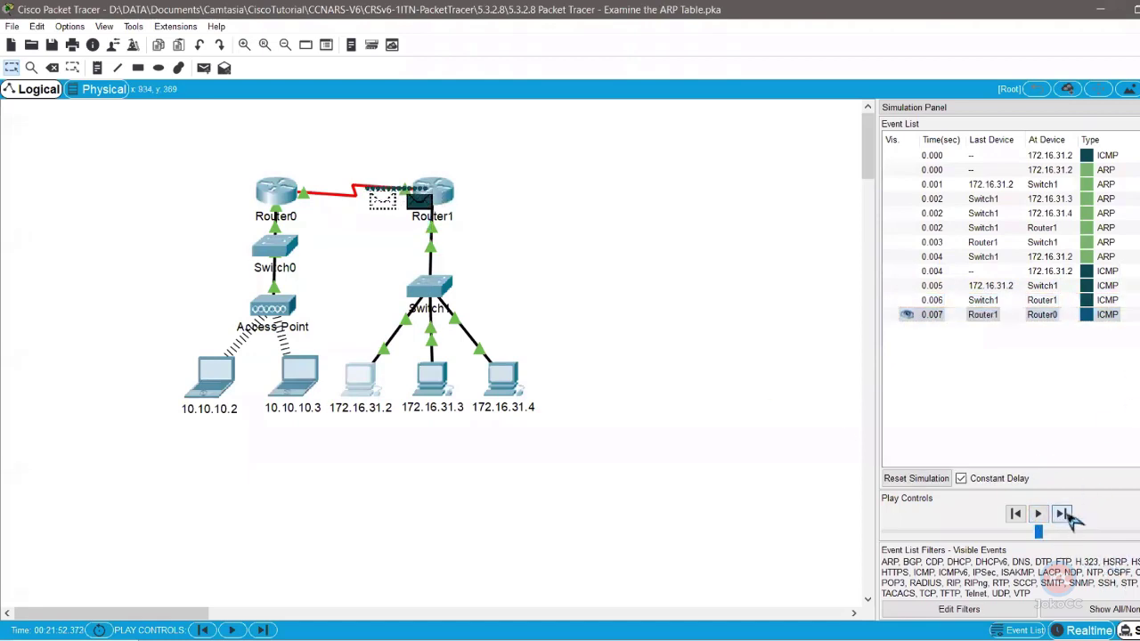
click(1062, 514)
click(1062, 514)
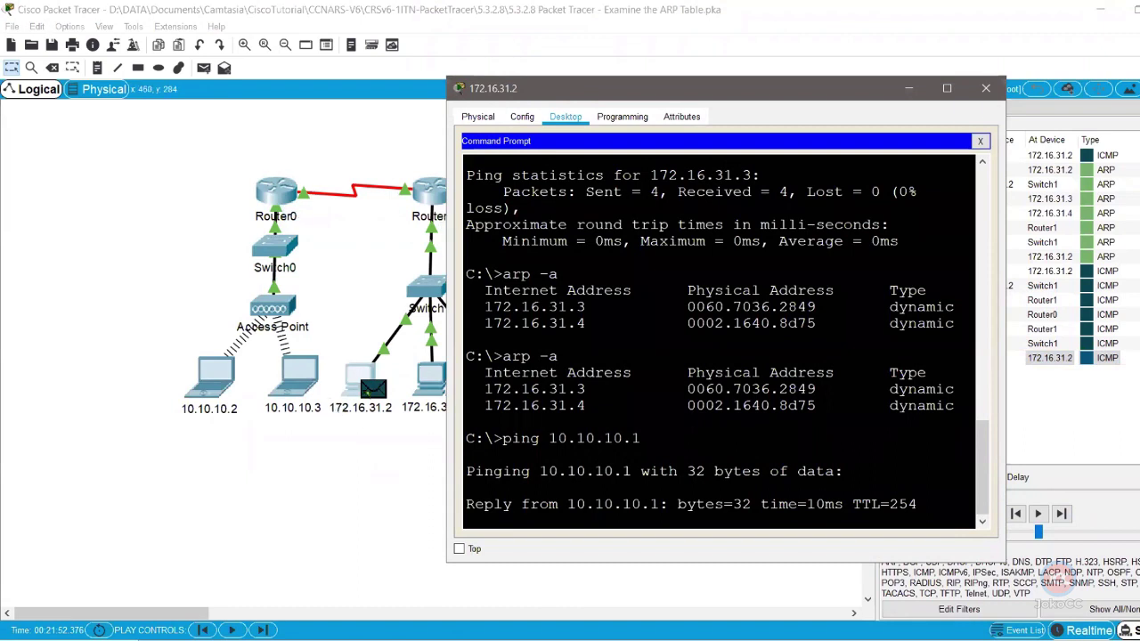
click(916, 89)
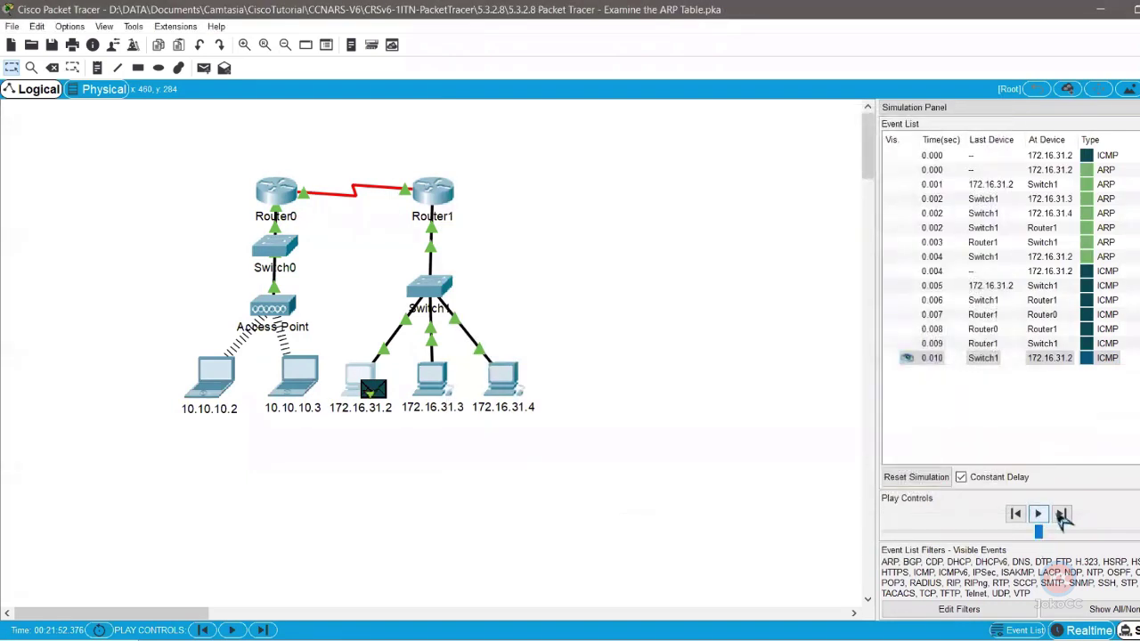
- Return to Realtime mode, run arp -a on PC 172.16.31.2 and compare the 172.16.31.1 entry with the earlier output
click(1092, 630)
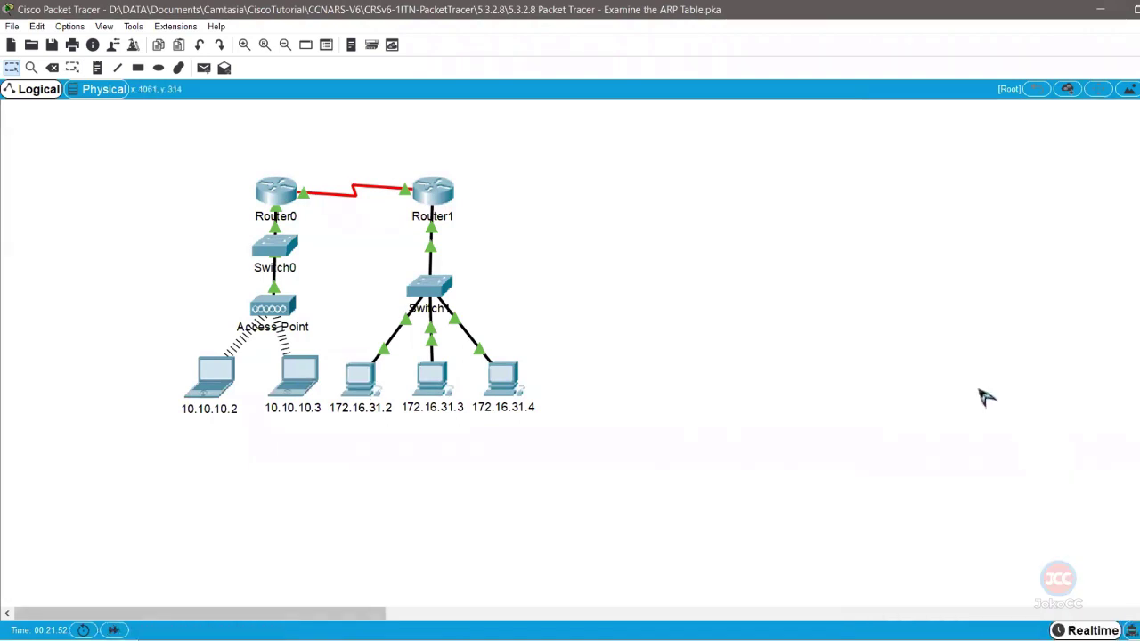
click(359, 383)
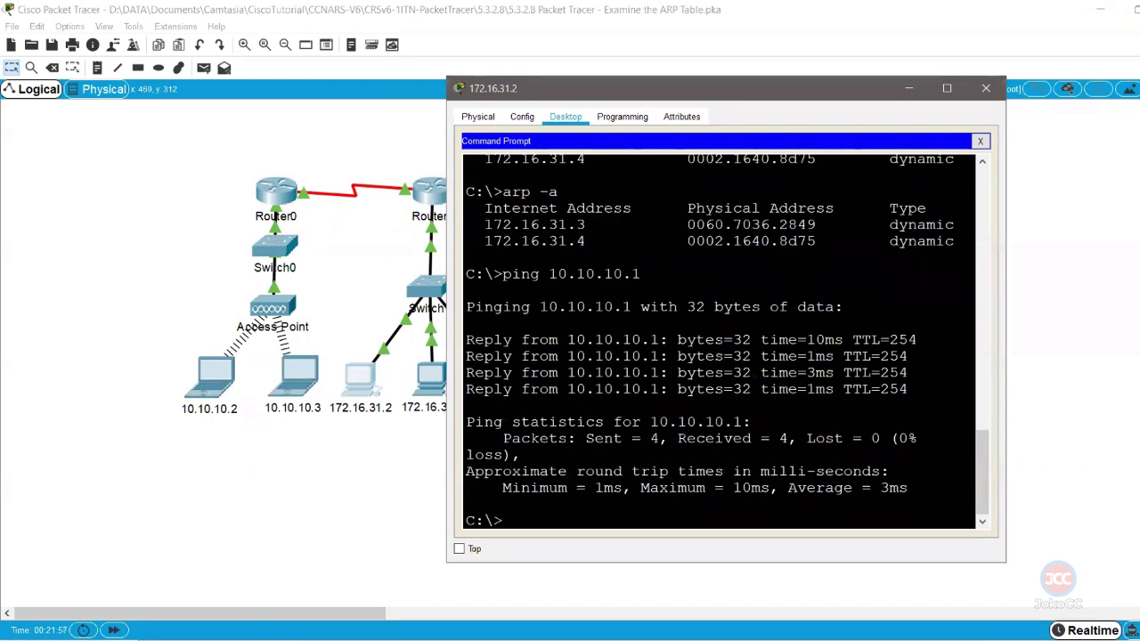
text(arp -a)
key(Return)
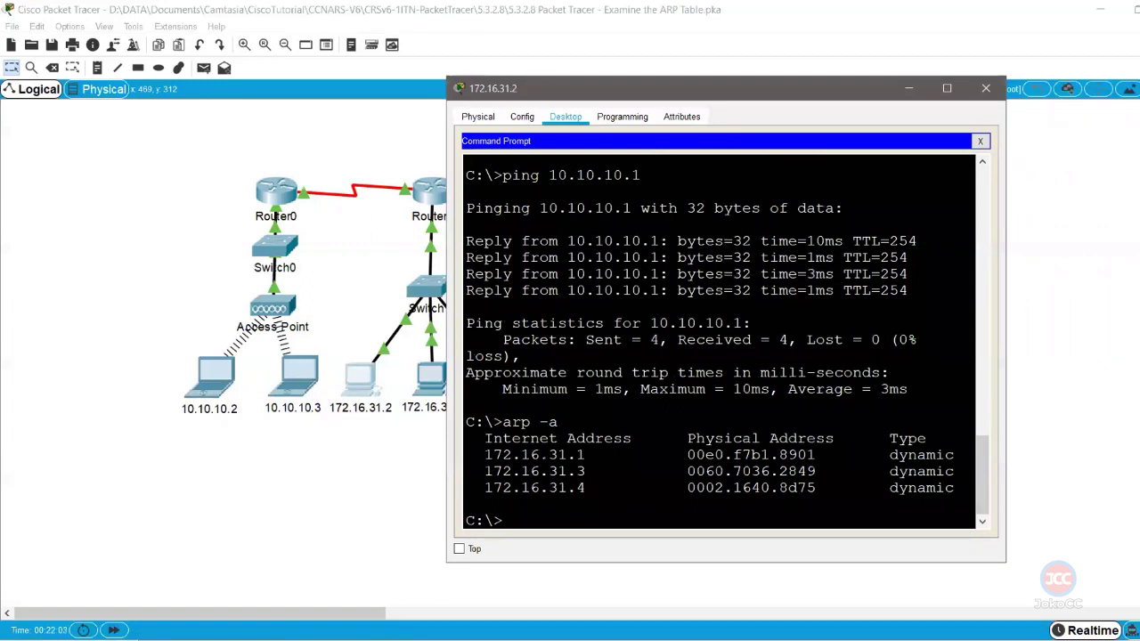
drag(484, 454, 586, 454)
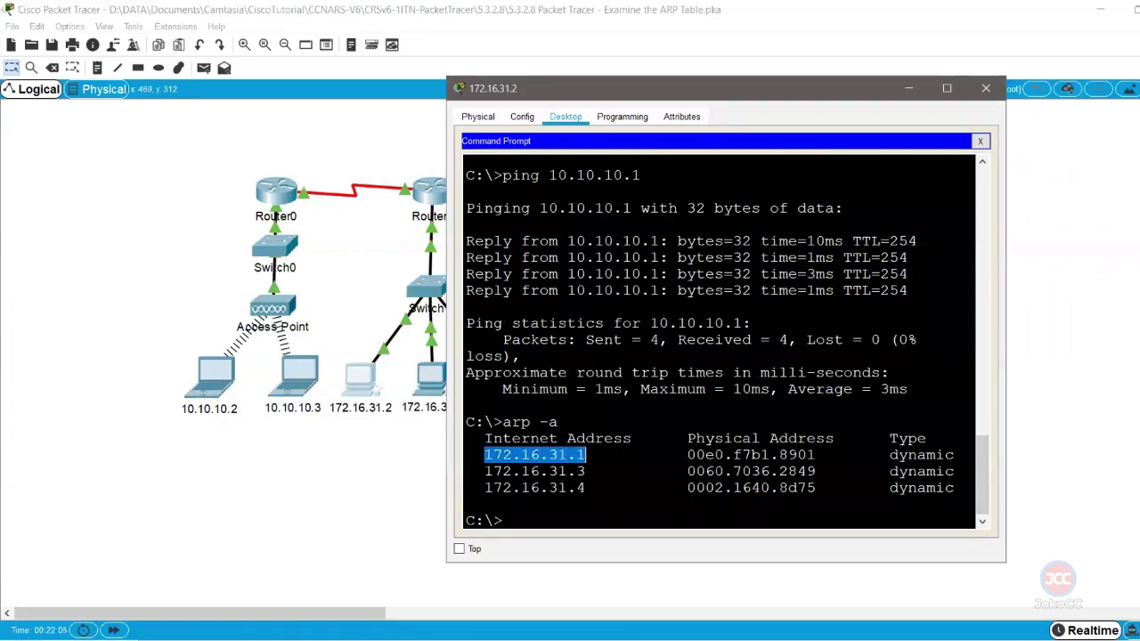
scroll(720, 343, up, 2)
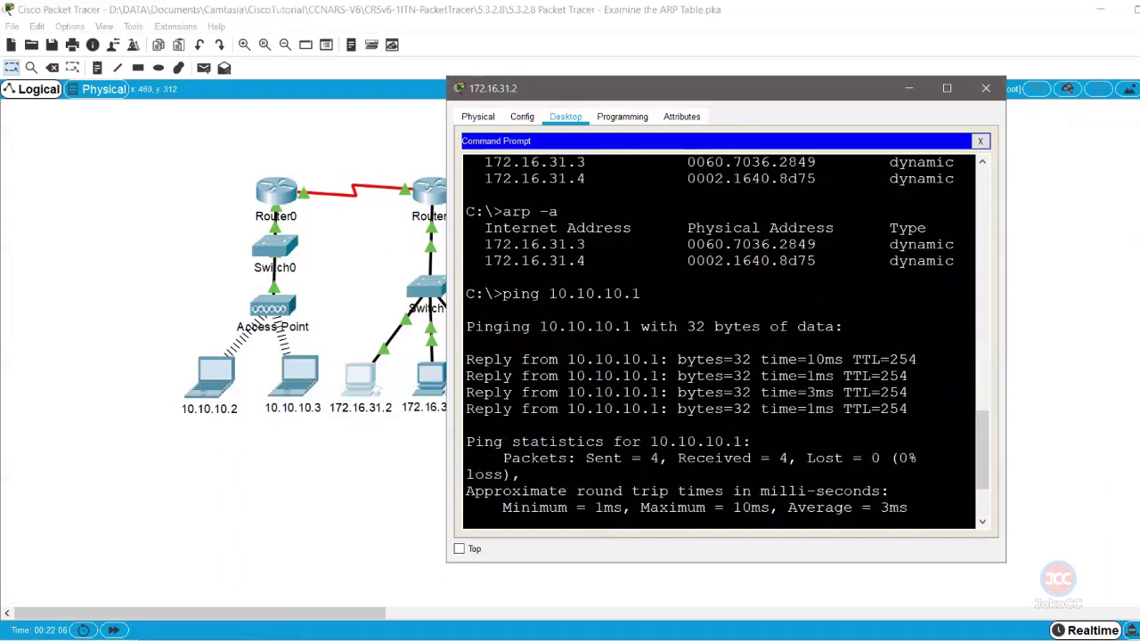
- Compare the arp -a outputs before and after the ping on PC 172.16.31.2 and highlight the 172.16.31.1 entry
scroll(719, 343, down, 3)
scroll(719, 343, up, 3)
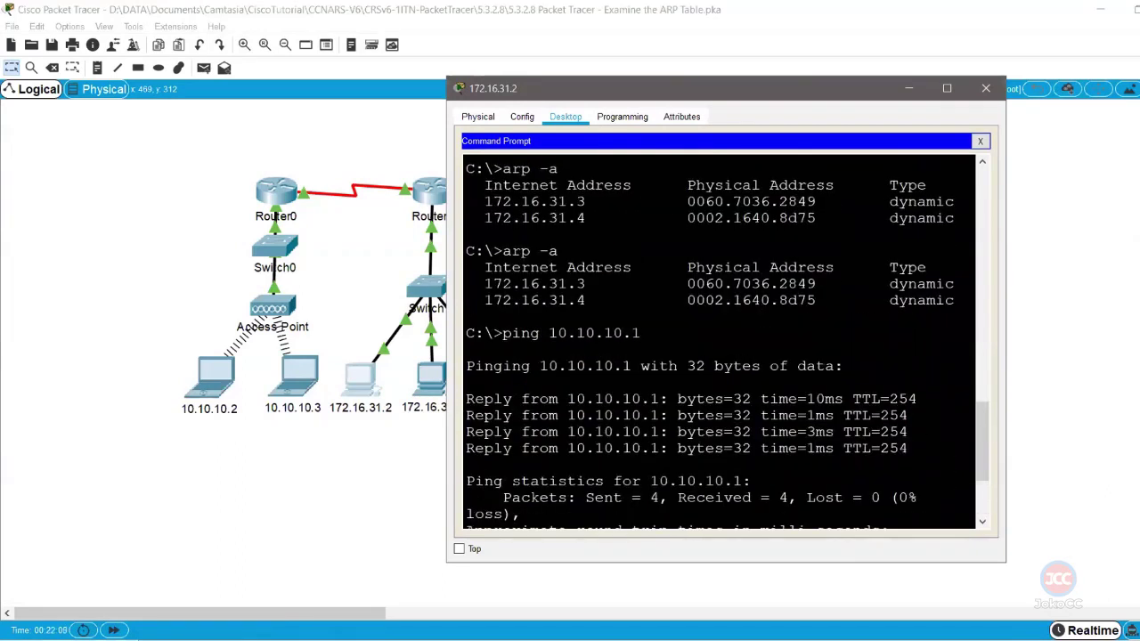
scroll(720, 343, down, 3)
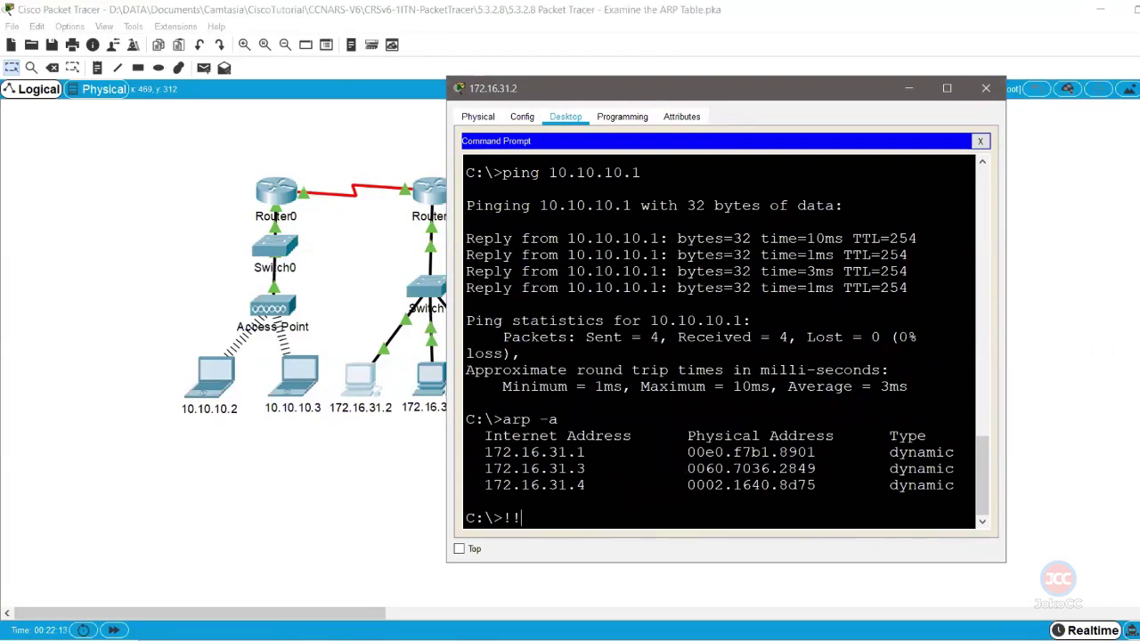
drag(595, 452, 484, 453)
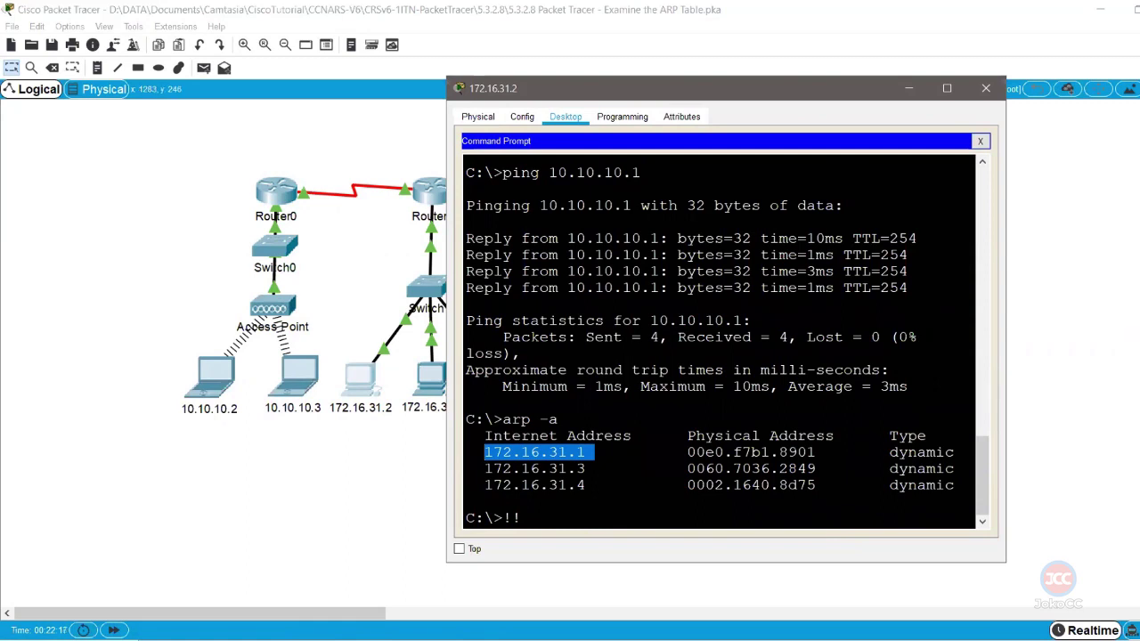
- Check Part 3 Step 1 in the Foxit PhantomPDF instructions and clear the ARP table on PC 172.16.31.2 with arp -d
mouse_move(1138, 298)
click(1099, 307)
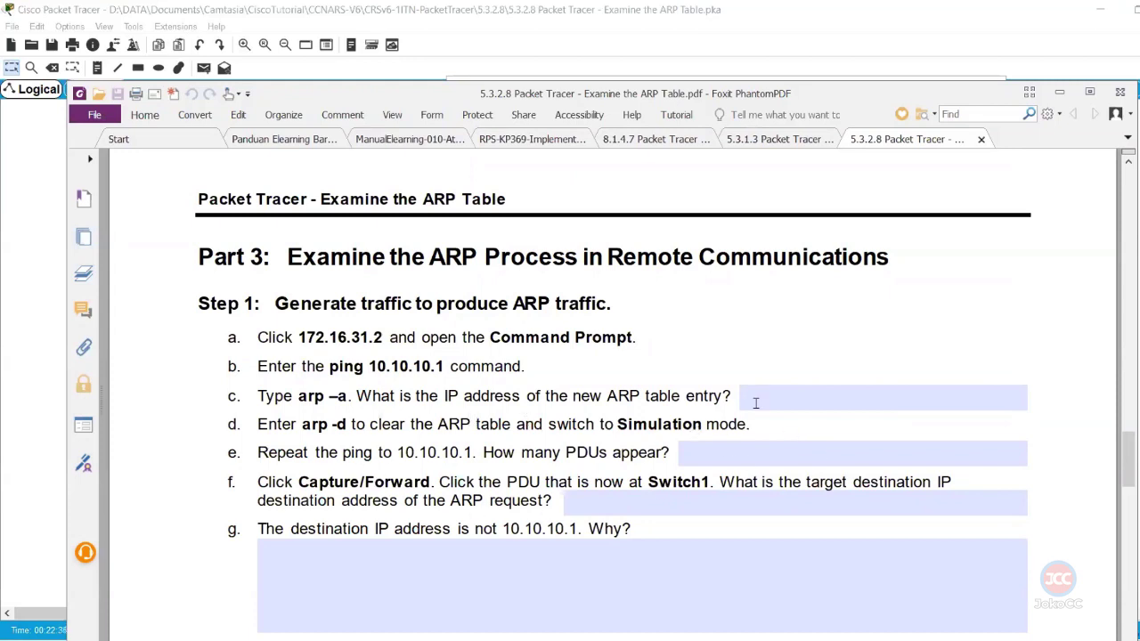
click(1060, 92)
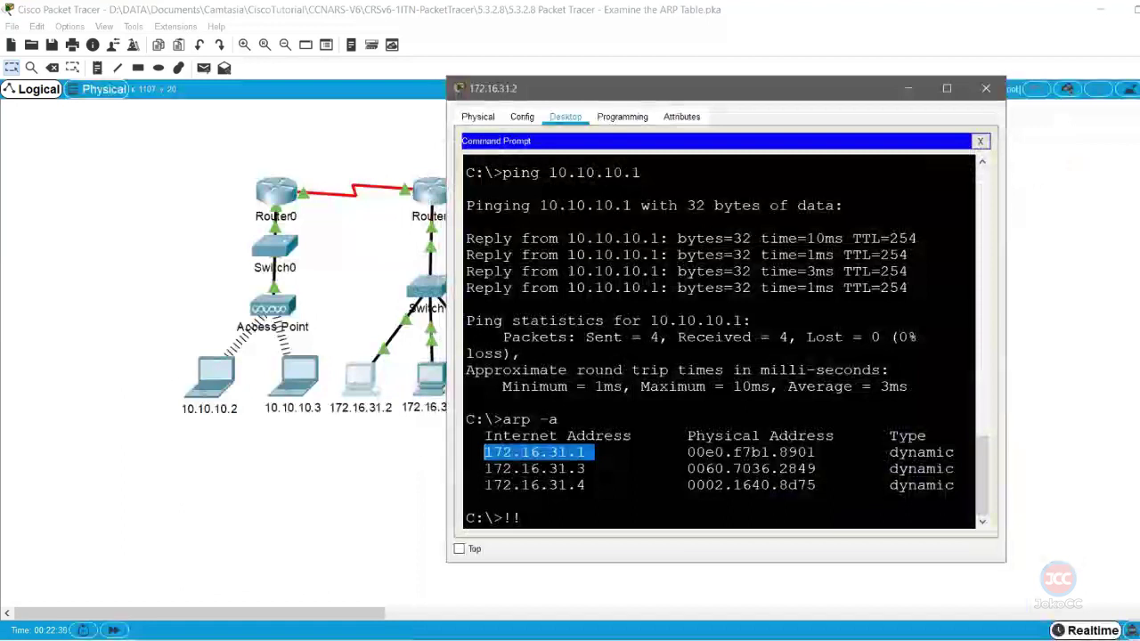
key(Up)
key(Up)
key(Down)
text(d)
key(Return)
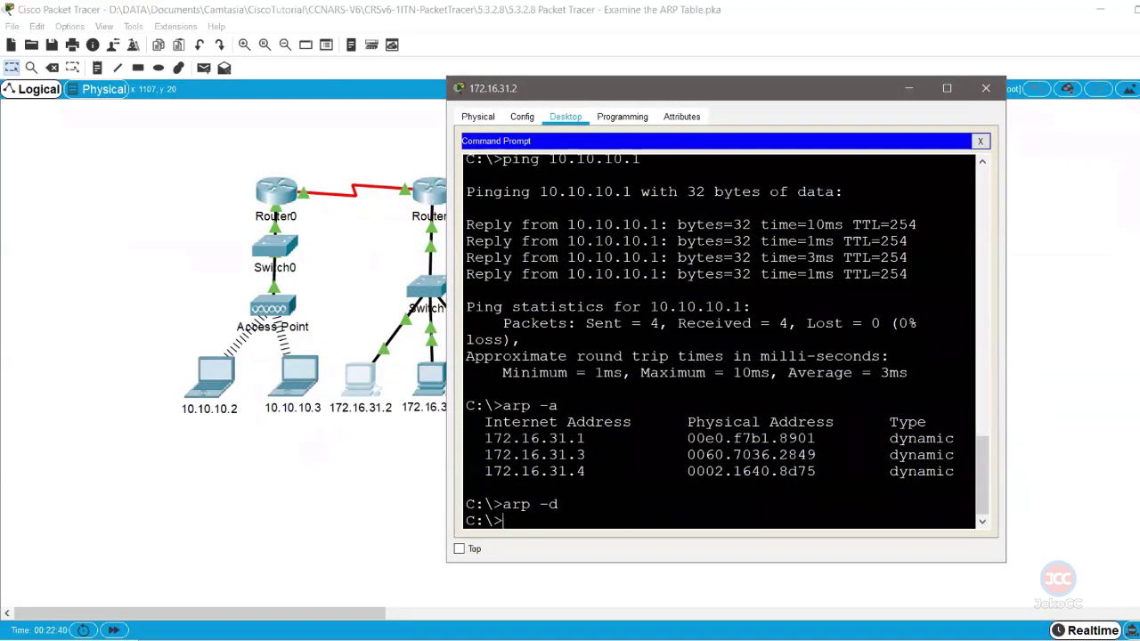
- Ping 10.10.10.1 from PC 172.16.31.2 while still in Realtime mode
click(352, 473)
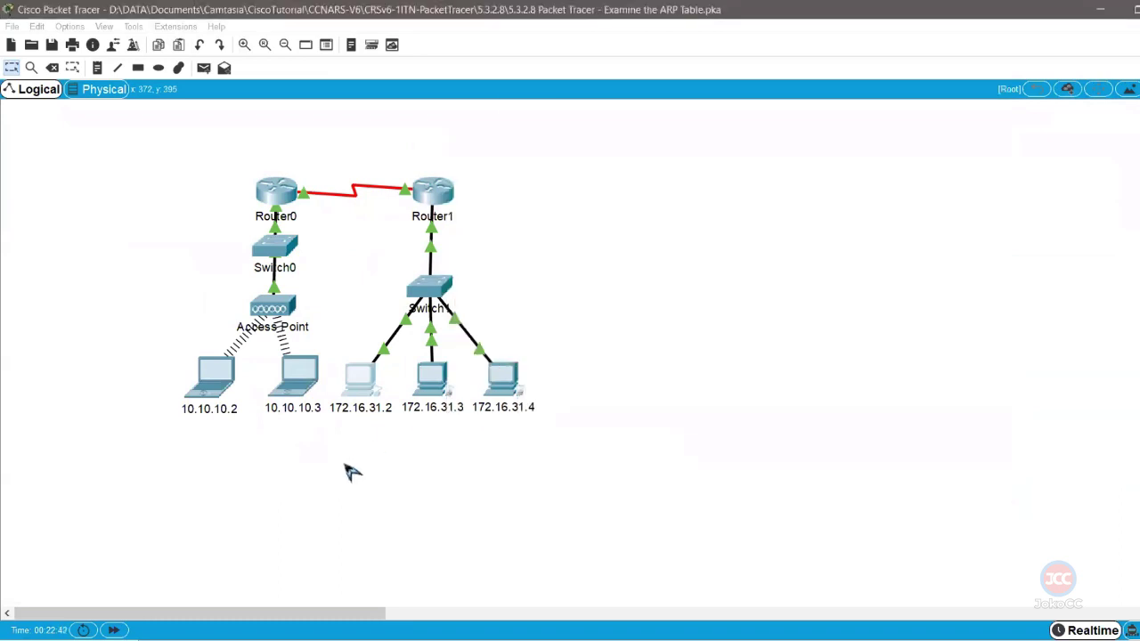
click(359, 381)
key(Up)
key(Up)
key(Up)
key(Return)
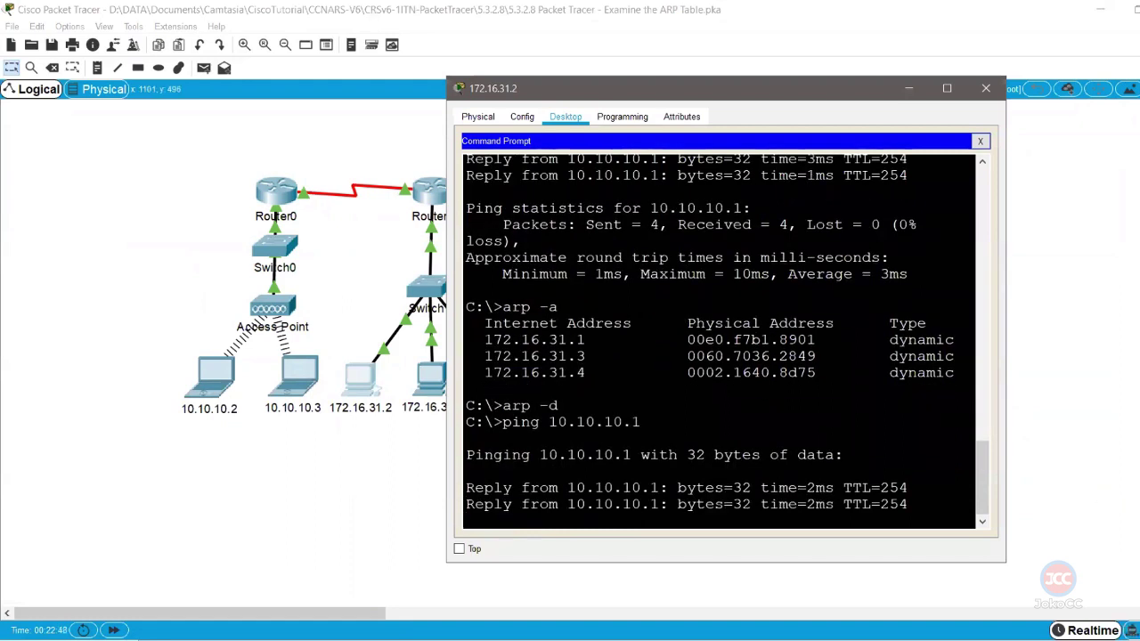
- Clear the ARP table on PC 172.16.31.2 with arp -d and repeat the ping to 10.10.10.1 in Simulation mode
key(Up)
key(Up)
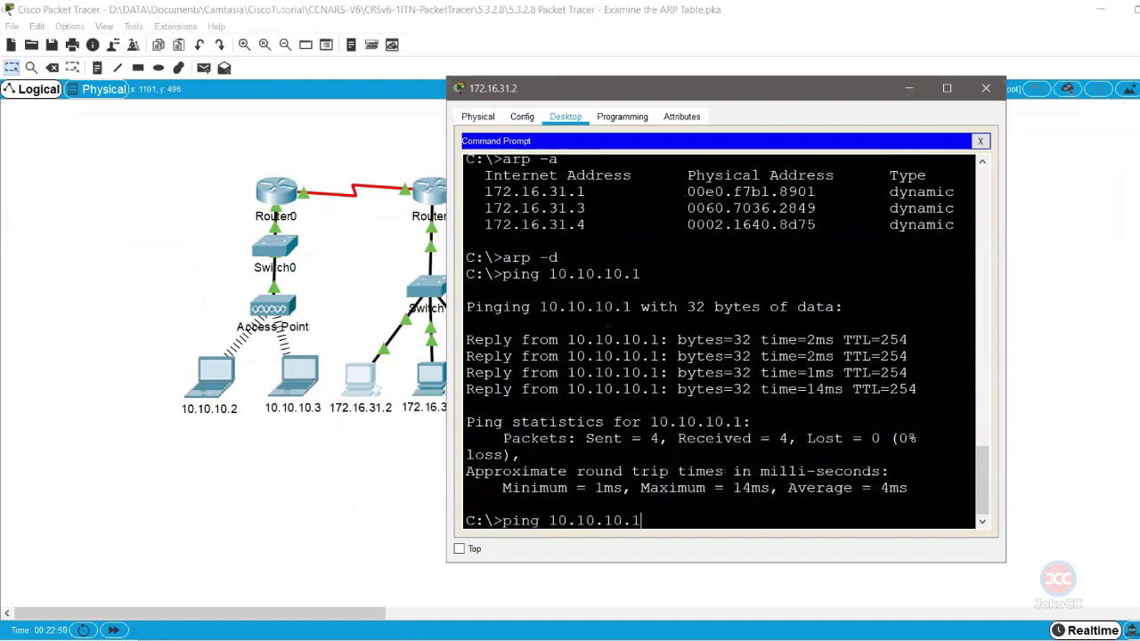
key(Return)
key(Up)
key(Up)
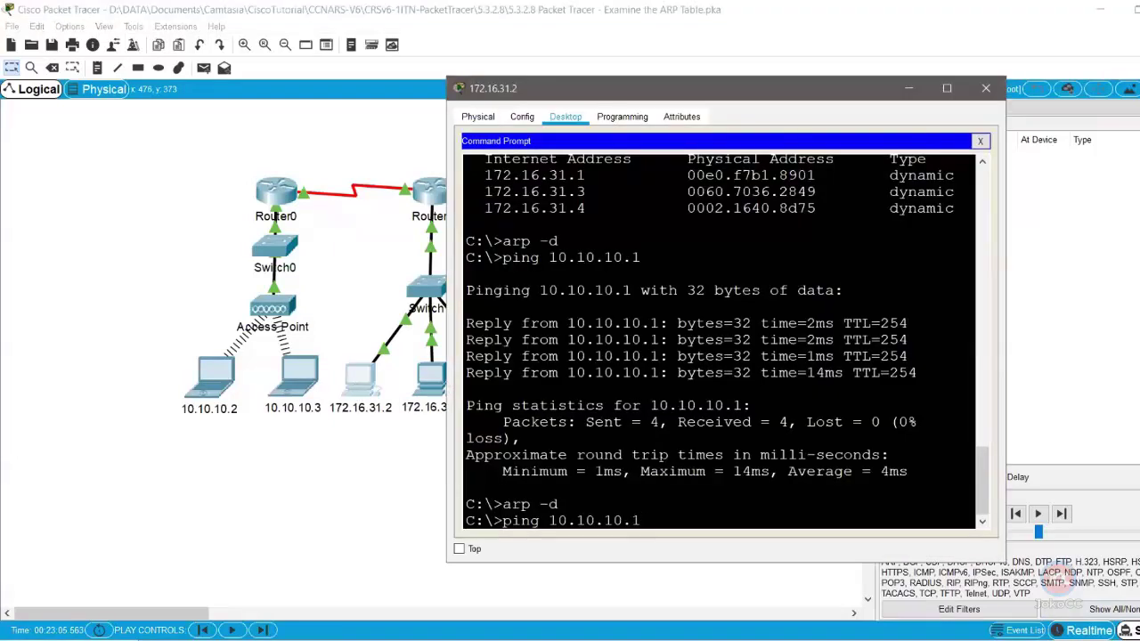
key(Return)
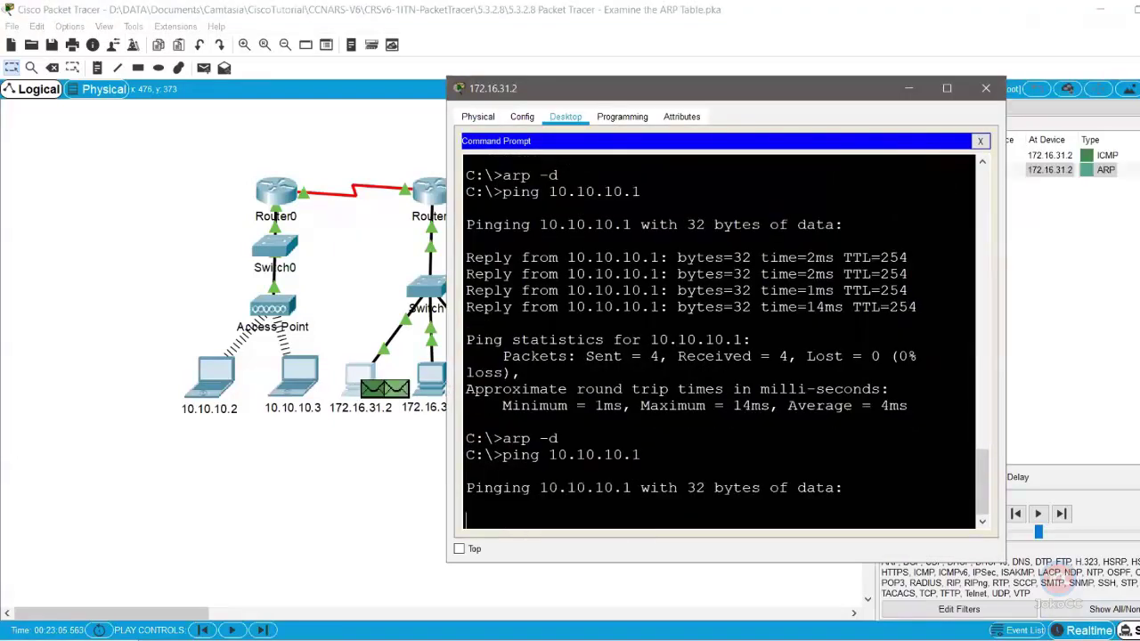
- Advance the simulation through the ARP broadcast from Switch1 and Router1's reply until it reaches PC 172.16.31.2
click(909, 88)
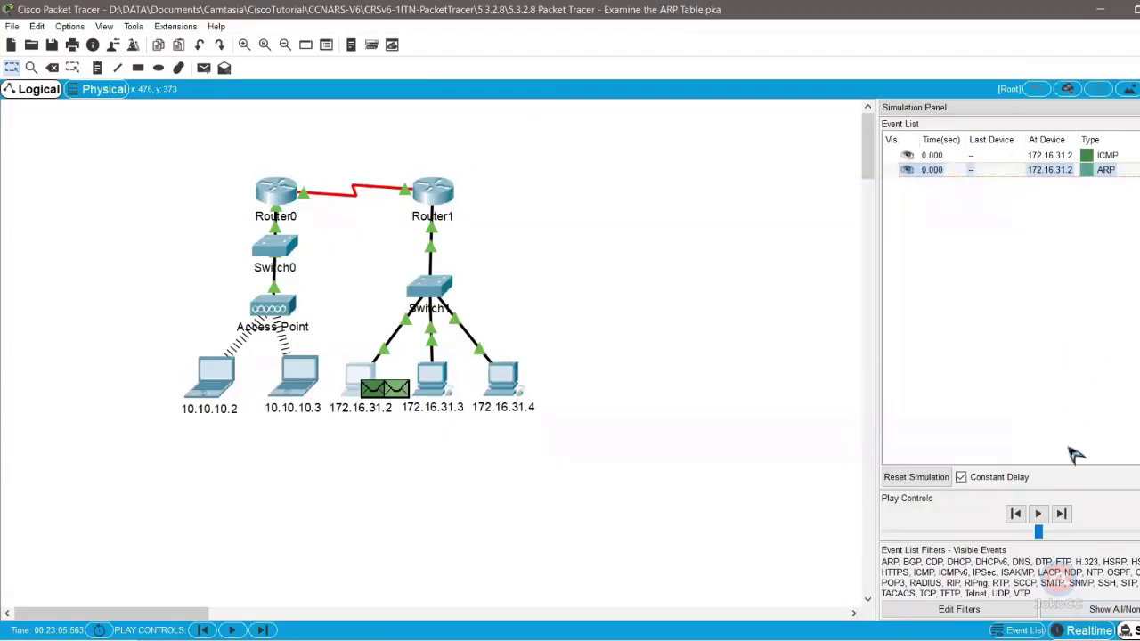
click(1060, 516)
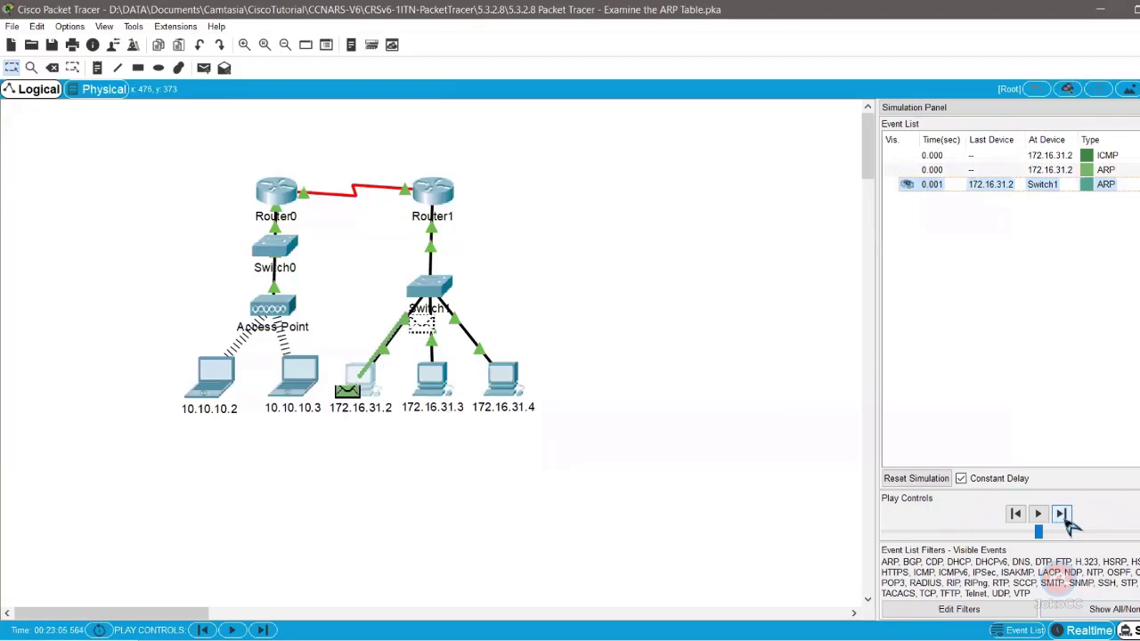
click(1063, 515)
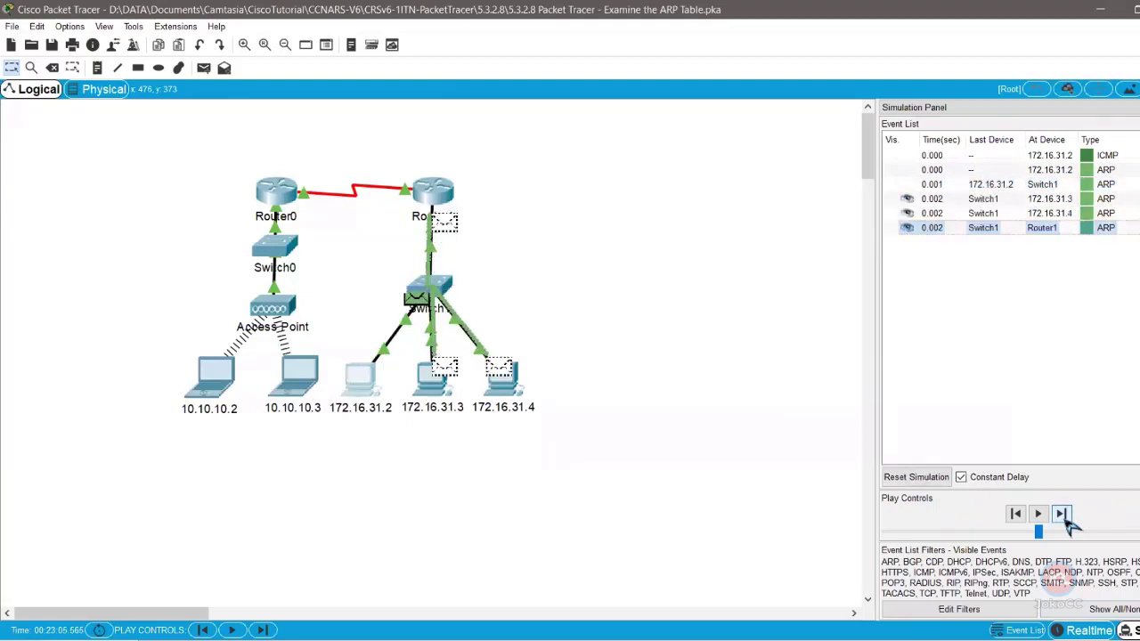
click(1063, 516)
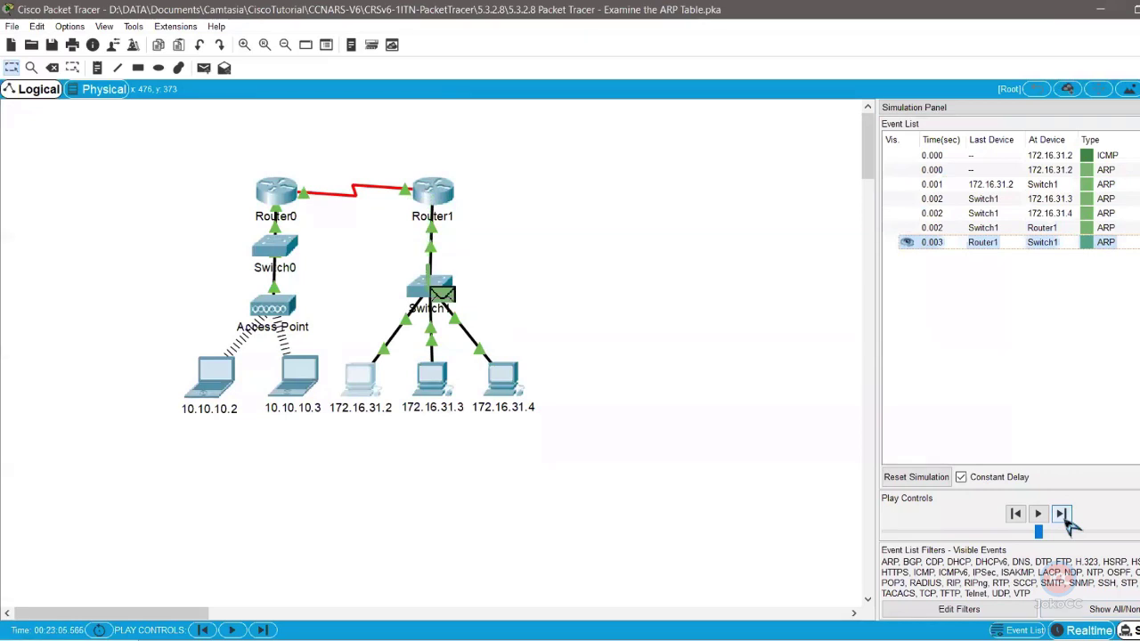
click(1062, 516)
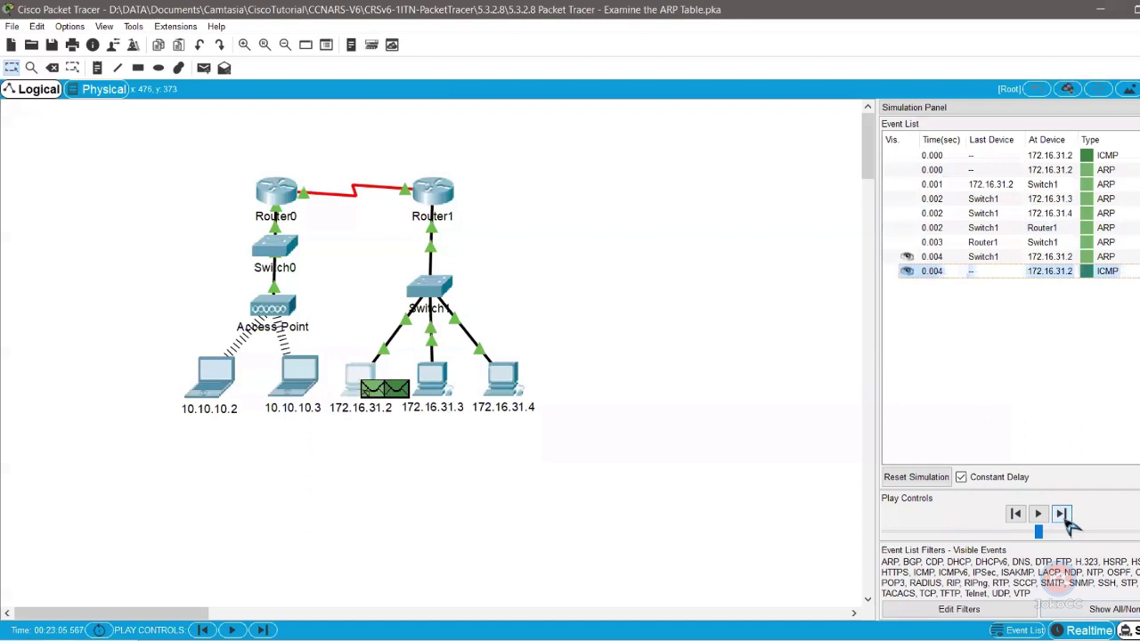
- Advance the simulation as the ICMP packet travels through Router1 to Router0 and its reply returns to PC 172.16.31.2
click(1062, 515)
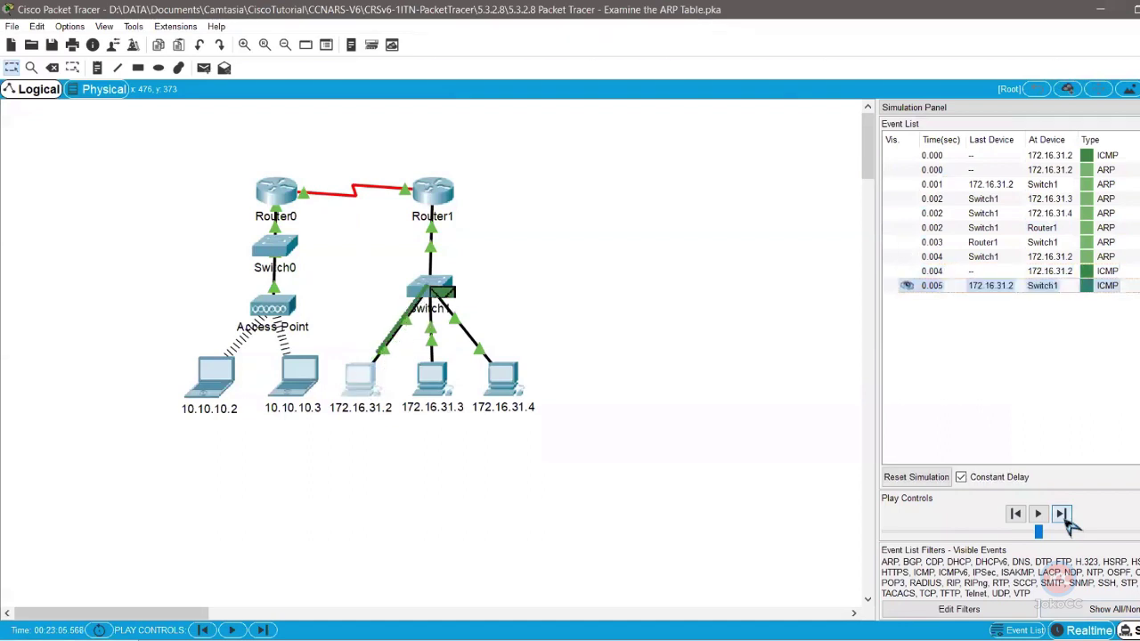
click(1062, 516)
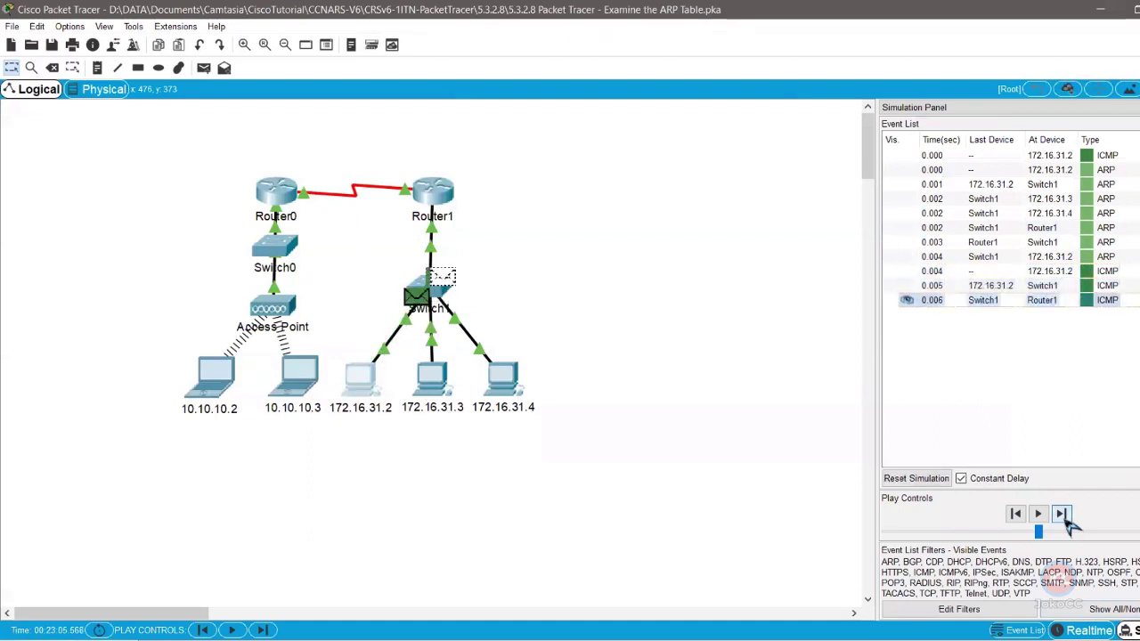
click(1062, 516)
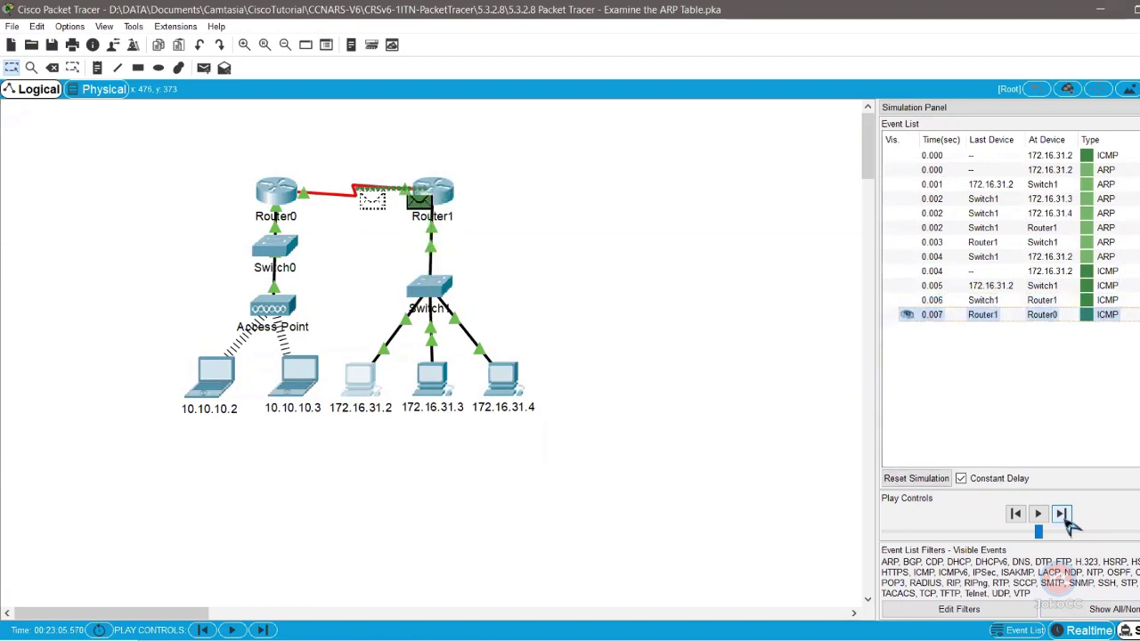
click(1062, 515)
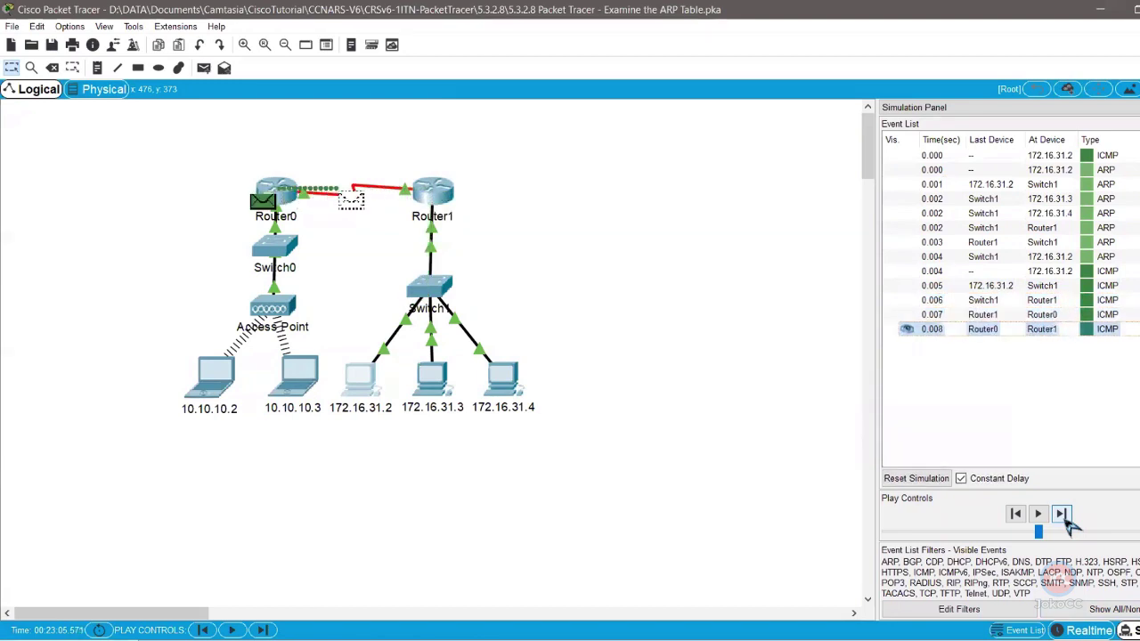
click(1062, 515)
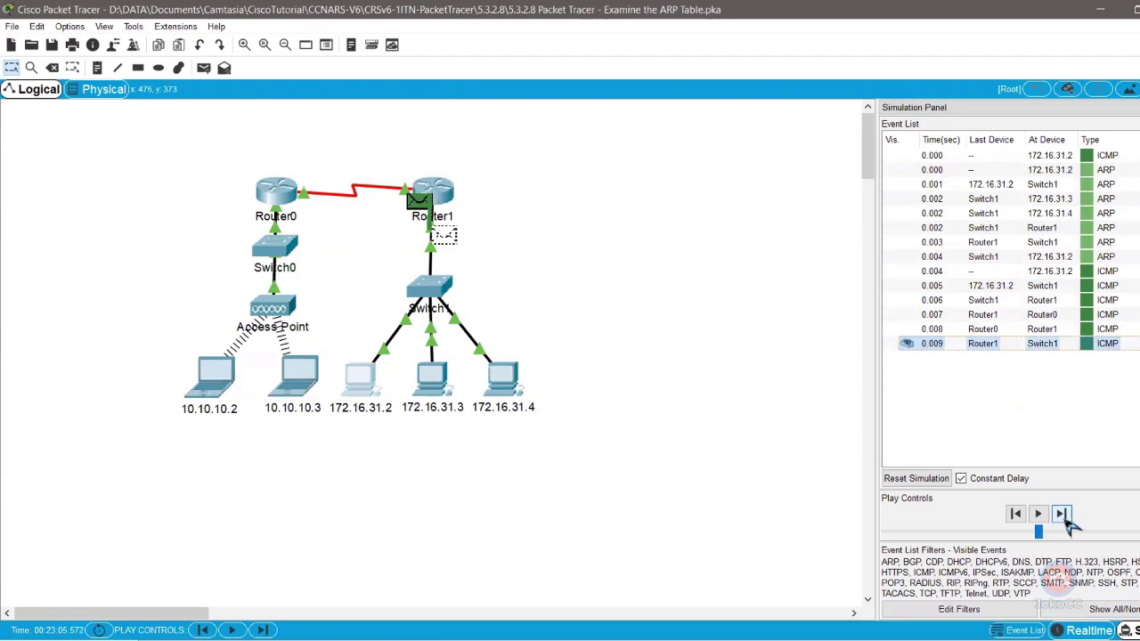
click(1062, 515)
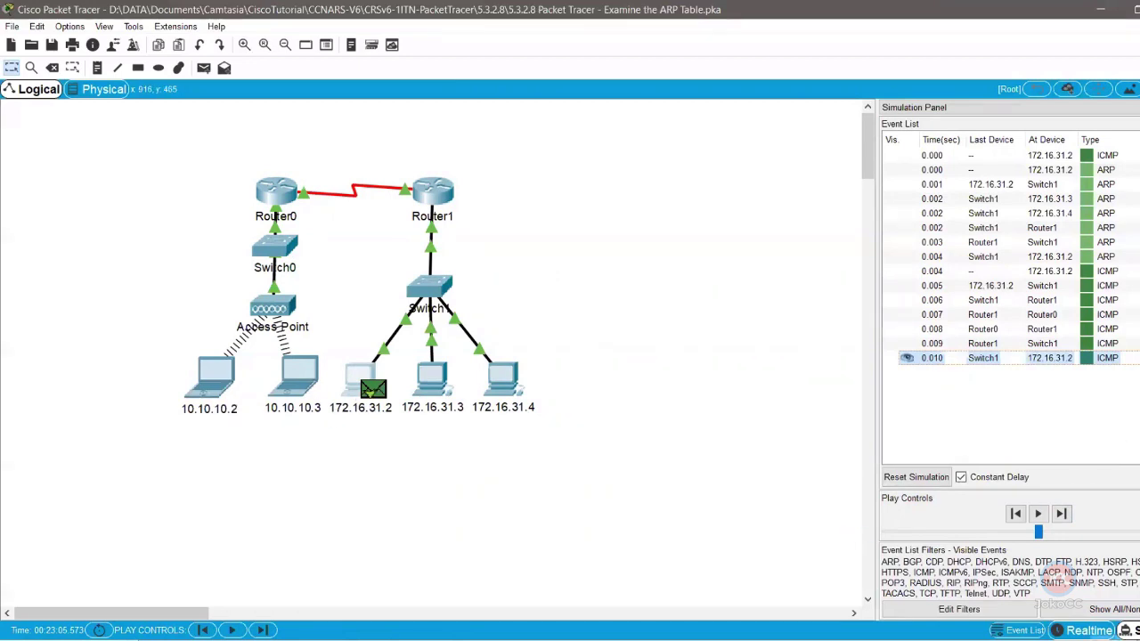
- Read the Part 3 instructions for examining the ARP table on Router1 in Foxit PhantomPDF
key(alt+Tab)
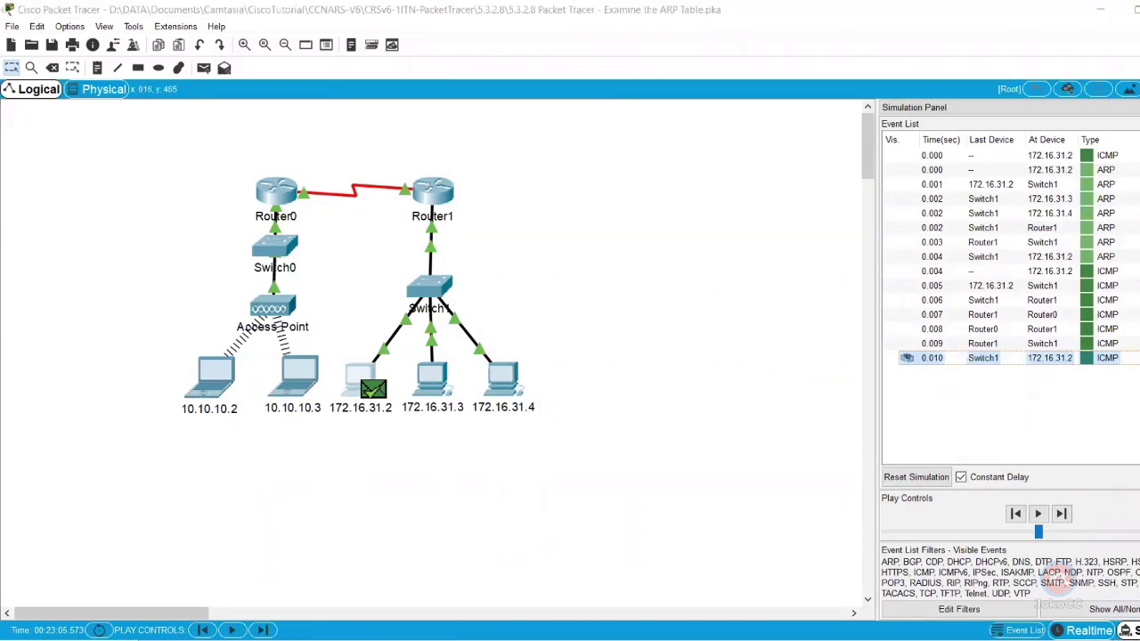
scroll(569, 533, down, 5)
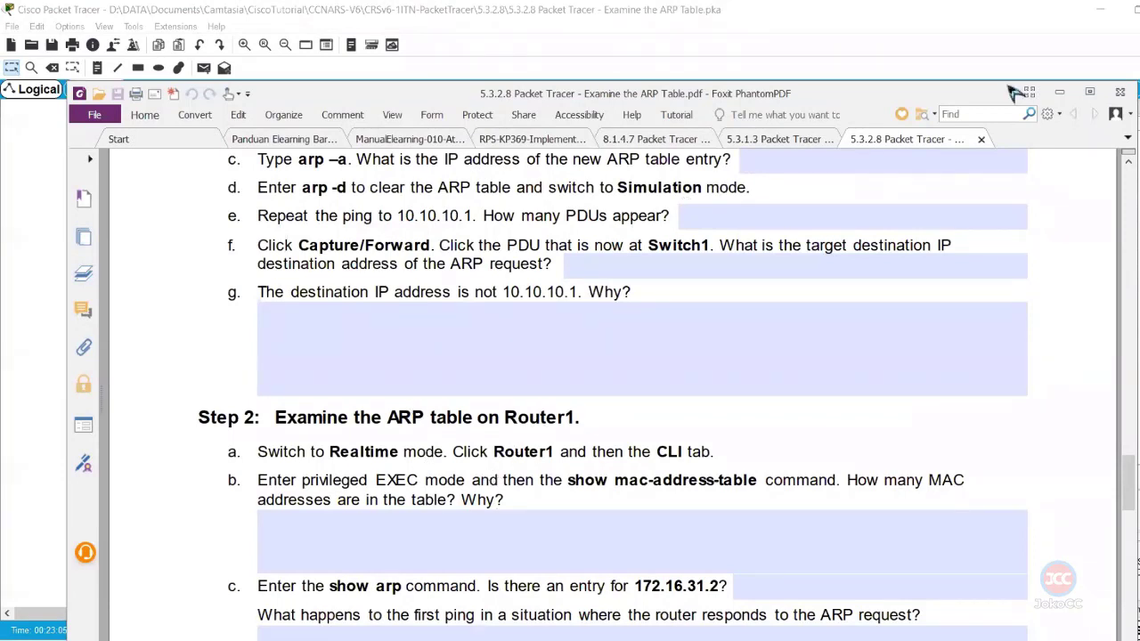
click(1058, 92)
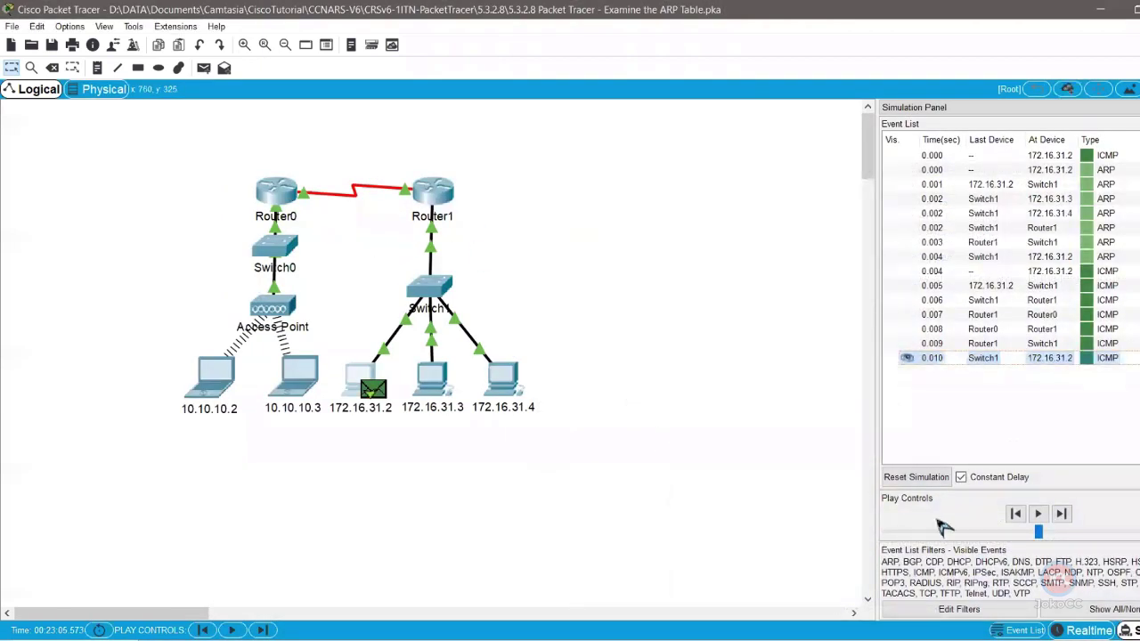
- Return Packet Tracer to Realtime mode and open Router1's CLI in a widened window
click(1091, 631)
click(434, 191)
click(510, 185)
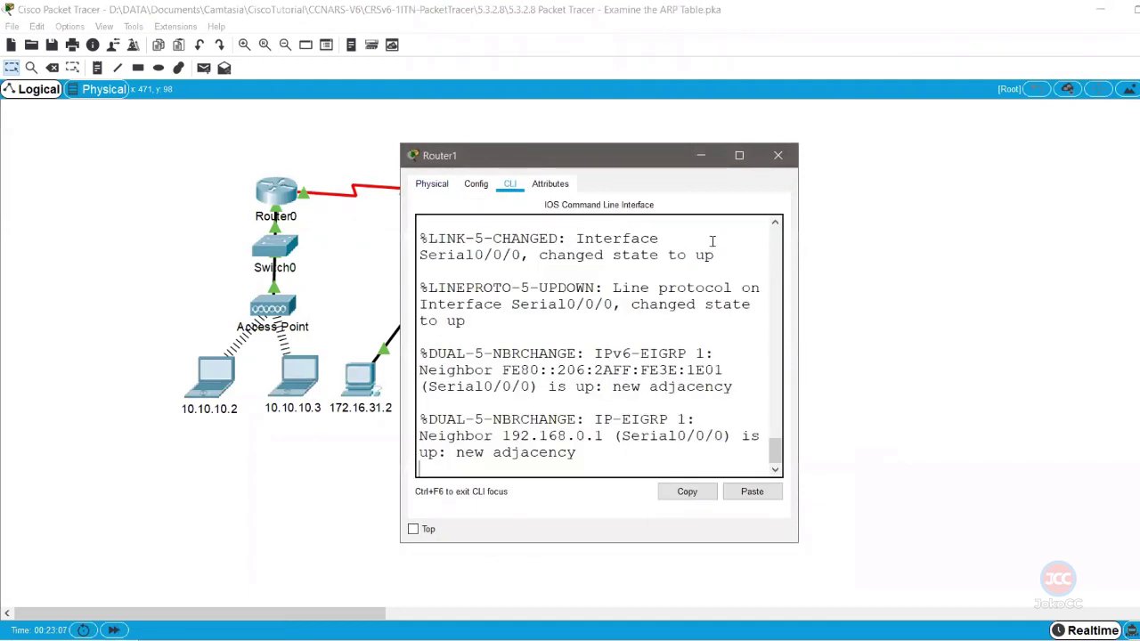
drag(799, 275, 1138, 274)
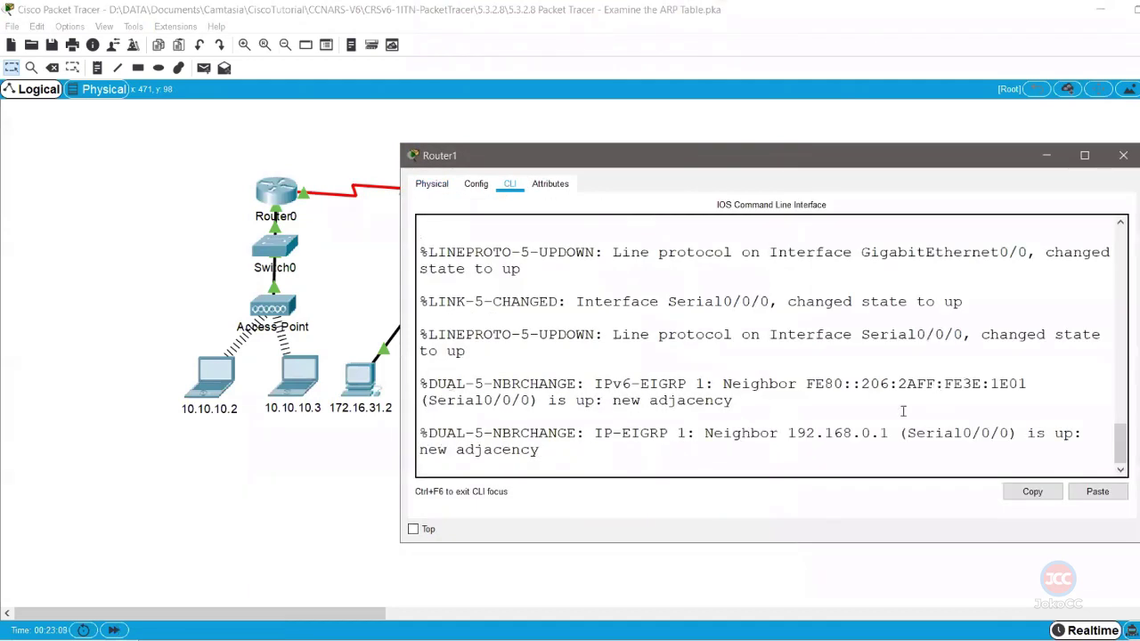
- Enter privileged EXEC mode on Router1 and run show mac-address-table
key(Return)
key(Return)
text(enab)
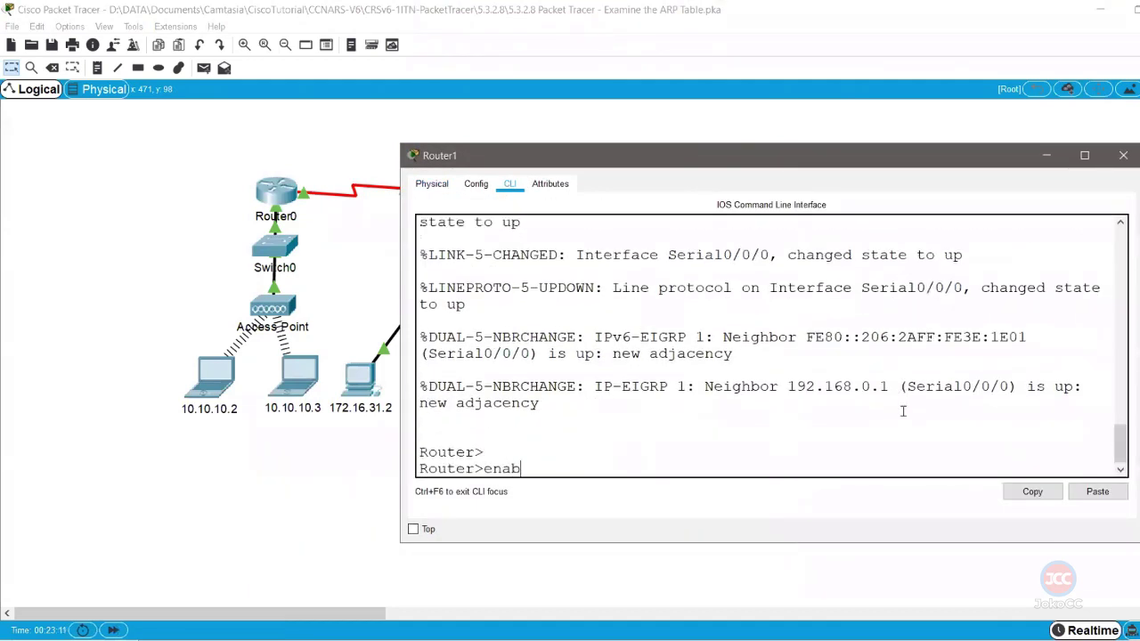
text(le)
key(Return)
text(show mac)
key(Tab)
key(Return)
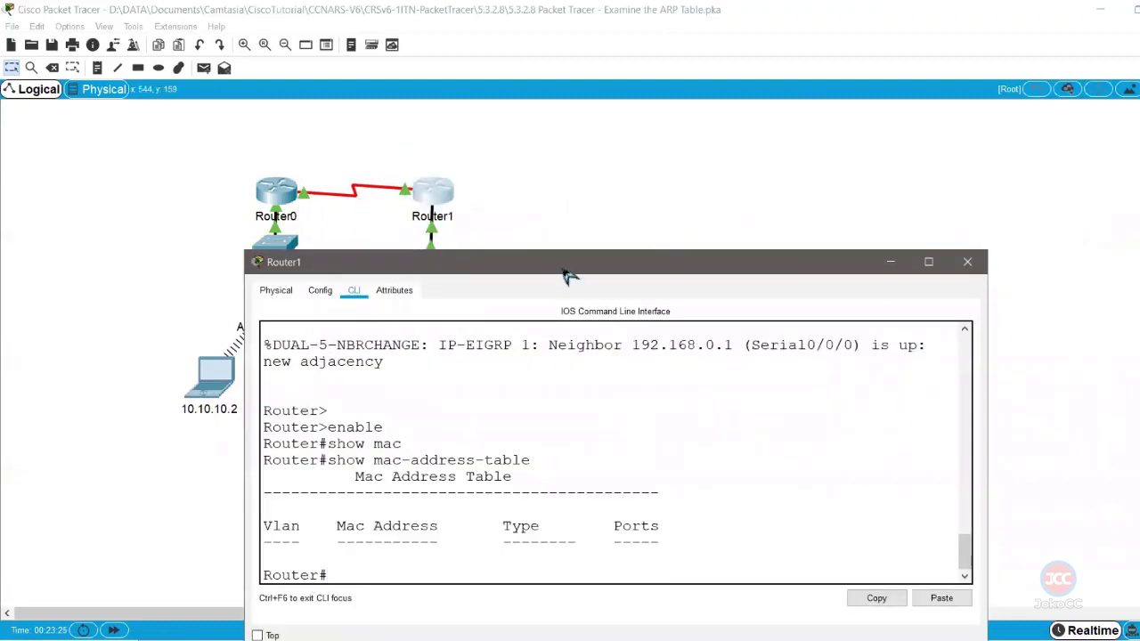
- Ping 10.10.10.1 from PC 172.16.31.2 to generate more traffic through Router1
drag(568, 278, 739, 139)
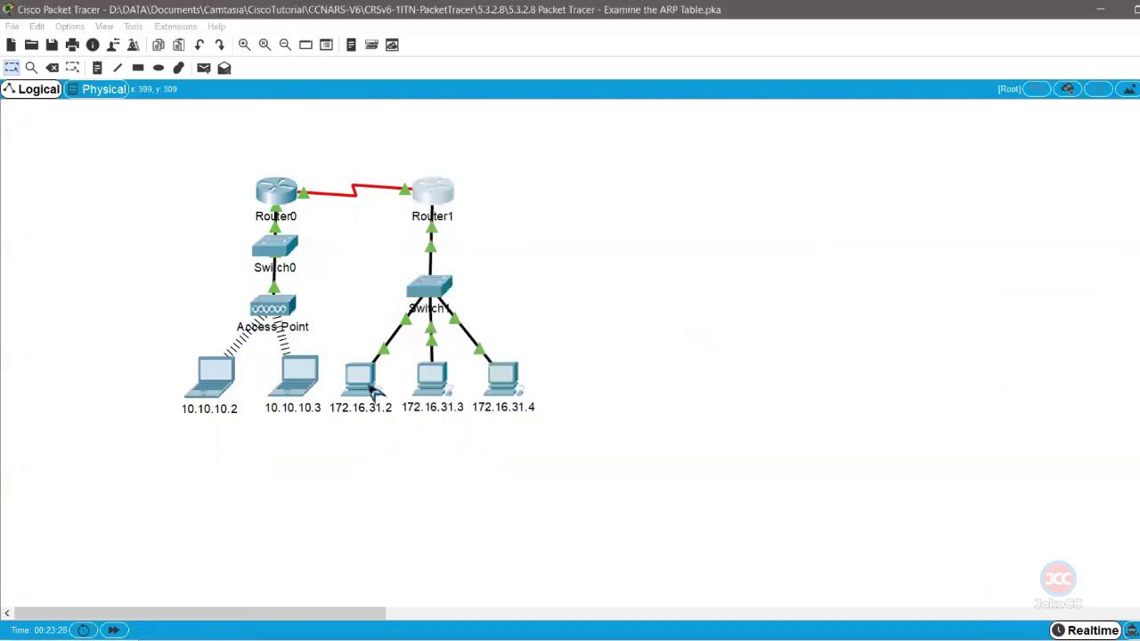
click(360, 379)
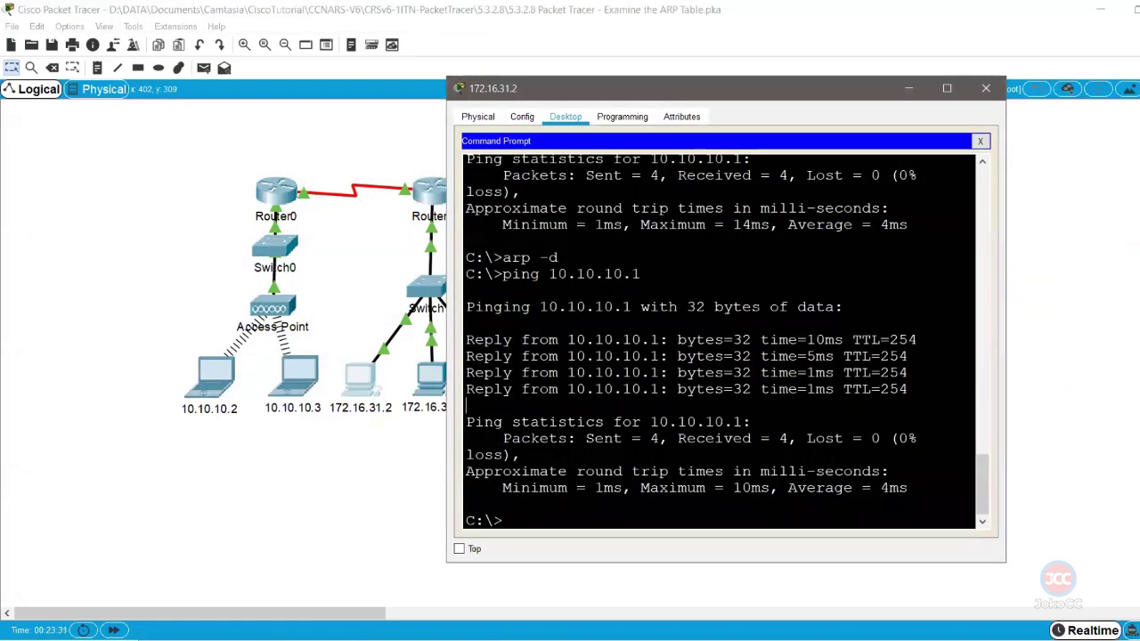
key(Up)
key(Return)
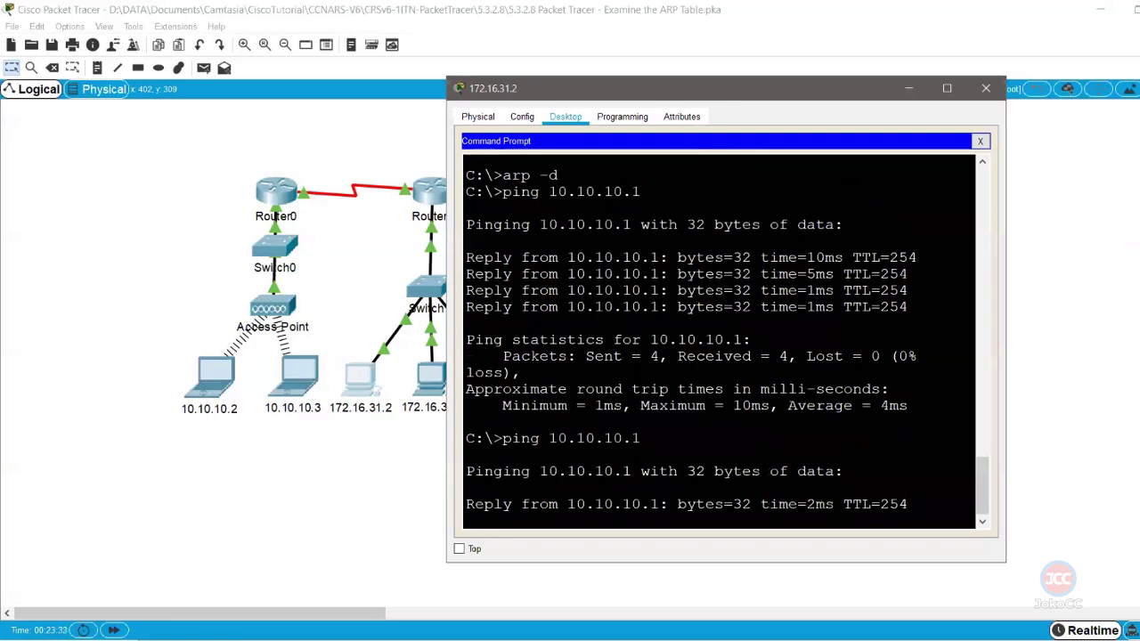
click(914, 89)
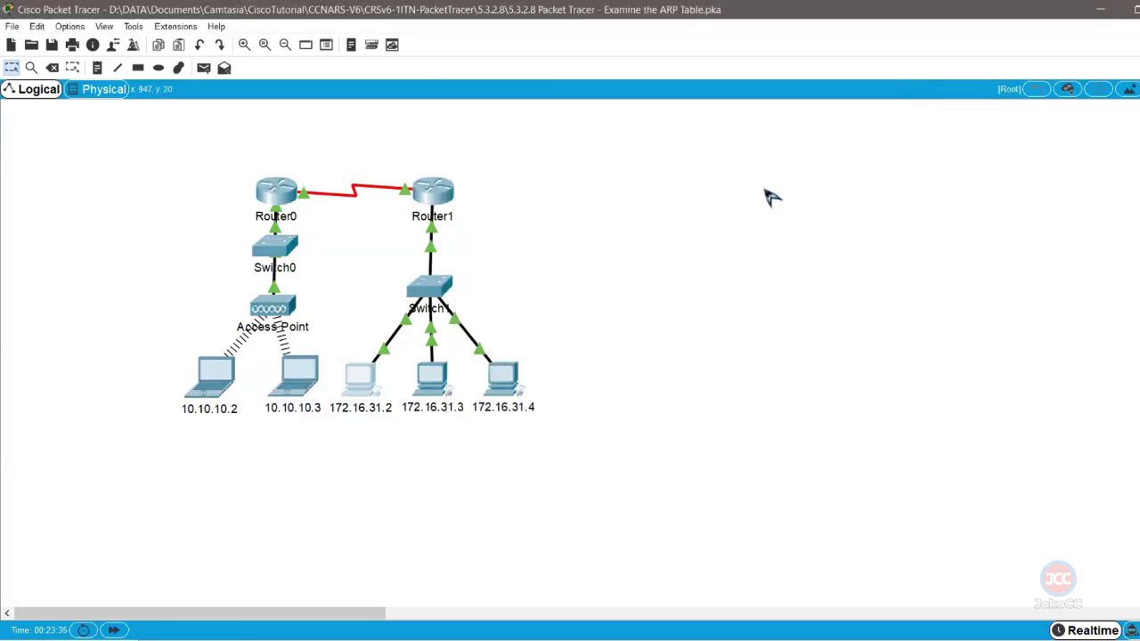
- Run show mac-address-table again in Router1's CLI and compare the output with Router1's place in the topology
click(436, 207)
key(Up)
key(Return)
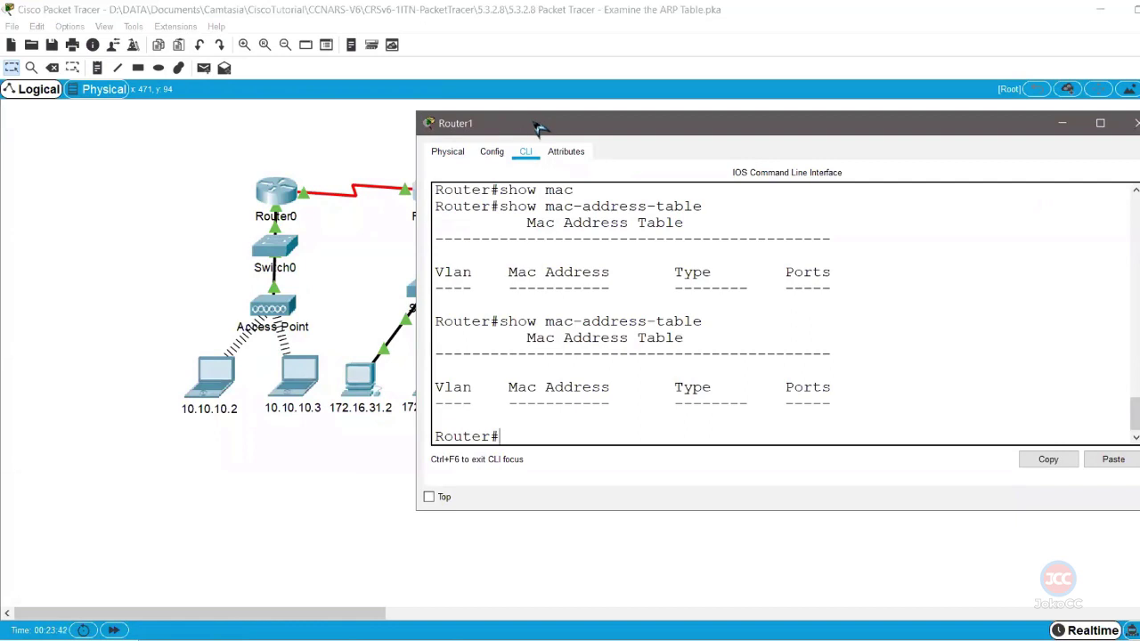
drag(540, 127, 645, 162)
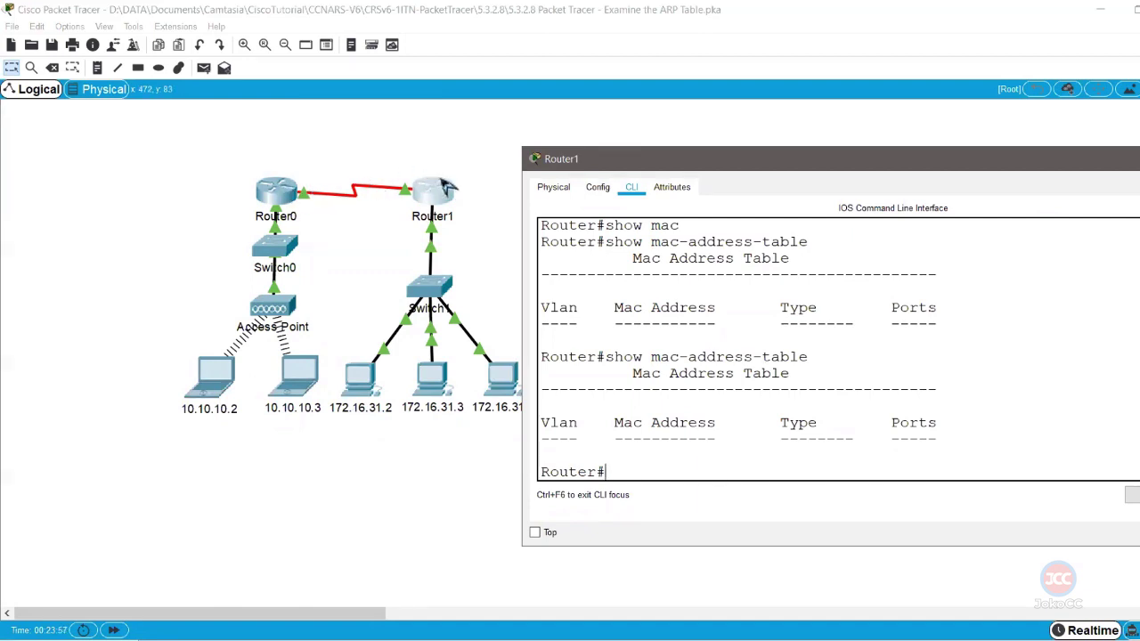
drag(698, 167, 555, 152)
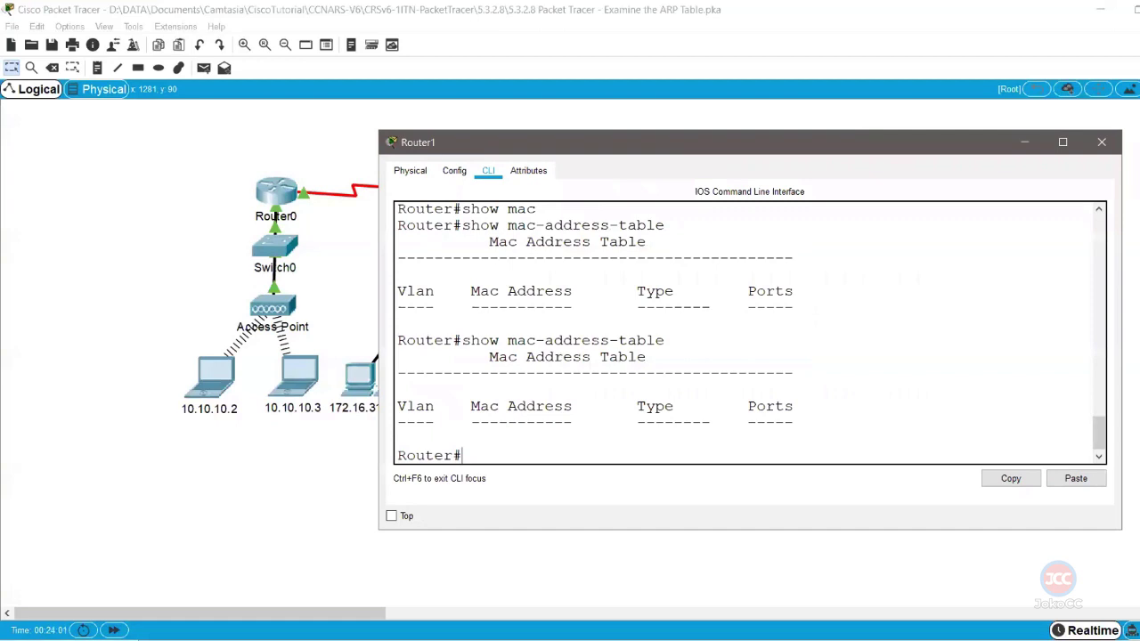
- Review question g of Step 1 and the MAC address table question of Step 2 in the Foxit PhantomPDF instructions
key(alt+Tab)
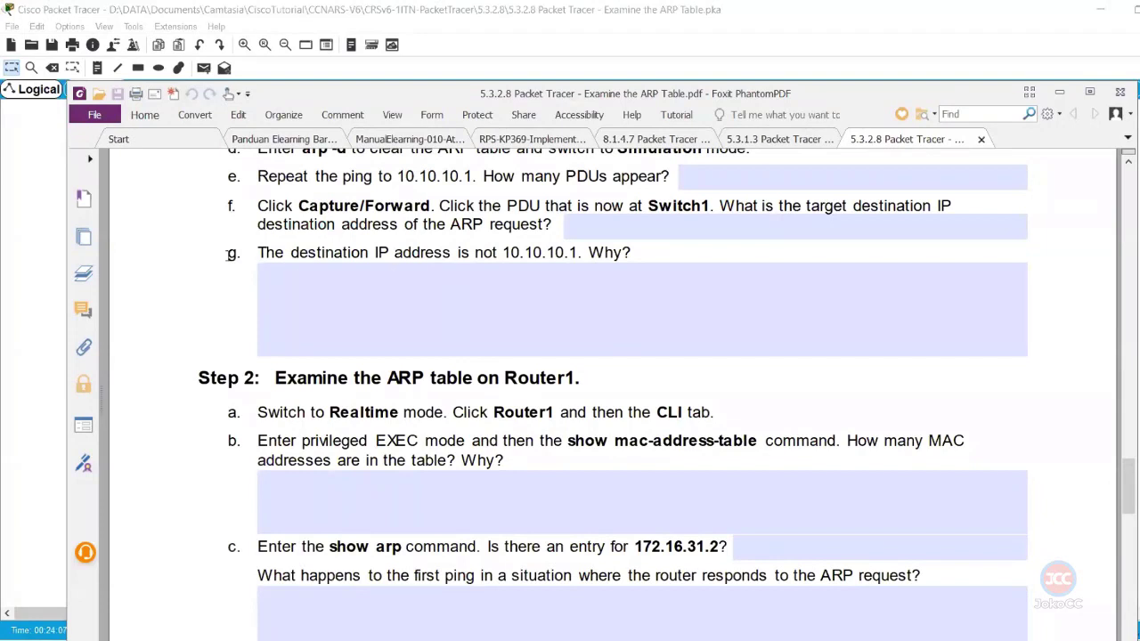
drag(228, 254, 562, 283)
scroll(591, 319, down, 4)
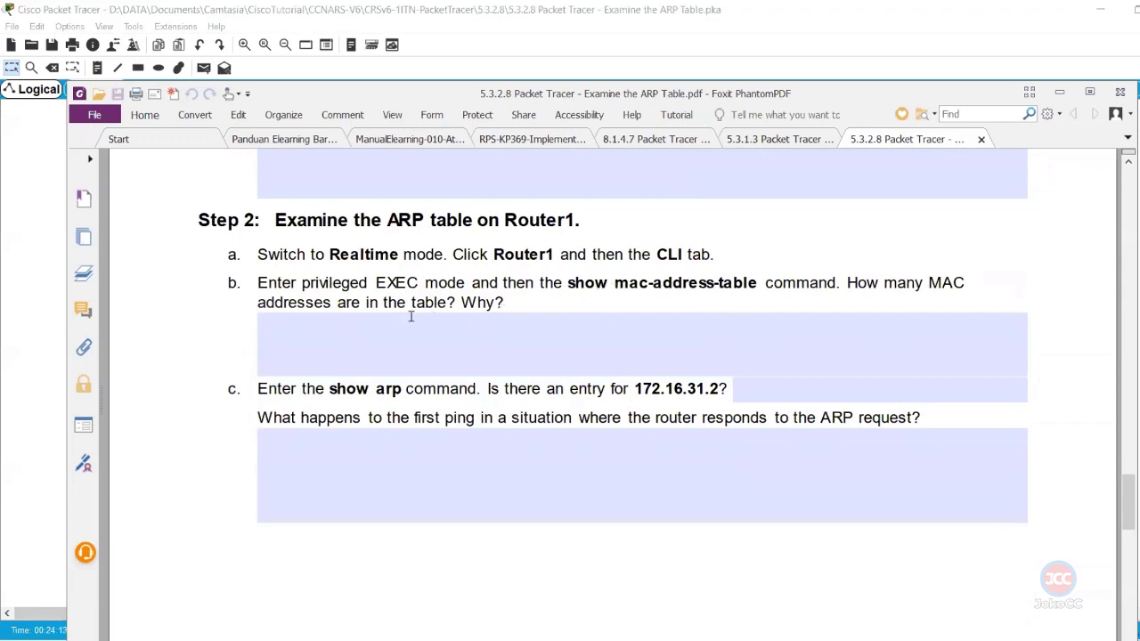
click(350, 308)
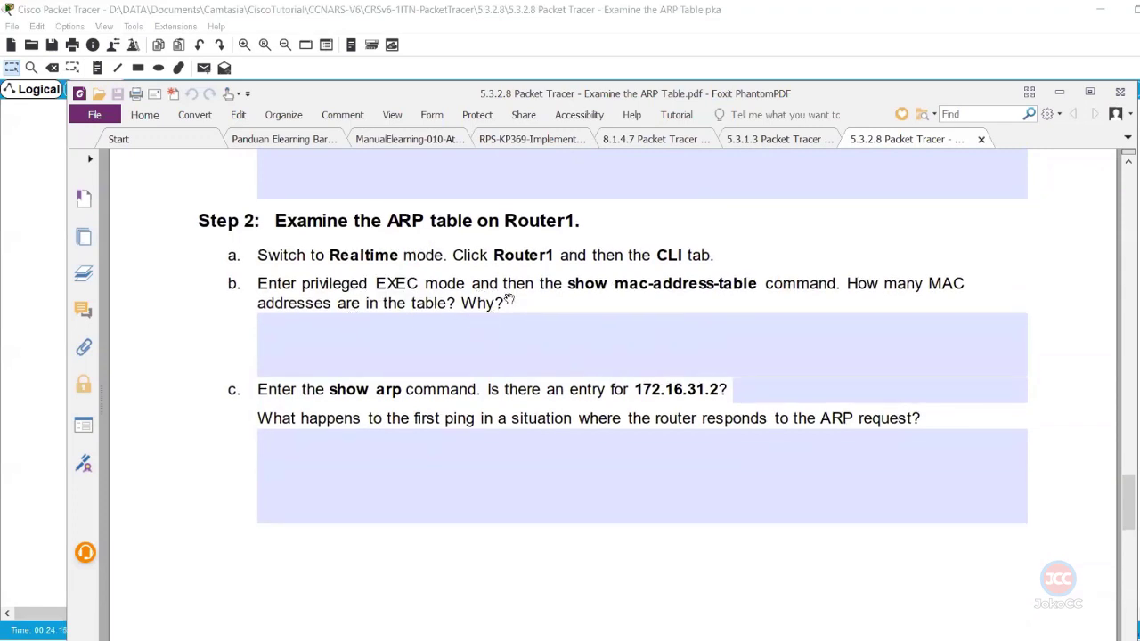